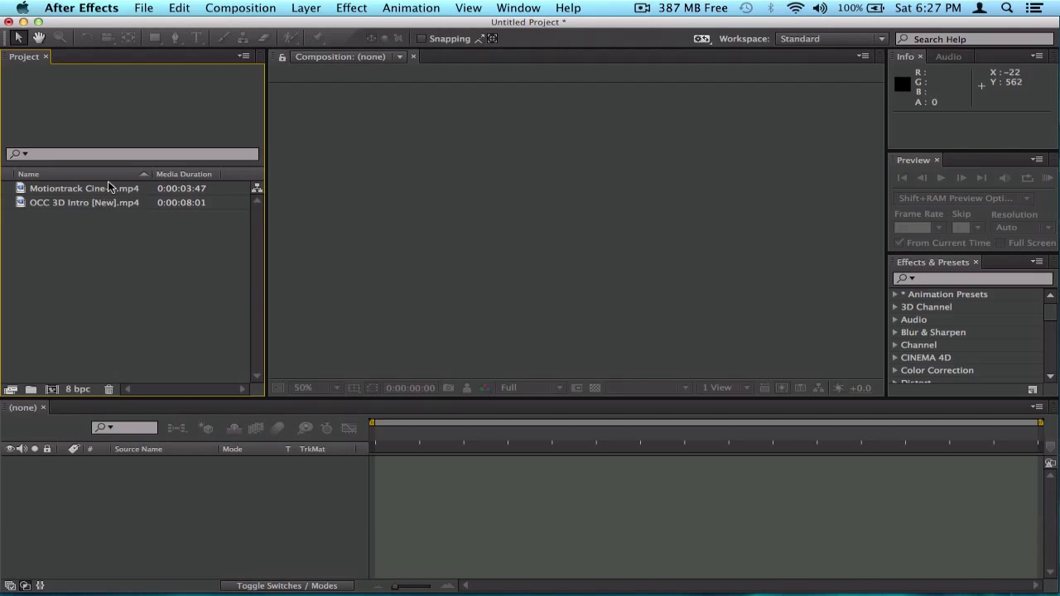
Create a composition from OCC 3D Intro [New].mp4 by placing the clip in the empty timeline
{"action": "left_click", "coordinate": [129, 200]}
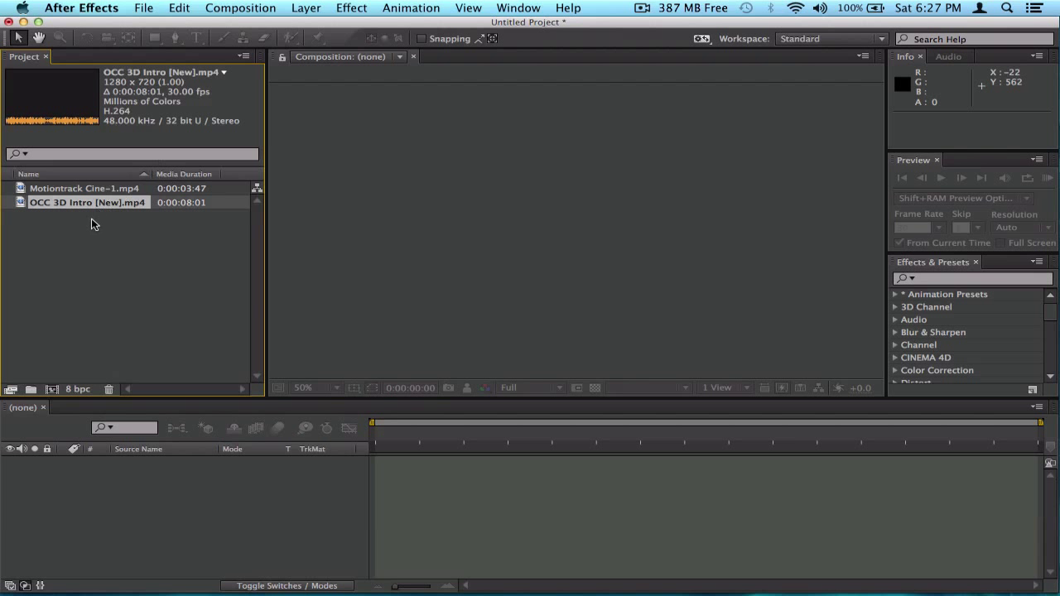
{"action": "left_click_drag", "start_coordinate": [94, 203], "coordinate": [146, 511]}
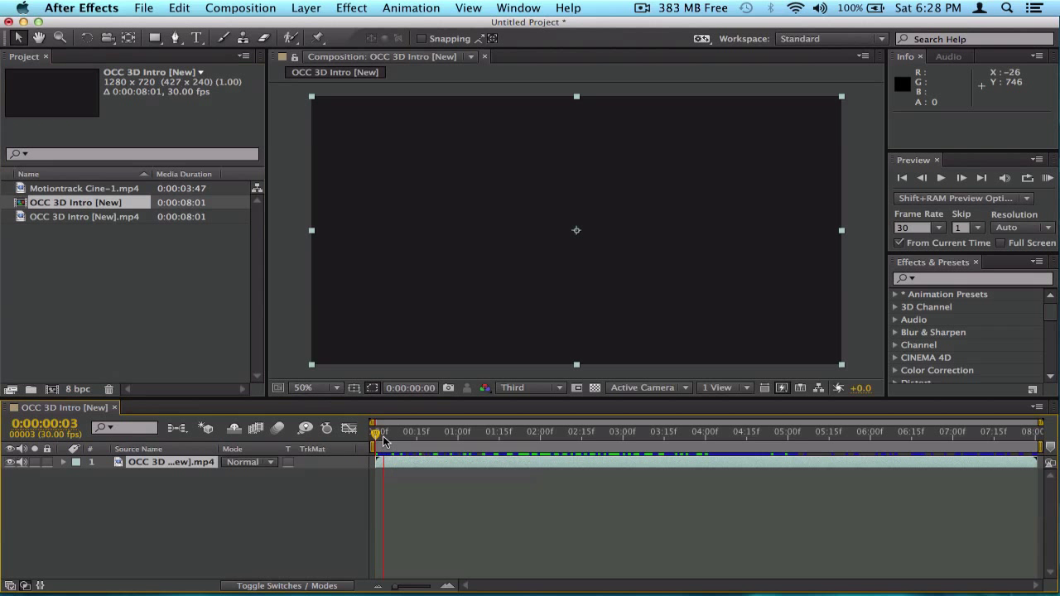
Scrub through the OCC 3D Intro composition in the timeline to review the animation
{"action": "key", "text": "space"}
{"action": "left_click_drag", "start_coordinate": [400, 432], "coordinate": [372, 439]}
{"action": "left_click_drag", "start_coordinate": [376, 433], "coordinate": [400, 433]}
{"action": "left_click", "coordinate": [373, 431]}
{"action": "left_click_drag", "start_coordinate": [377, 434], "coordinate": [938, 439]}
{"action": "left_click", "coordinate": [375, 431]}
{"action": "left_click_drag", "start_coordinate": [393, 443], "coordinate": [405, 439]}
Advance the composition frame by frame, play it from near the beginning, and return to its first frame
{"action": "left_click", "coordinate": [961, 179]}
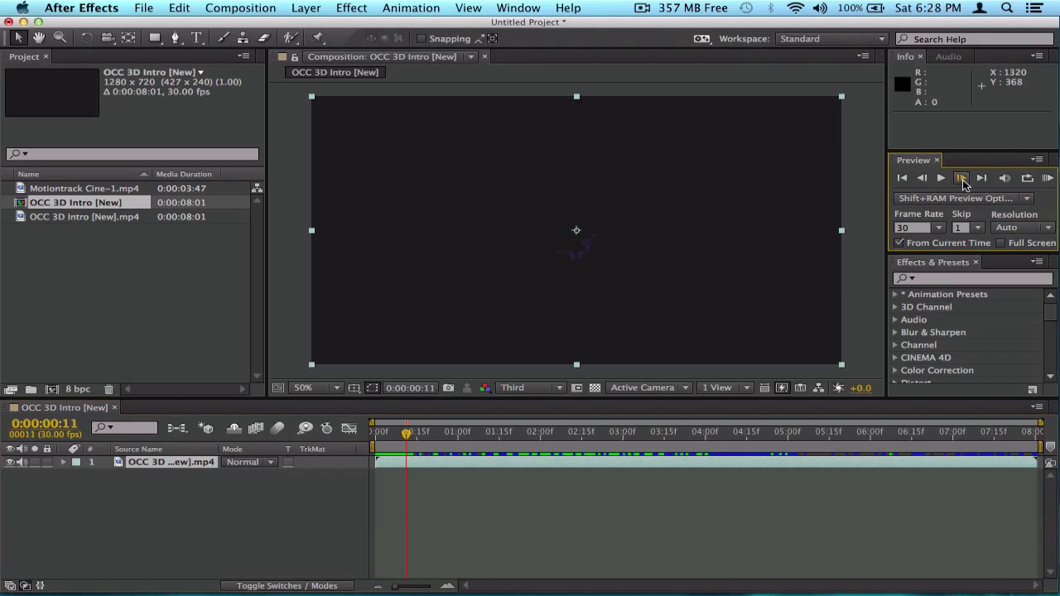
{"action": "left_click", "coordinate": [962, 179]}
{"action": "left_click", "coordinate": [962, 180]}
{"action": "left_click_drag", "start_coordinate": [415, 443], "coordinate": [369, 439]}
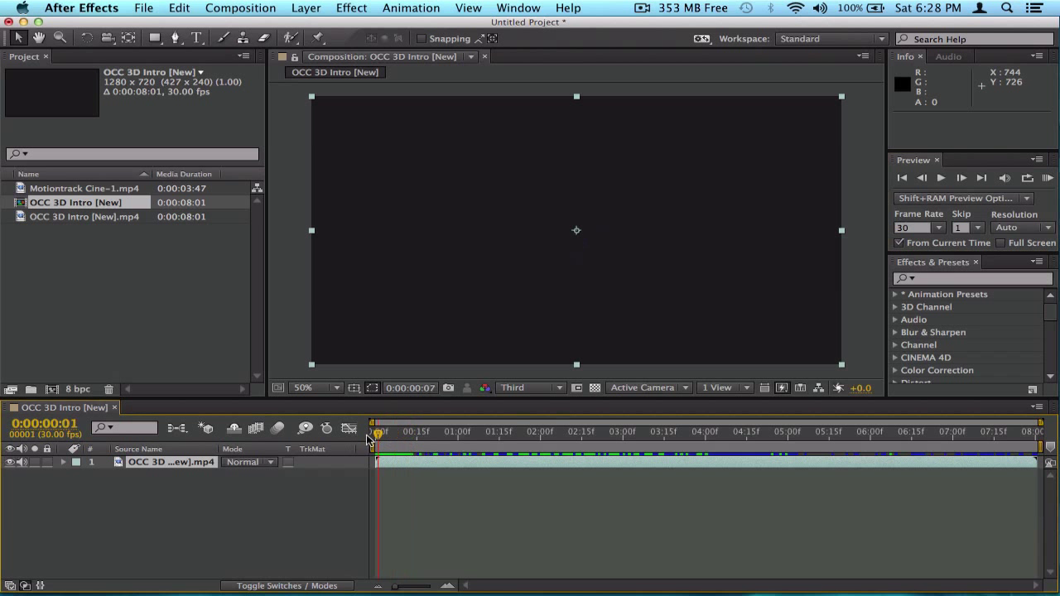
{"action": "left_click", "coordinate": [940, 177]}
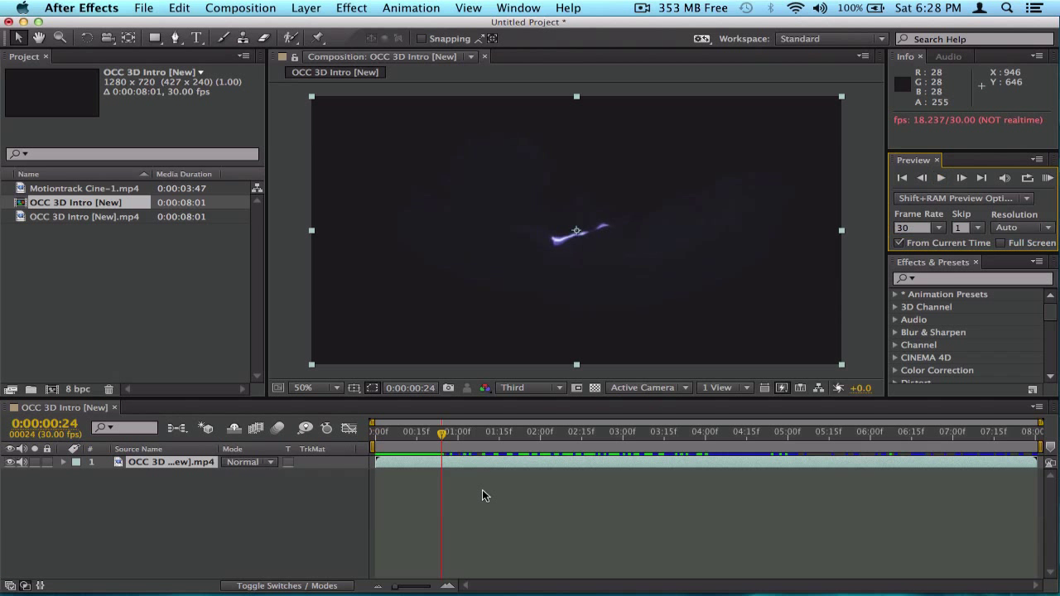
{"action": "left_click", "coordinate": [374, 436]}
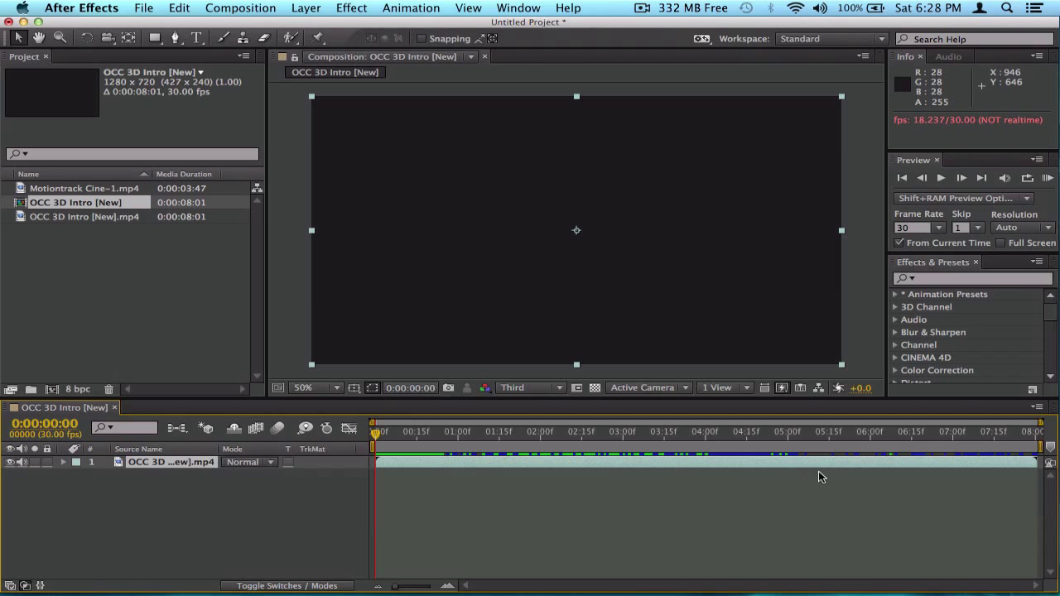
Preview the end of the logo animation from 0:00:05:11
{"action": "left_click", "coordinate": [817, 443]}
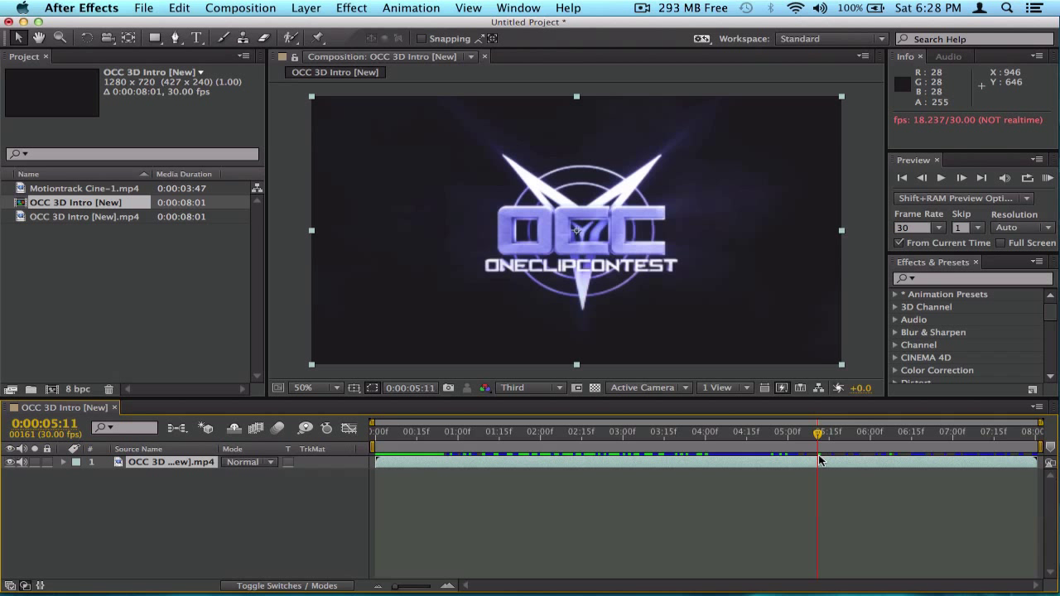
{"action": "left_click", "coordinate": [941, 178]}
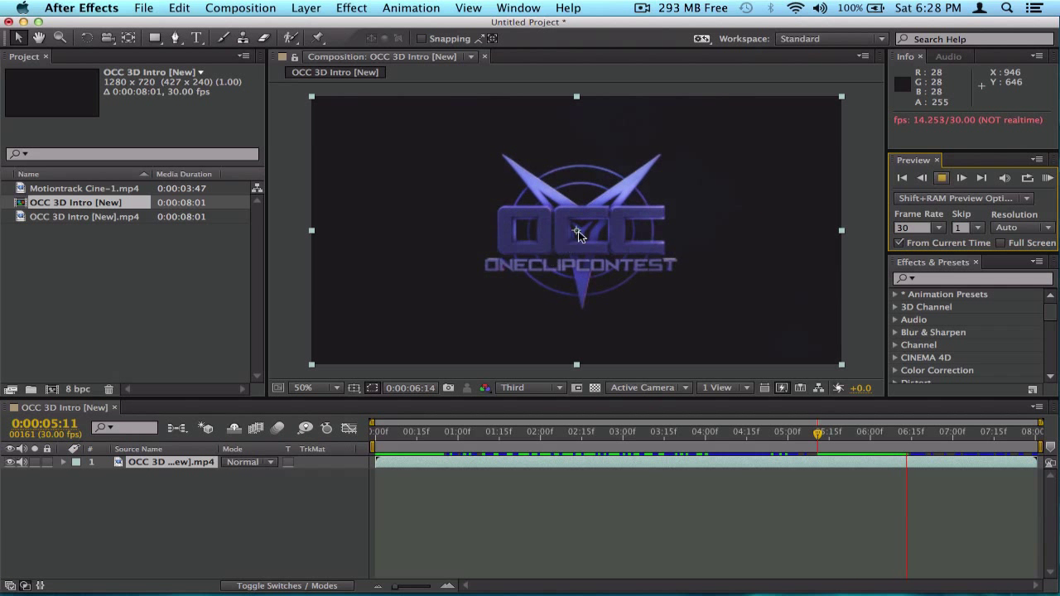
{"action": "left_click", "coordinate": [834, 505]}
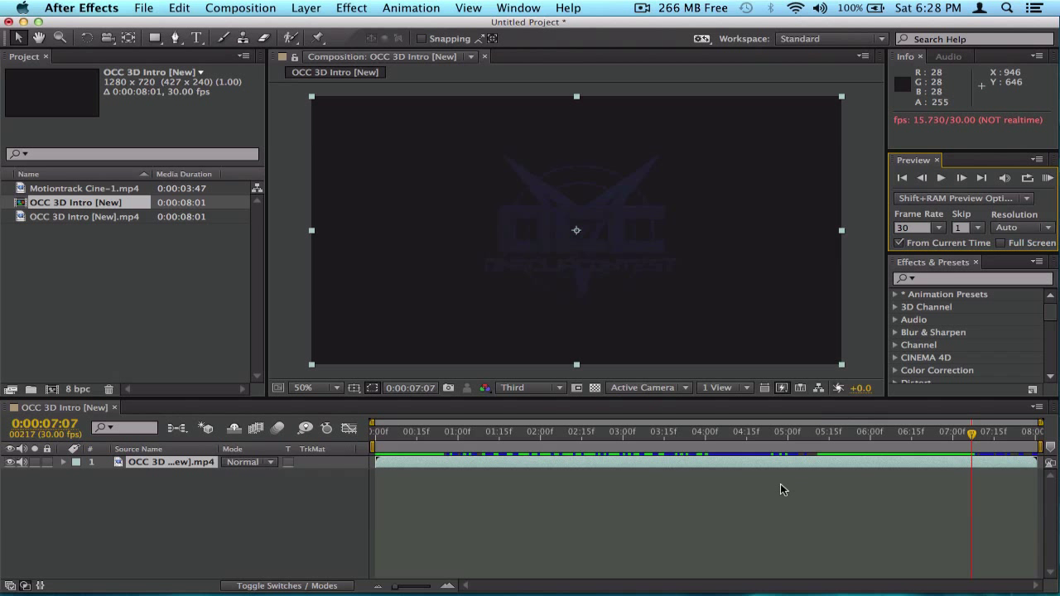
Preview the logo animation from 0:00:00:25 and return to the first frame
{"action": "left_click", "coordinate": [442, 438]}
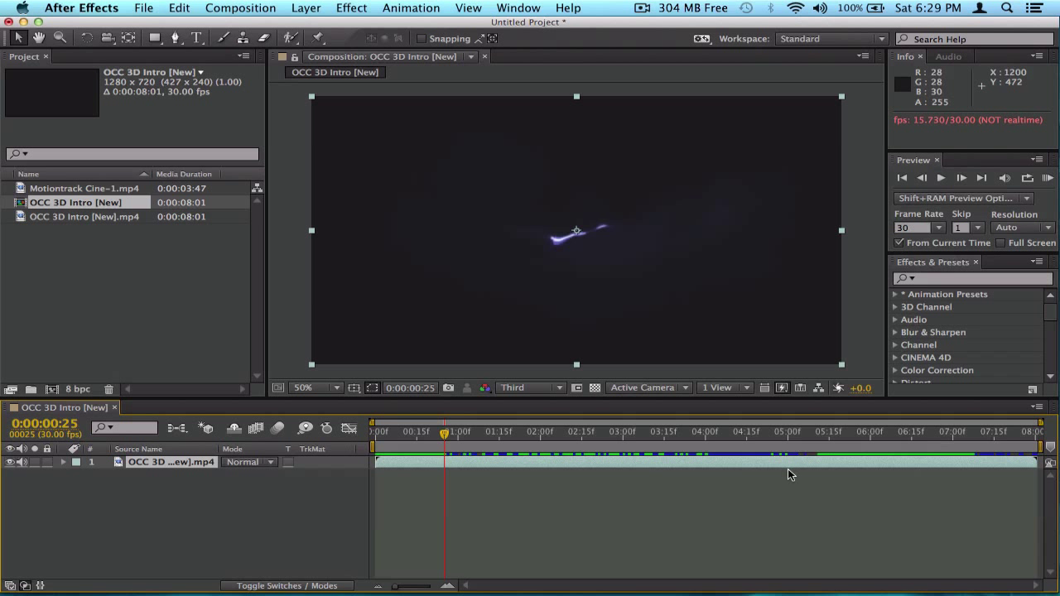
{"action": "left_click", "coordinate": [941, 178]}
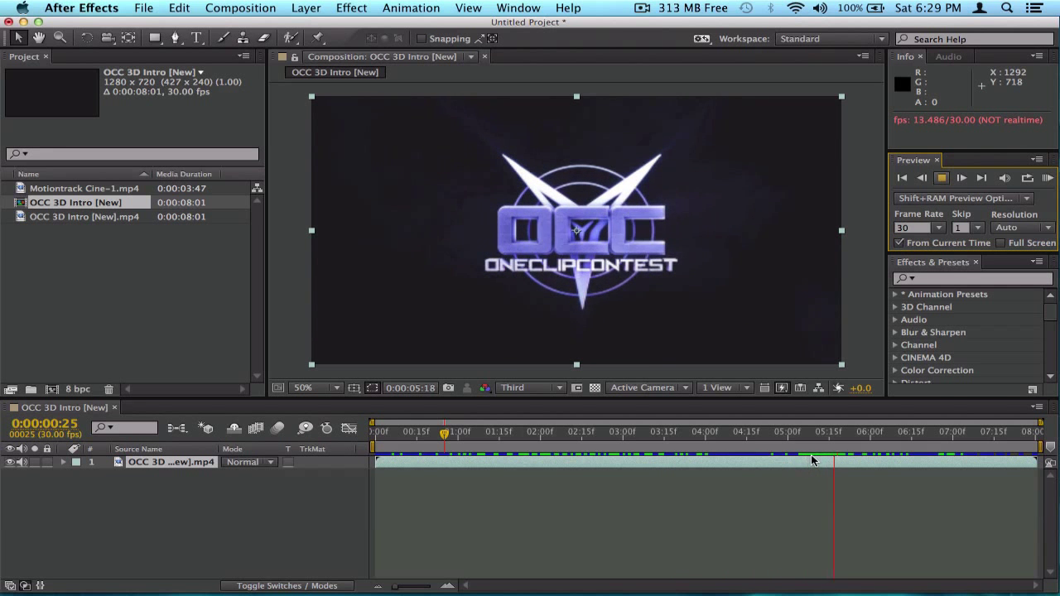
{"action": "left_click", "coordinate": [713, 486]}
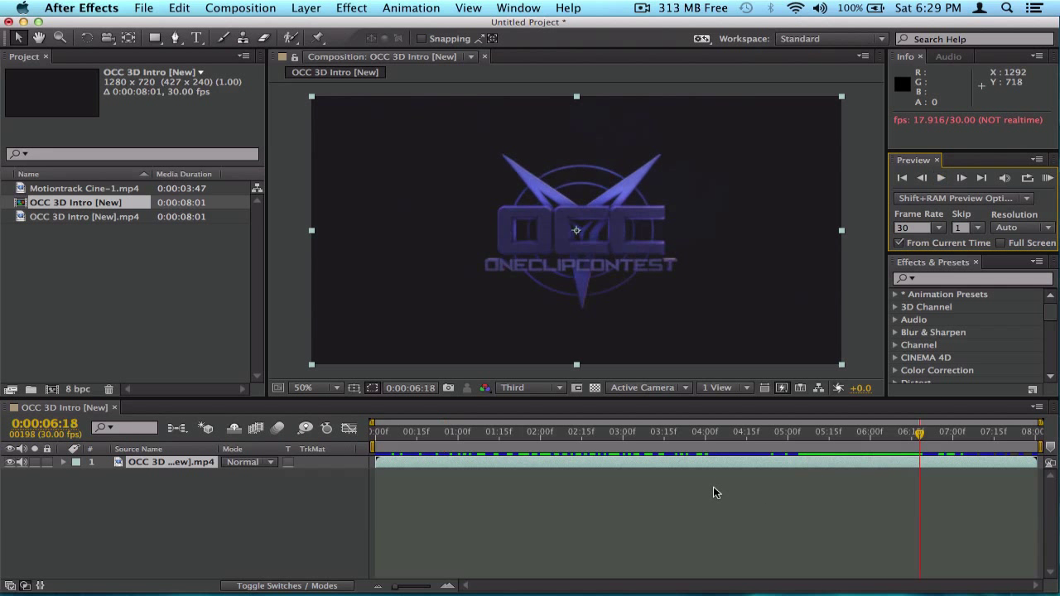
{"action": "key", "text": "Home"}
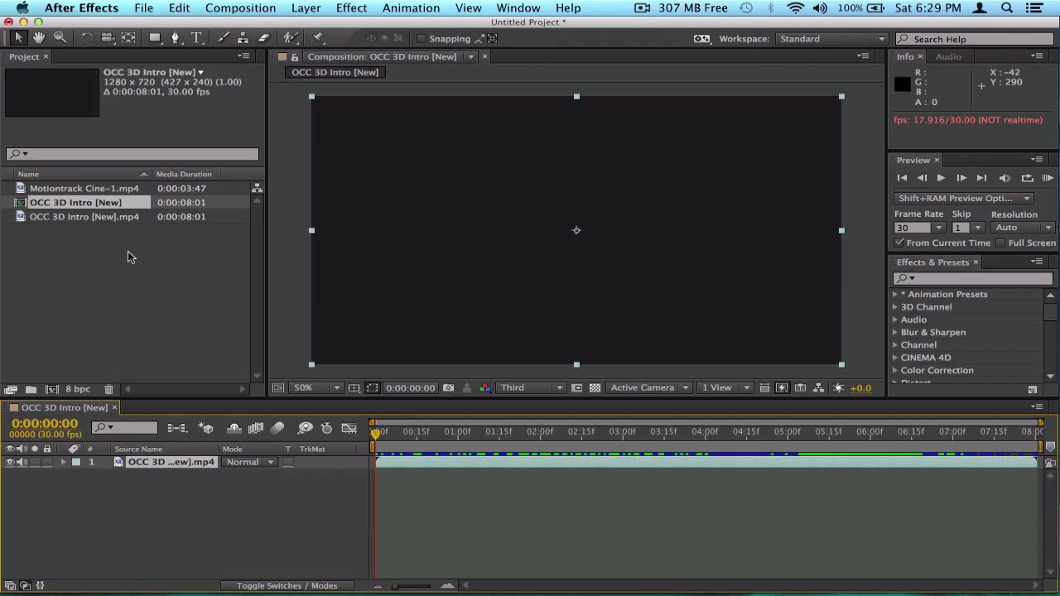
Open the OCC 3D Intro [New].mp4 source clip for viewing and close its footage view
{"action": "left_click", "coordinate": [88, 216]}
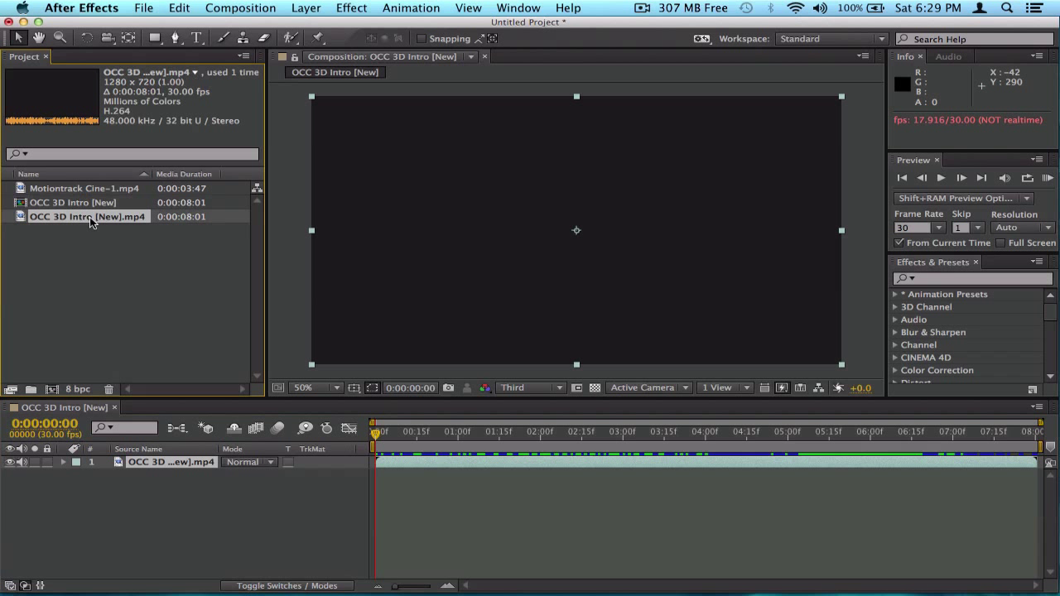
{"action": "double_click", "coordinate": [89, 217]}
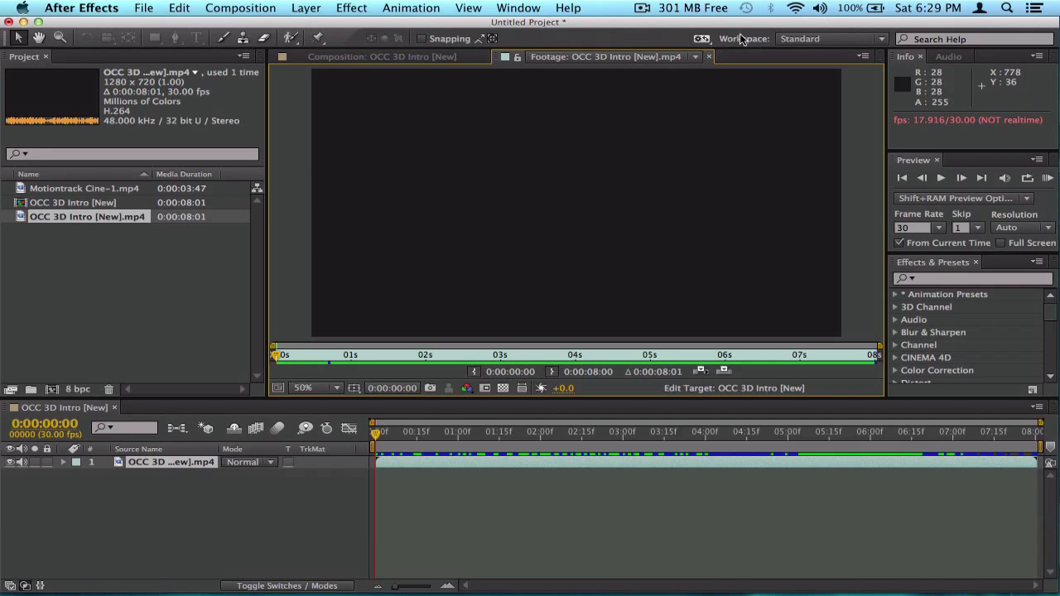
{"action": "left_click", "coordinate": [709, 56]}
Open the Motiontrack Cine-1.mp4 source footage and run a RAM preview of its opening part
{"action": "left_click", "coordinate": [95, 193]}
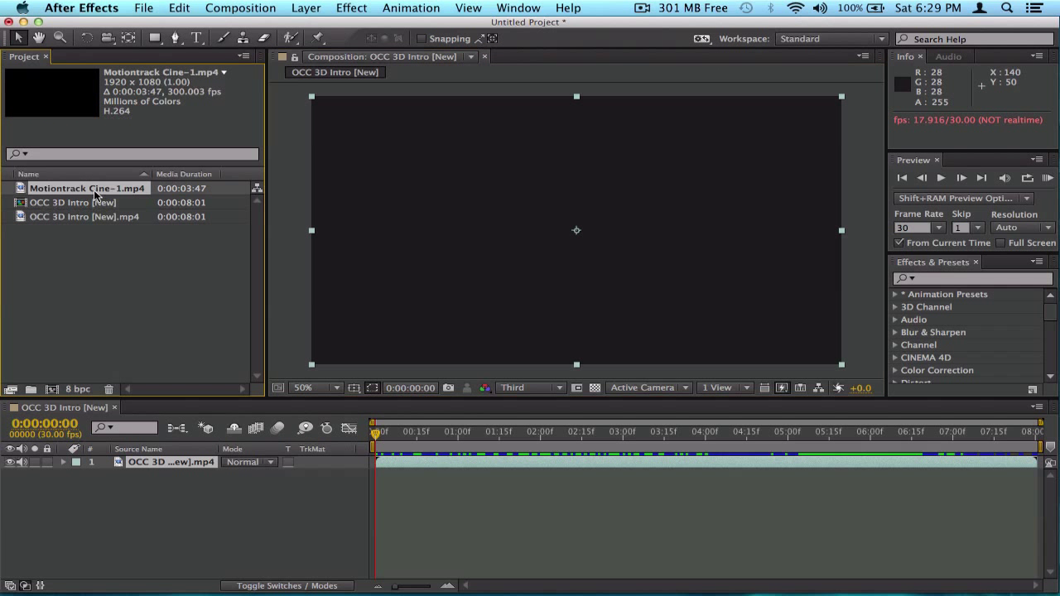
{"action": "double_click", "coordinate": [95, 192]}
{"action": "left_click", "coordinate": [1047, 178]}
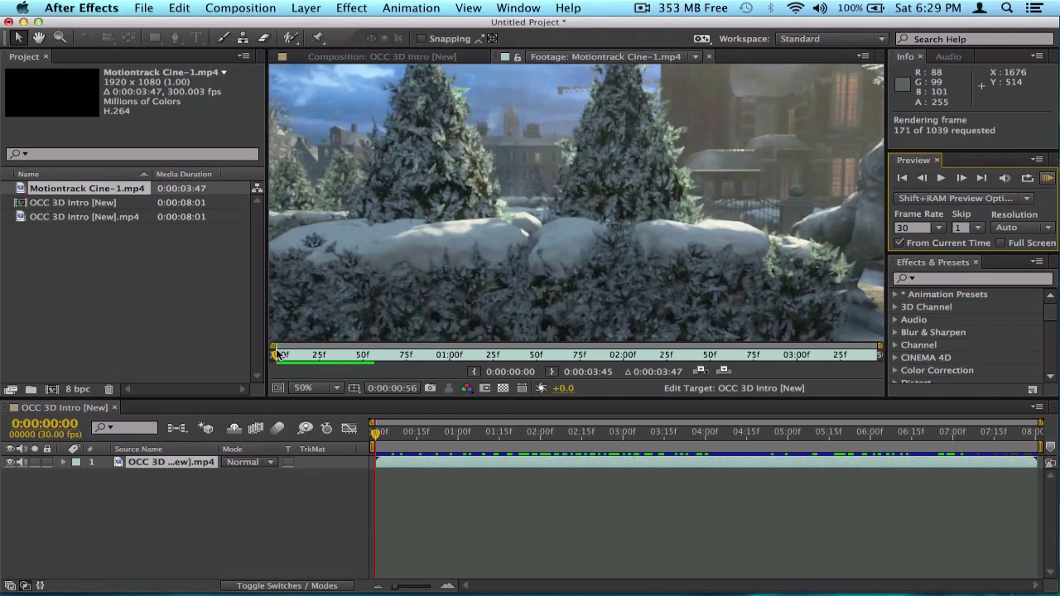
{"action": "left_click", "coordinate": [284, 262]}
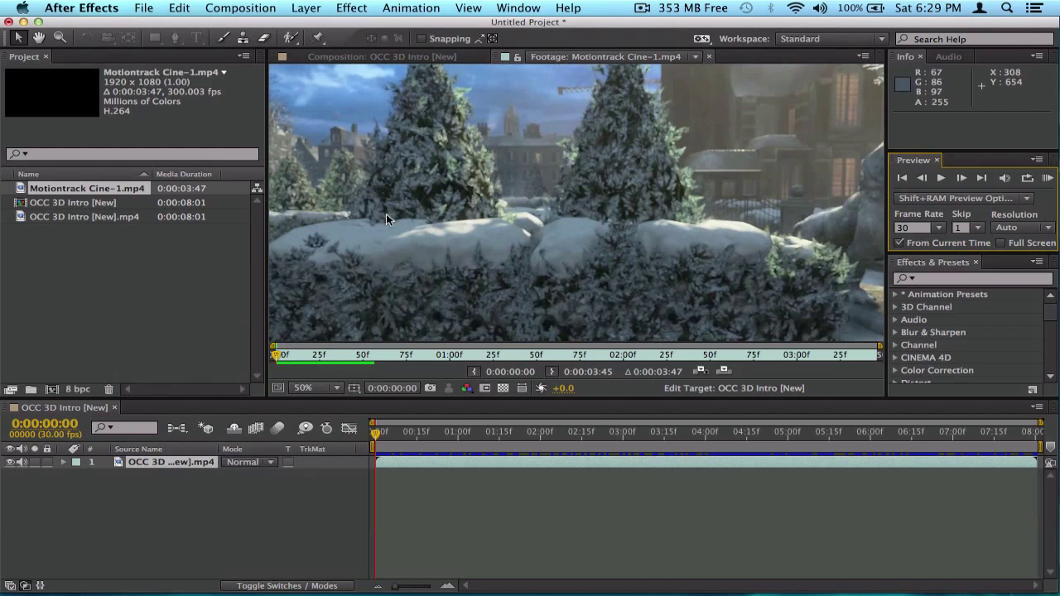
Play the Motiontrack Cine-1.mp4 footage, go back to its first frame, and close the footage view
{"action": "left_click", "coordinate": [81, 283]}
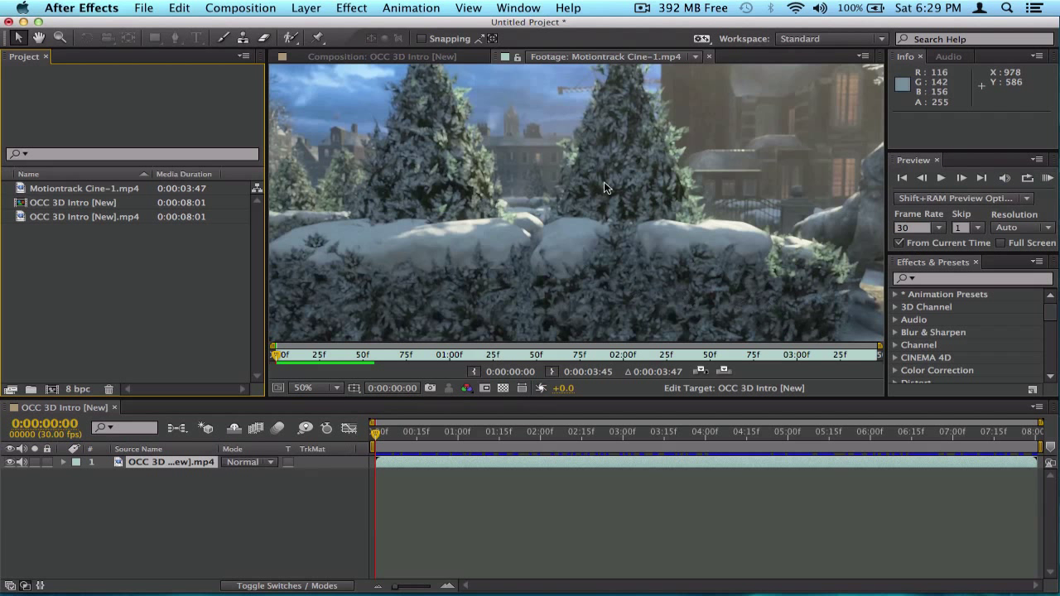
{"action": "left_click", "coordinate": [941, 180]}
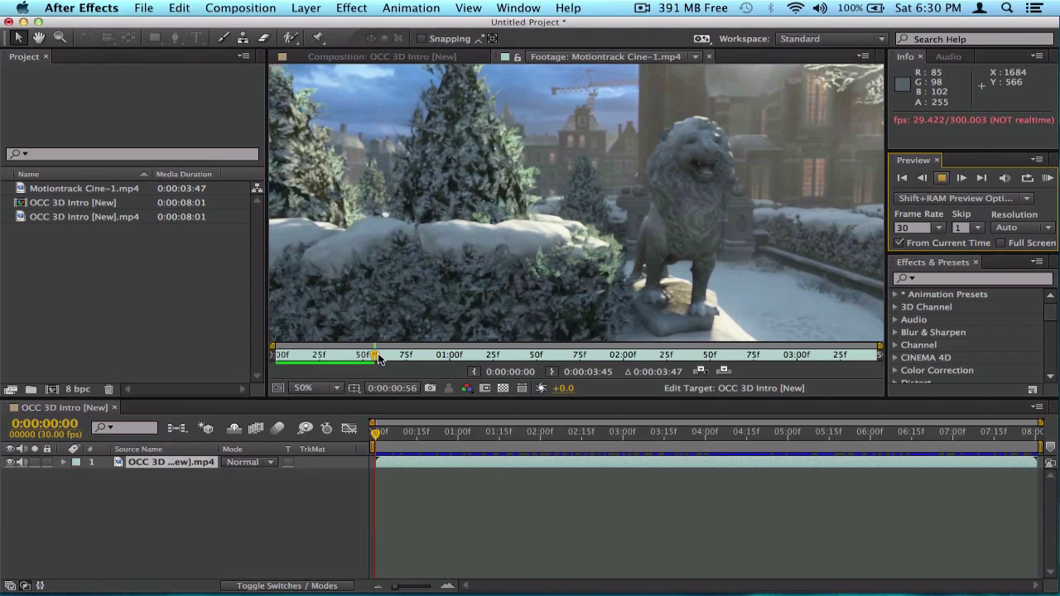
{"action": "key", "text": "space"}
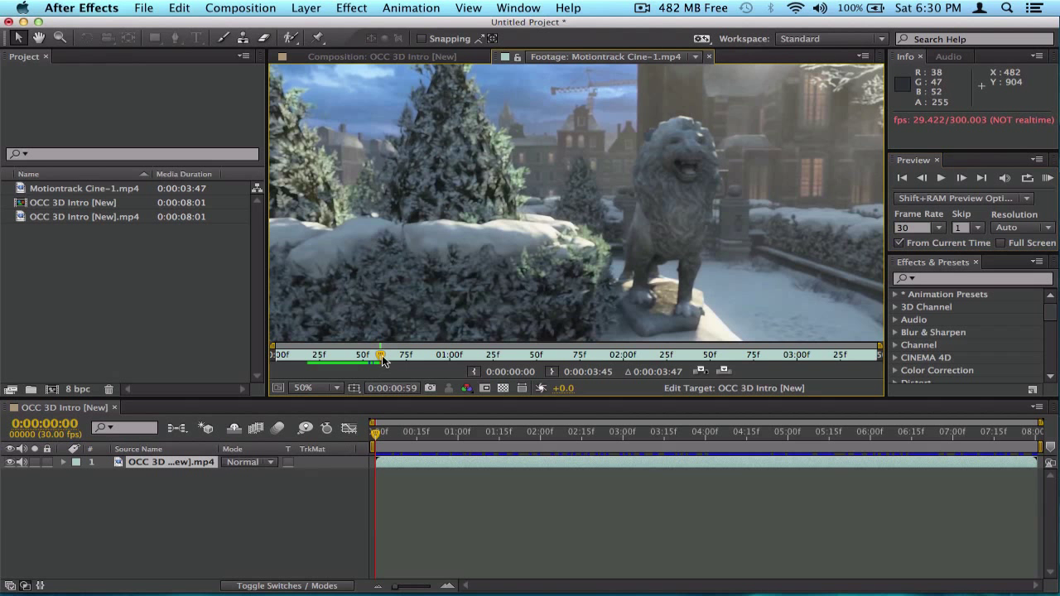
{"action": "key", "text": "Home"}
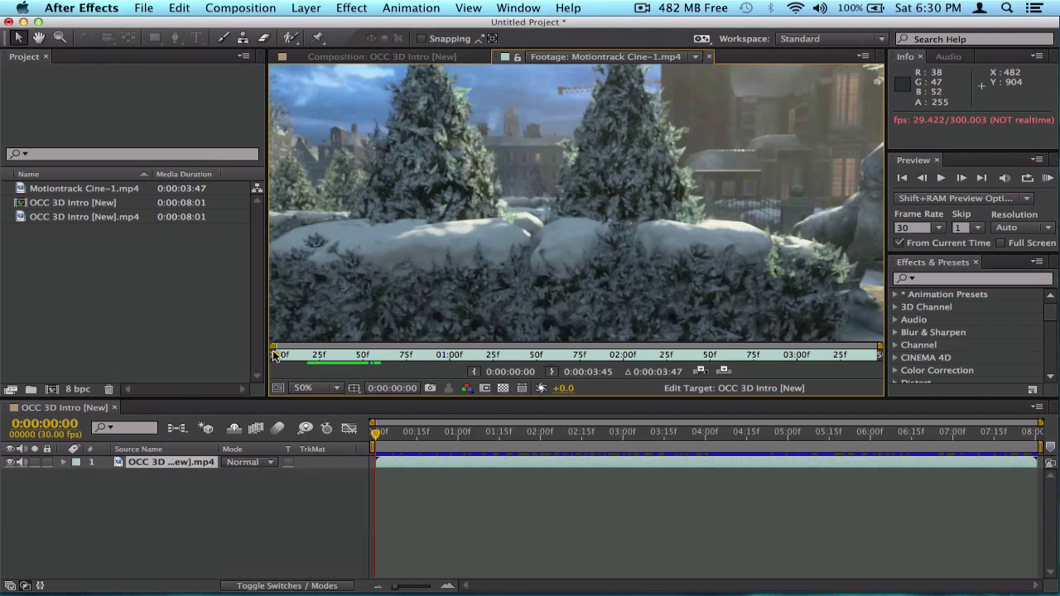
{"action": "left_click", "coordinate": [709, 56]}
Go to 0:00:02:24 in the OCC 3D Intro composition and expand the video layer's Transform properties
{"action": "left_click", "coordinate": [64, 215]}
{"action": "left_click", "coordinate": [67, 191]}
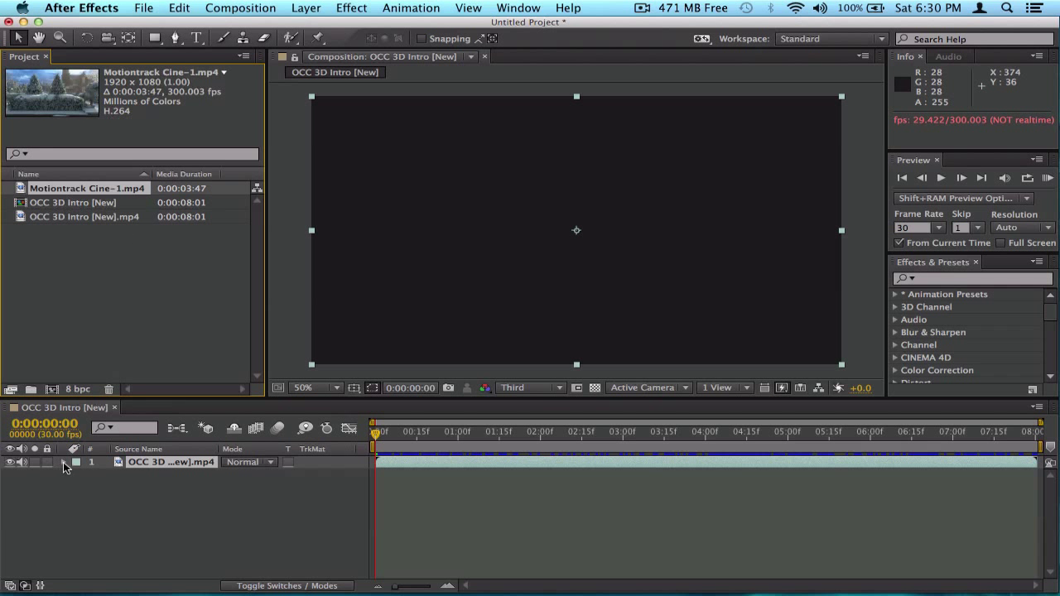
{"action": "left_click", "coordinate": [63, 463]}
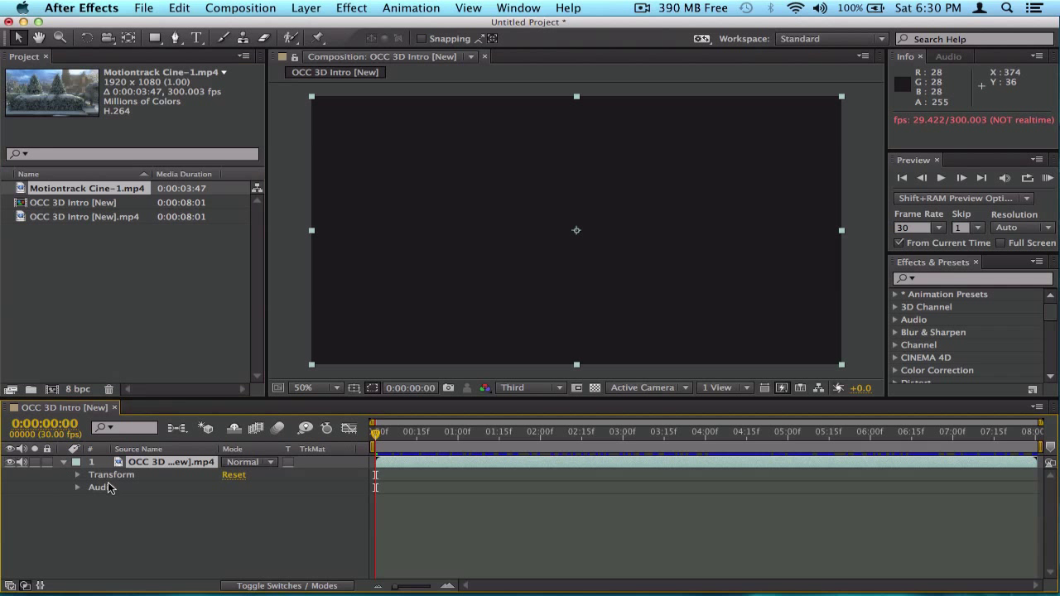
{"action": "left_click", "coordinate": [607, 431]}
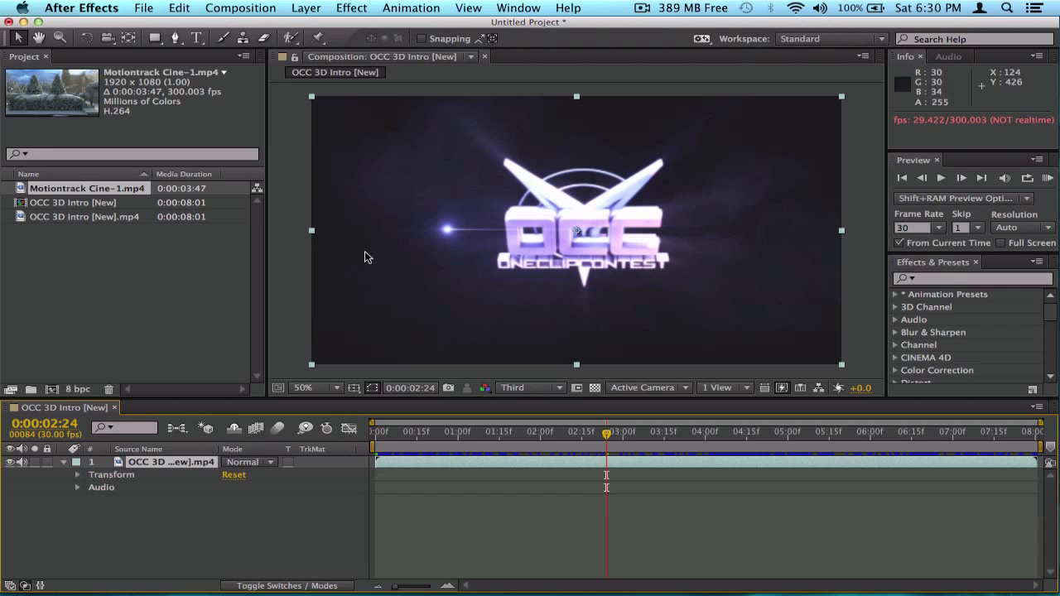
{"action": "left_click", "coordinate": [75, 476]}
Go through the layer's Anchor Point, Position, Scale, Opacity and Rotation properties, ending on Anchor Point
{"action": "left_click", "coordinate": [152, 489]}
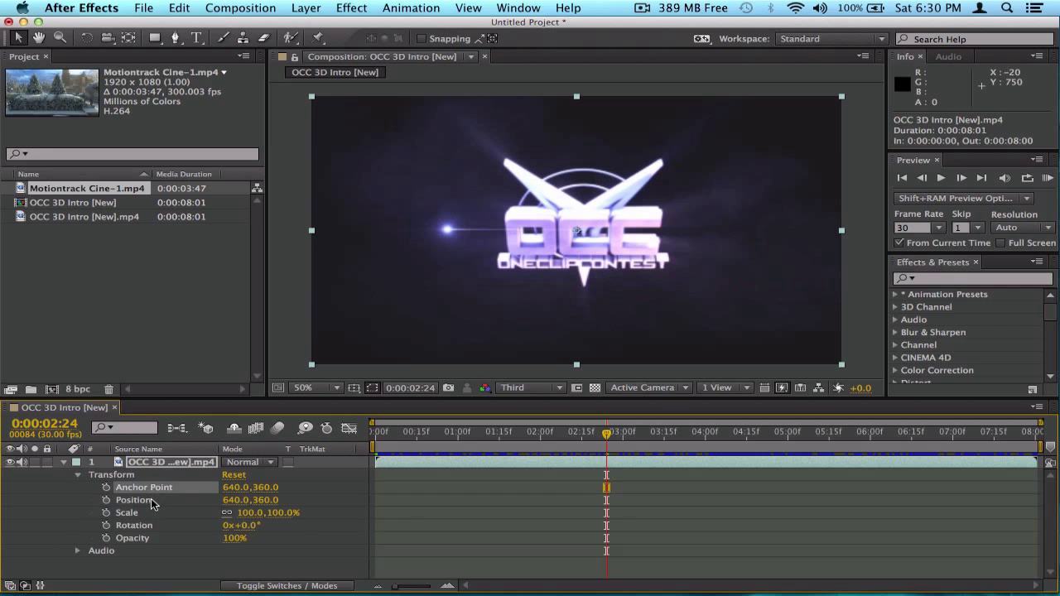
{"action": "left_click", "coordinate": [149, 500]}
{"action": "left_click", "coordinate": [148, 515]}
{"action": "left_click", "coordinate": [147, 538]}
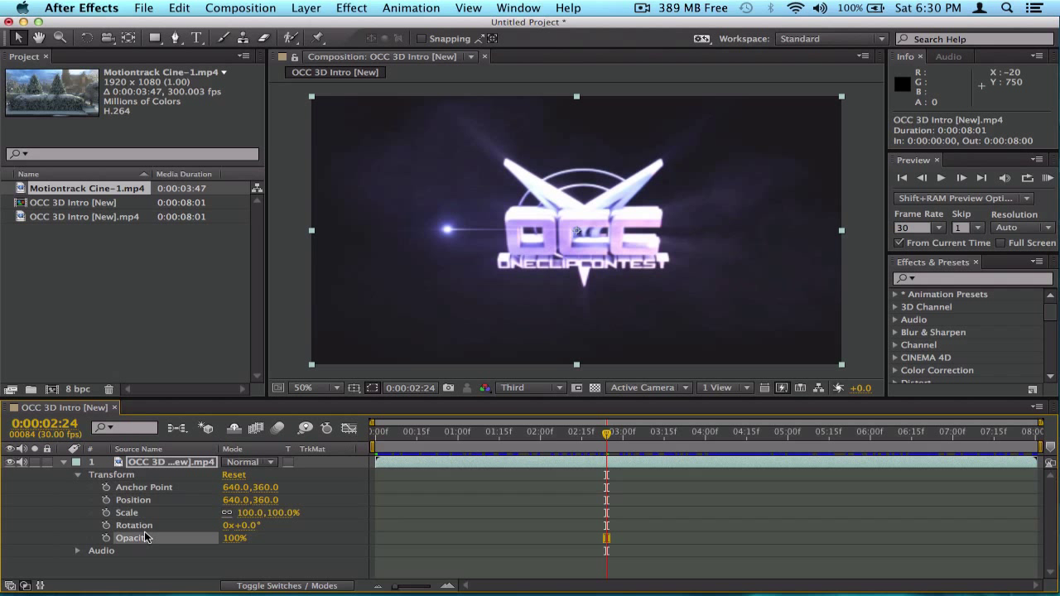
{"action": "left_click", "coordinate": [144, 527]}
{"action": "left_click", "coordinate": [143, 490]}
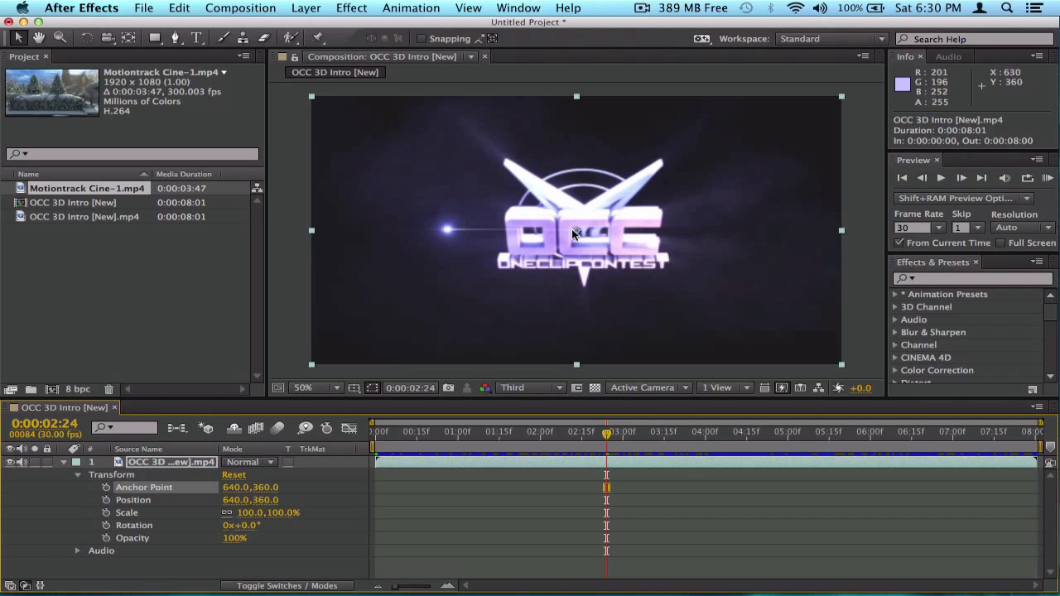
Shift the OCC intro layer's Anchor Point horizontally to 863.0, 360.0, and select its Position property
{"action": "left_click", "coordinate": [315, 388]}
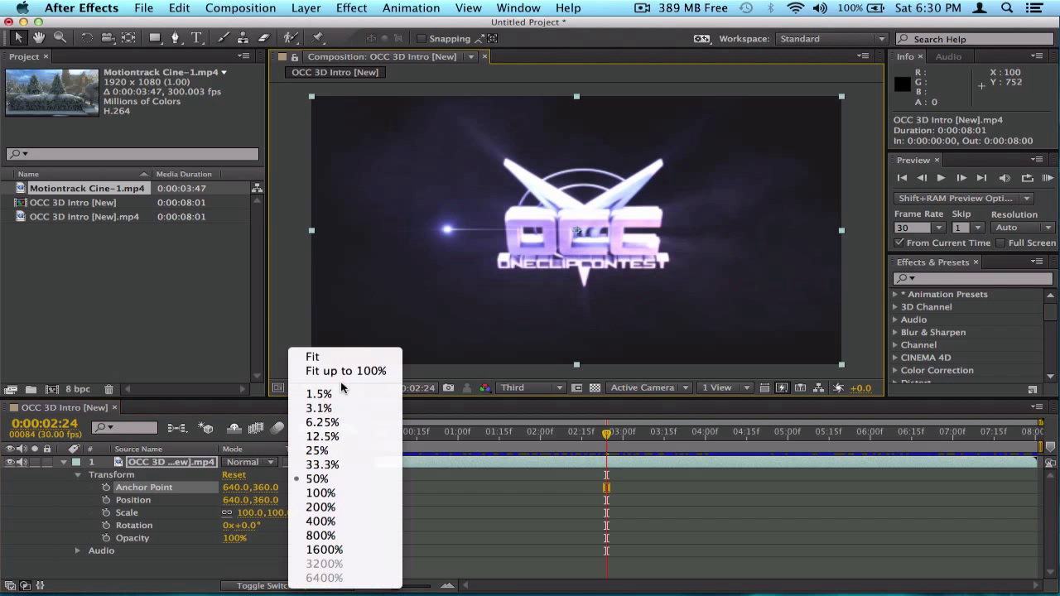
{"action": "left_click", "coordinate": [328, 492]}
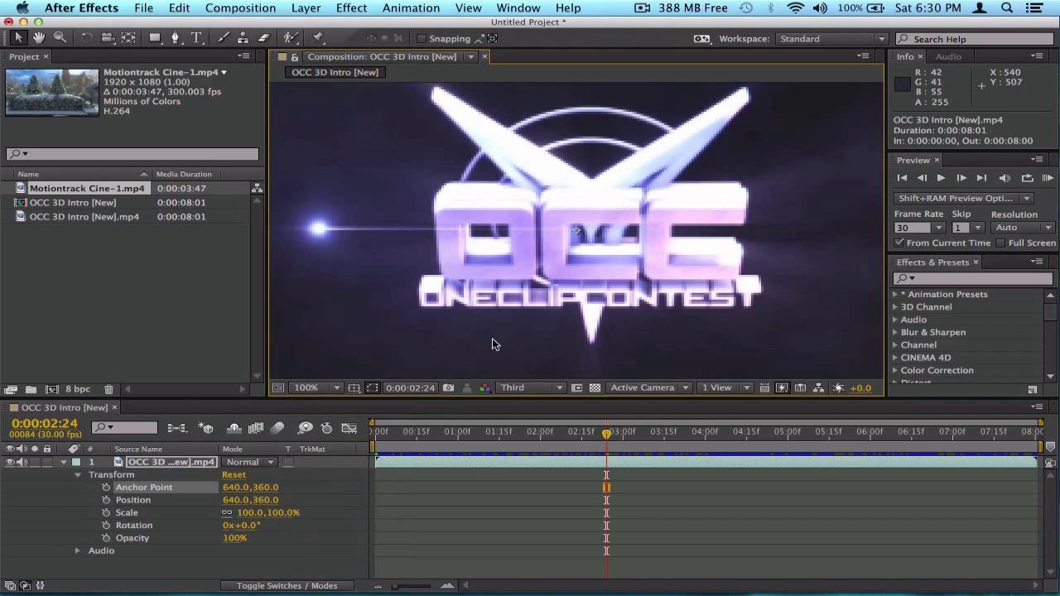
{"action": "left_click", "coordinate": [330, 389]}
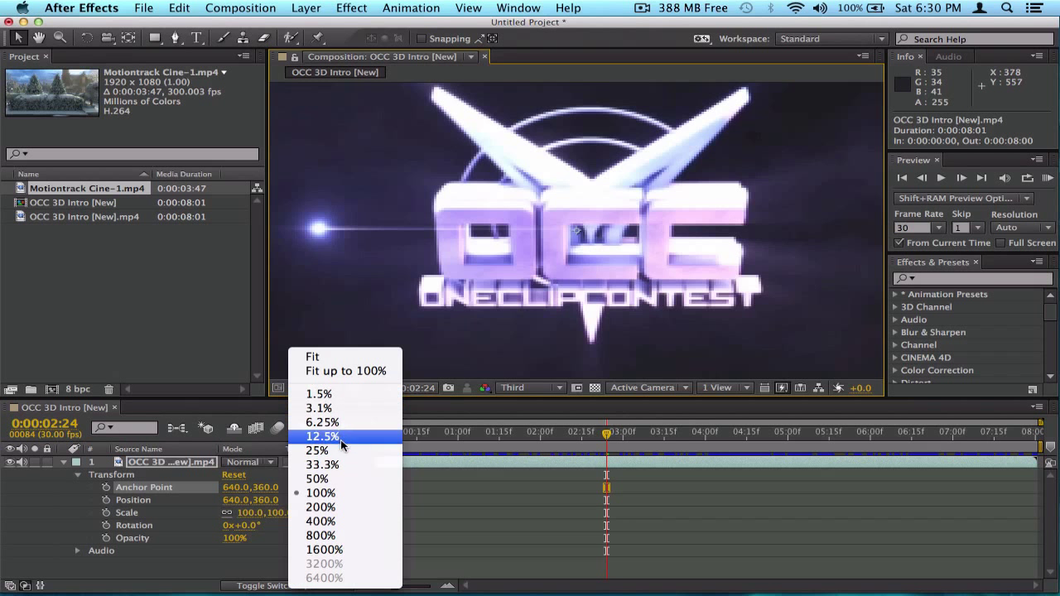
{"action": "left_click", "coordinate": [338, 507]}
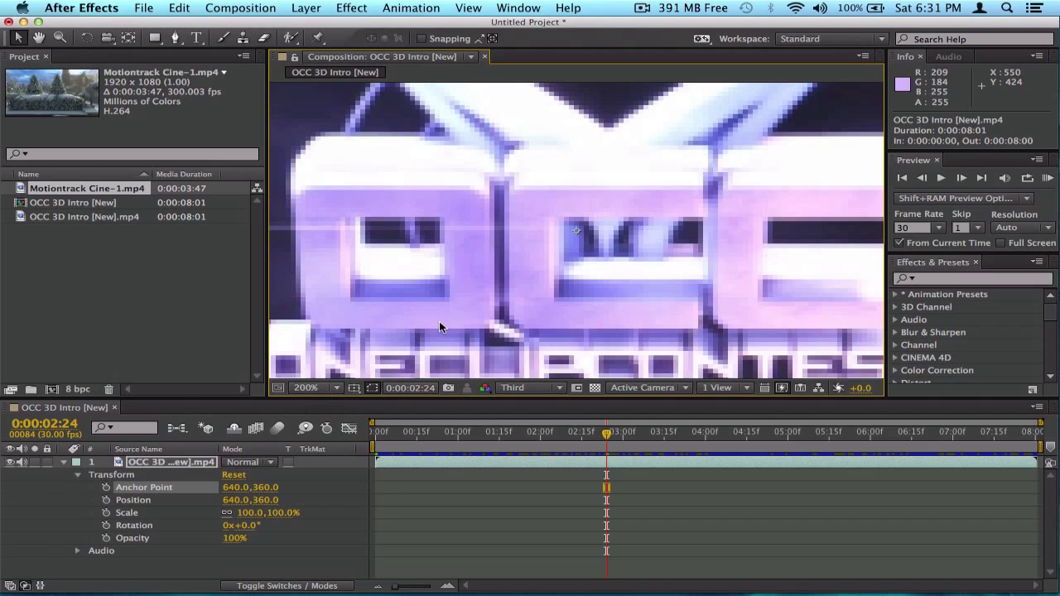
{"action": "left_click", "coordinate": [234, 488]}
{"action": "left_click", "coordinate": [308, 388]}
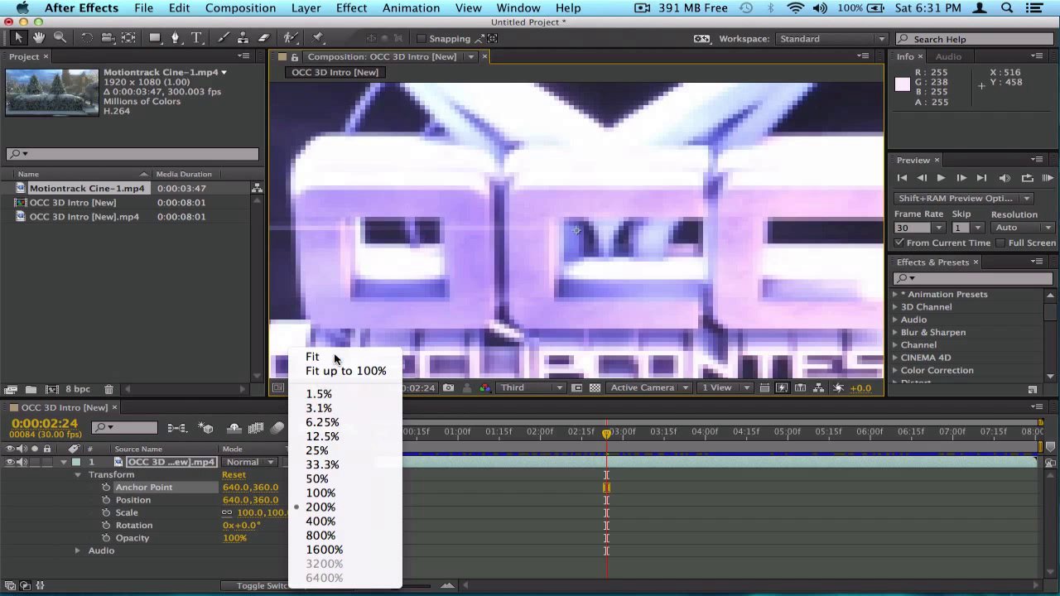
{"action": "left_click", "coordinate": [313, 353]}
{"action": "left_click_drag", "start_coordinate": [236, 491], "coordinate": [423, 479]}
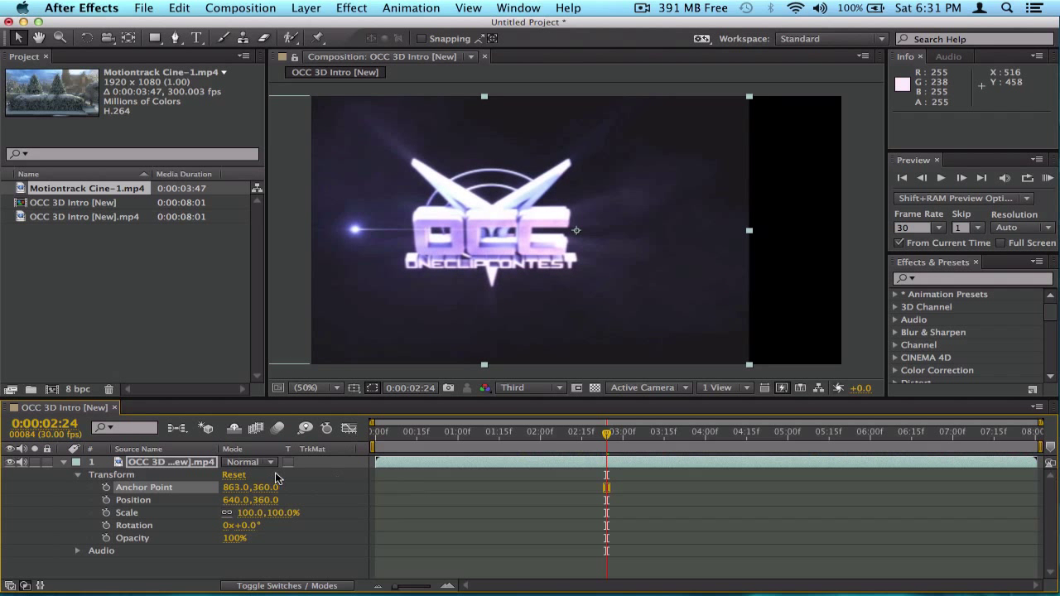
{"action": "left_click", "coordinate": [154, 495]}
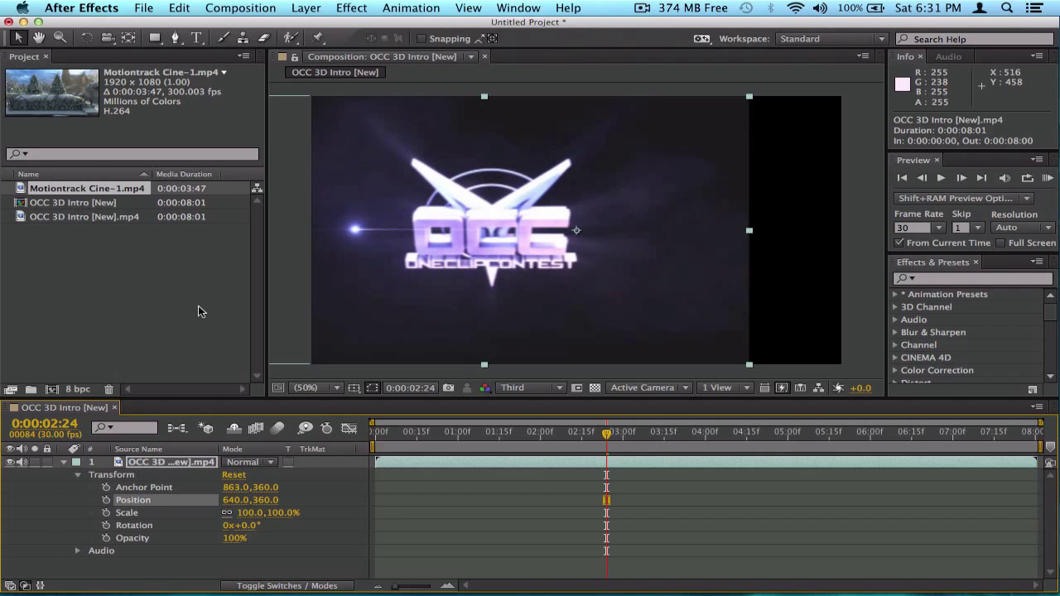
Shift the OCC intro layer's Position horizontally to about 862.0, 360.0 to match its Anchor Point, and reset the Transform properties
{"action": "left_click_drag", "start_coordinate": [240, 502], "coordinate": [398, 476]}
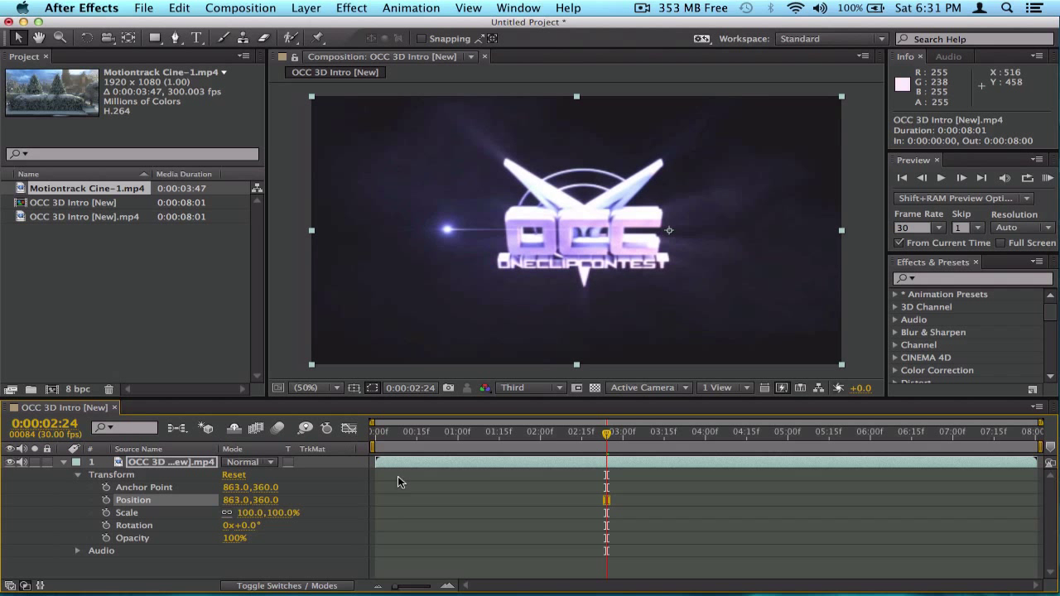
{"action": "left_click", "coordinate": [173, 512]}
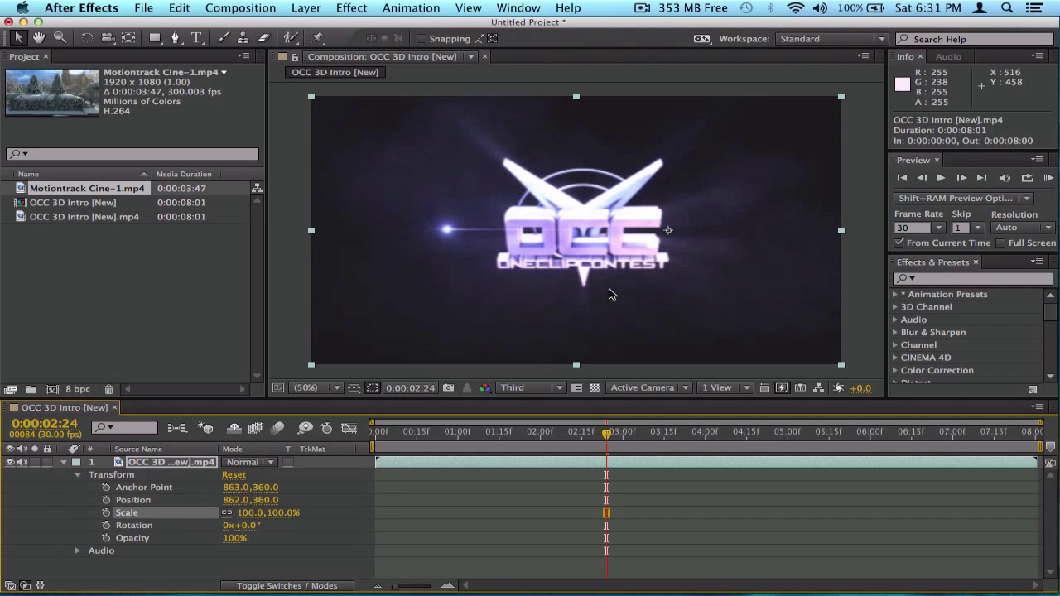
{"action": "left_click", "coordinate": [234, 477]}
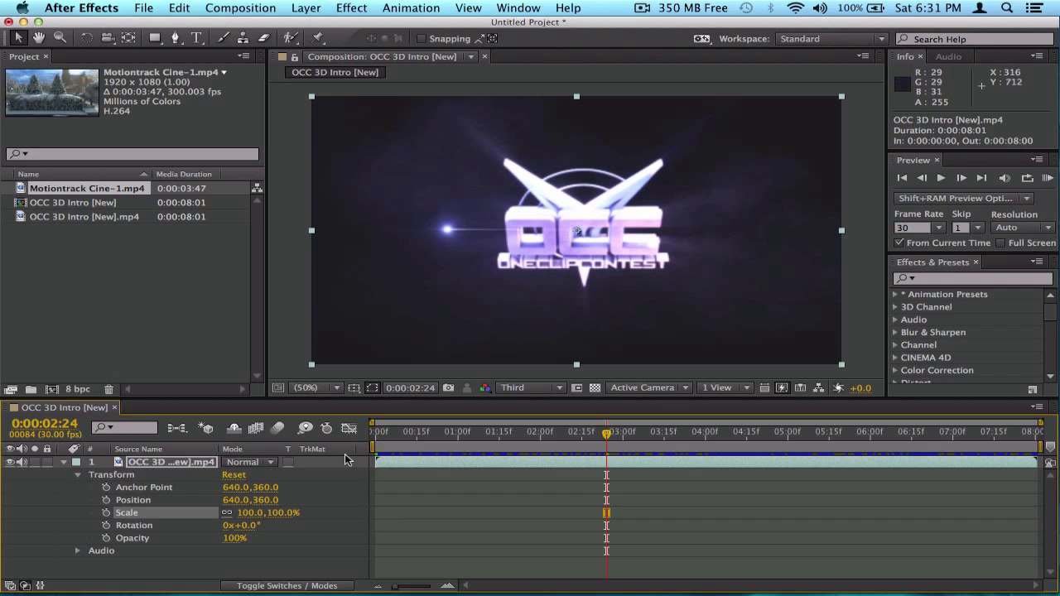
Rotate the OCC intro layer around its centered anchor point through one full turn, and set the rotation count back to 0
{"action": "left_click_drag", "start_coordinate": [240, 525], "coordinate": [320, 545]}
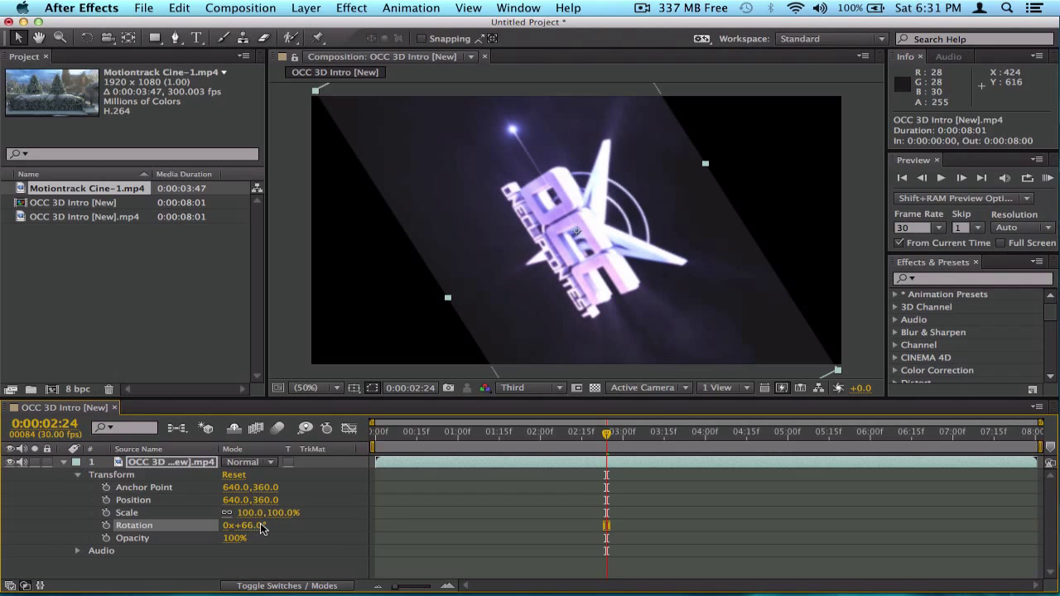
{"action": "left_click_drag", "start_coordinate": [262, 528], "coordinate": [388, 538]}
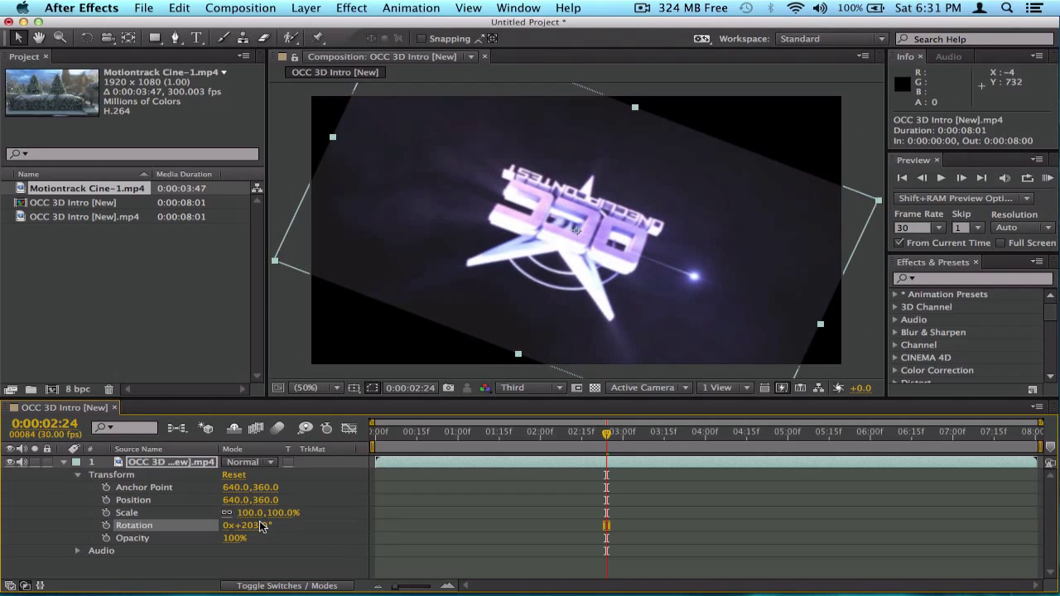
{"action": "left_click_drag", "start_coordinate": [262, 527], "coordinate": [392, 523]}
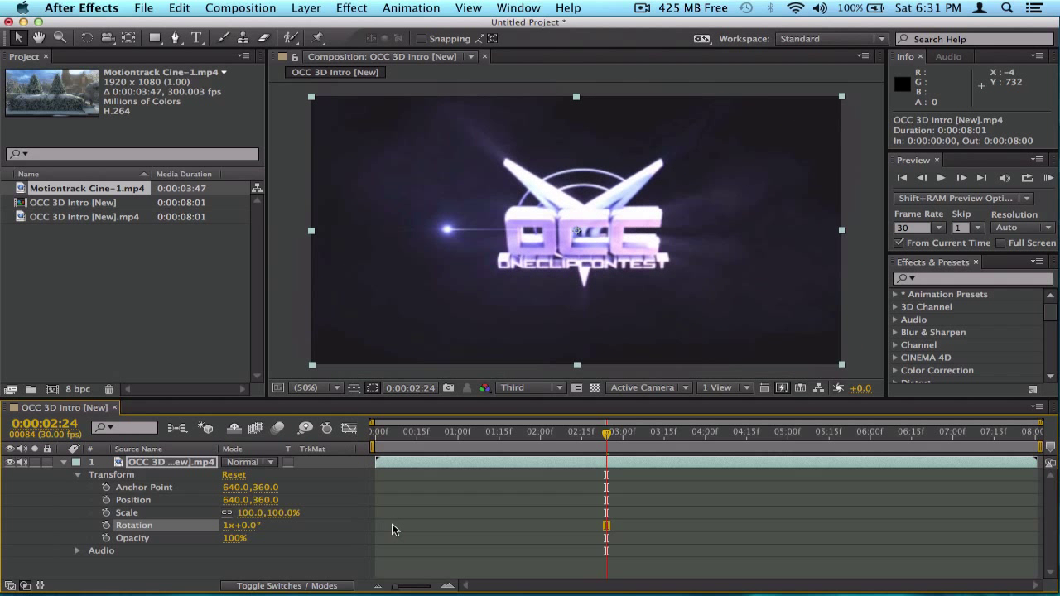
{"action": "left_click", "coordinate": [229, 526]}
{"action": "type", "text": "0"}
{"action": "key", "text": "Return"}
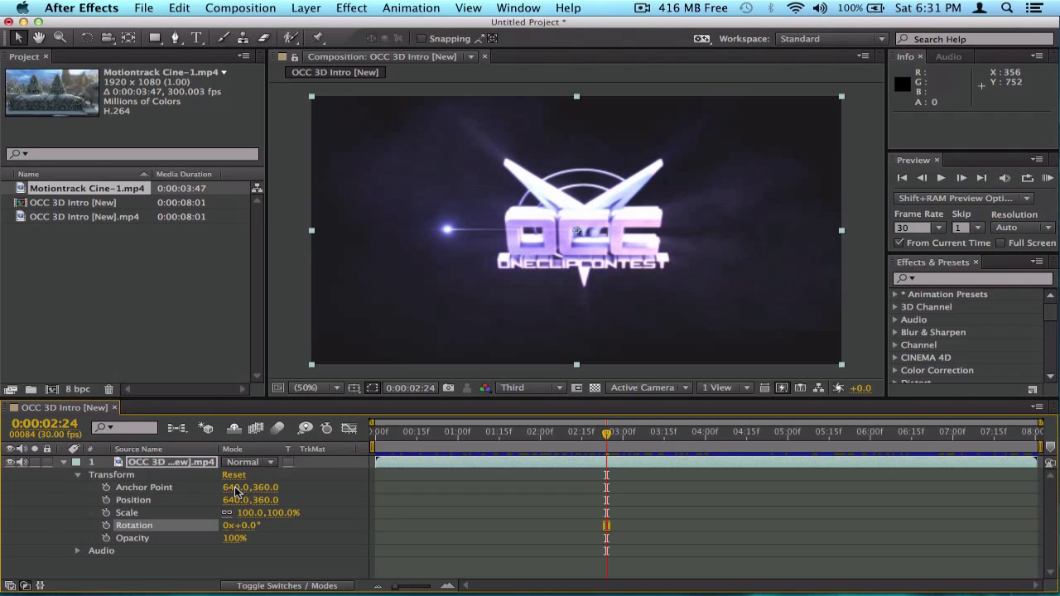
Move the layer's Anchor Point to 711.0 and Position to 709.0 horizontally, rotate it to 2.0°, and reset the Transform properties
{"action": "left_click_drag", "start_coordinate": [227, 489], "coordinate": [290, 511]}
{"action": "left_click", "coordinate": [117, 501]}
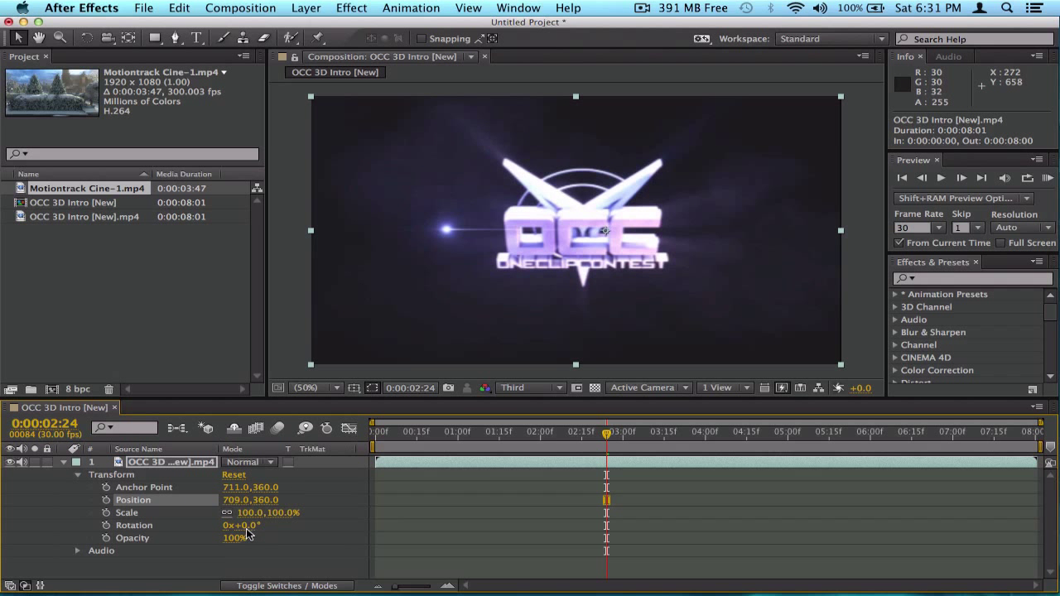
{"action": "mouse_move", "coordinate": [248, 530]}
{"action": "left_mouse_down"}
{"action": "mouse_move", "coordinate": [279, 534]}
{"action": "mouse_move", "coordinate": [253, 530]}
{"action": "left_mouse_up"}
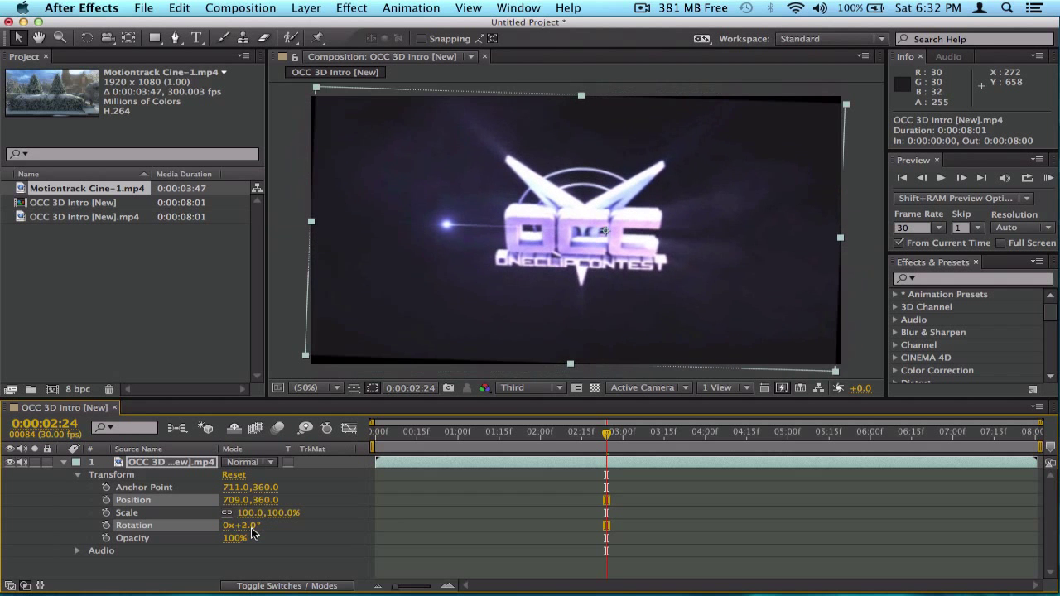
{"action": "left_click", "coordinate": [232, 475]}
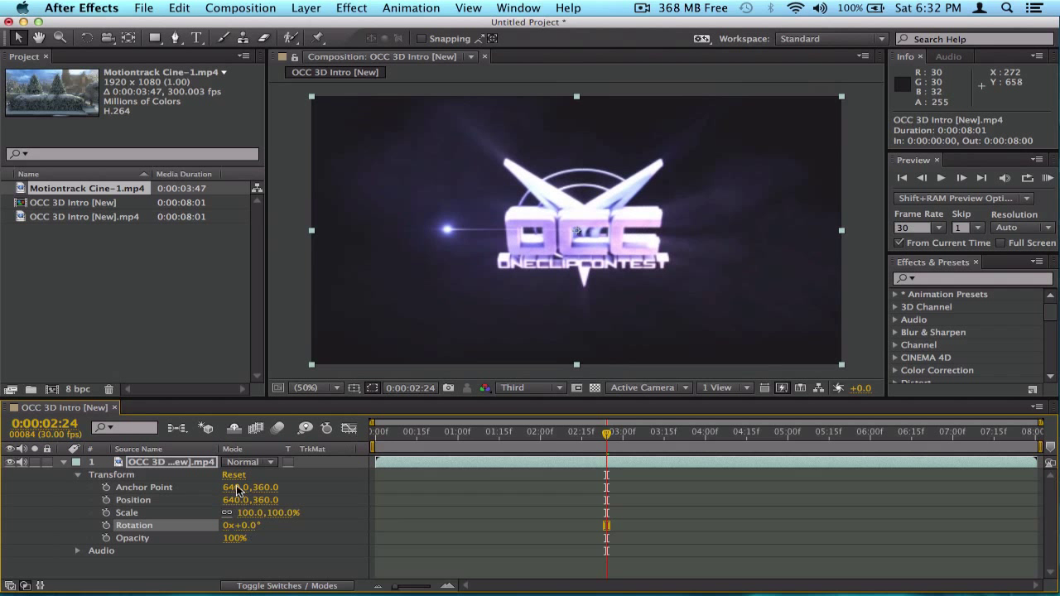
Shift the Anchor Point to 857.0, 321.0 and the Position to 627.0, 360.0, and reset the Transform properties
{"action": "left_click_drag", "start_coordinate": [236, 490], "coordinate": [447, 488]}
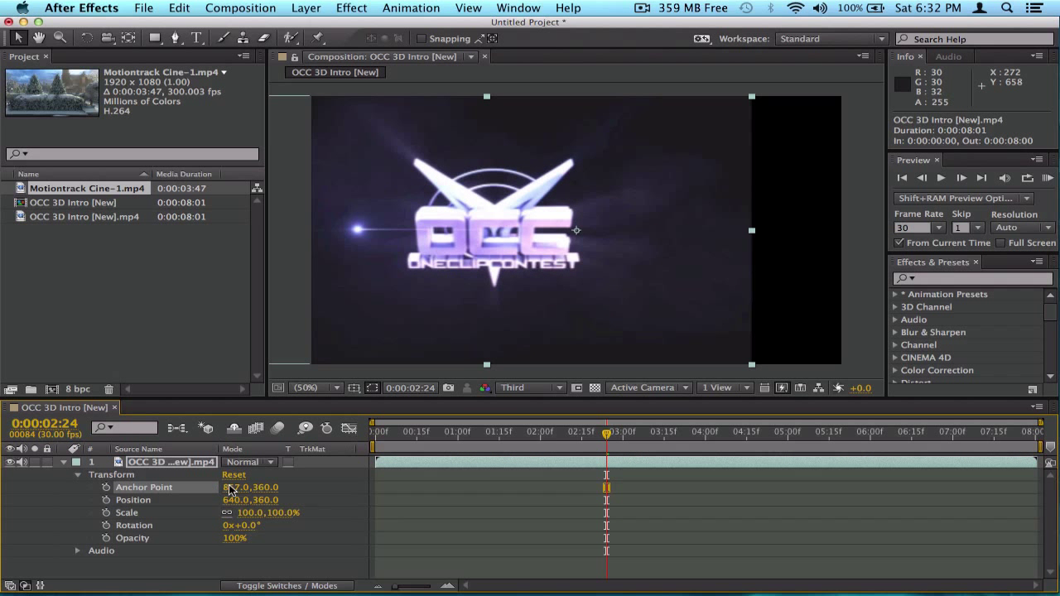
{"action": "left_click_drag", "start_coordinate": [267, 490], "coordinate": [237, 506]}
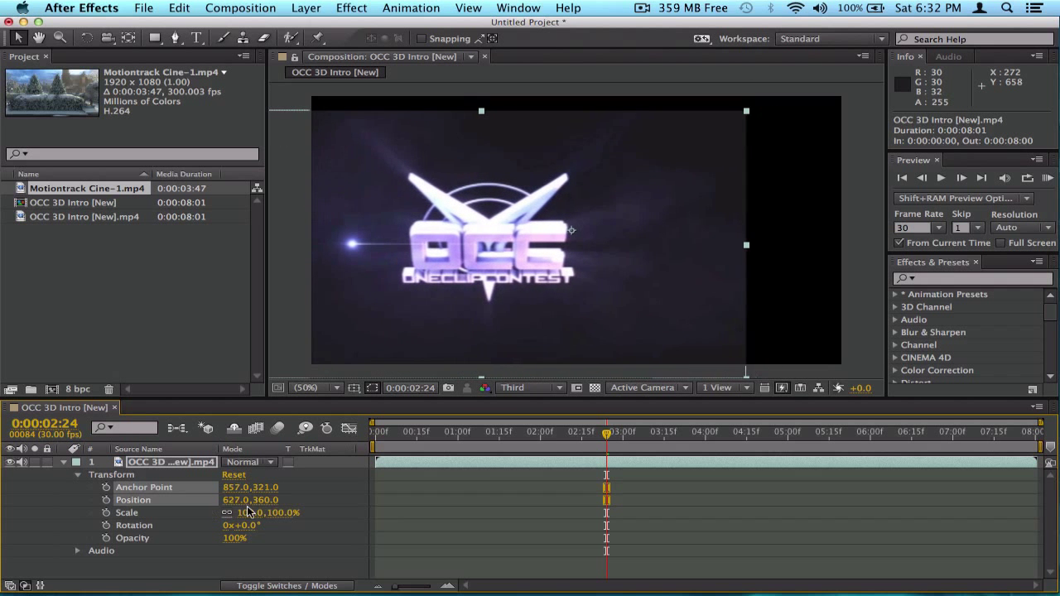
{"action": "left_click", "coordinate": [235, 477]}
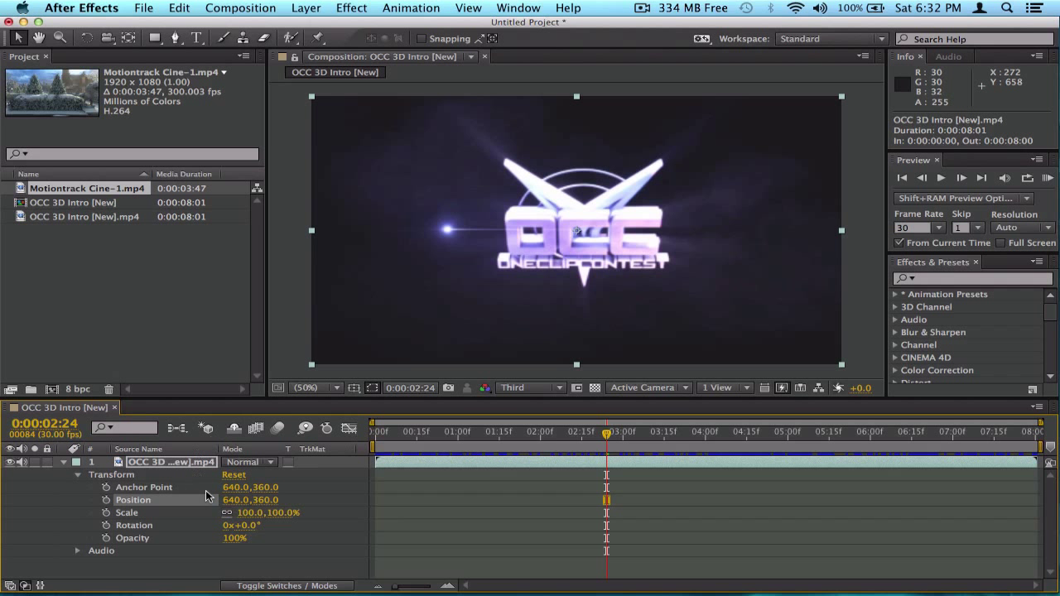
Offset the layer's Anchor Point to 965.0, 360.0 and set its Position to the matching 965.0, 360.0
{"action": "left_click", "coordinate": [237, 489]}
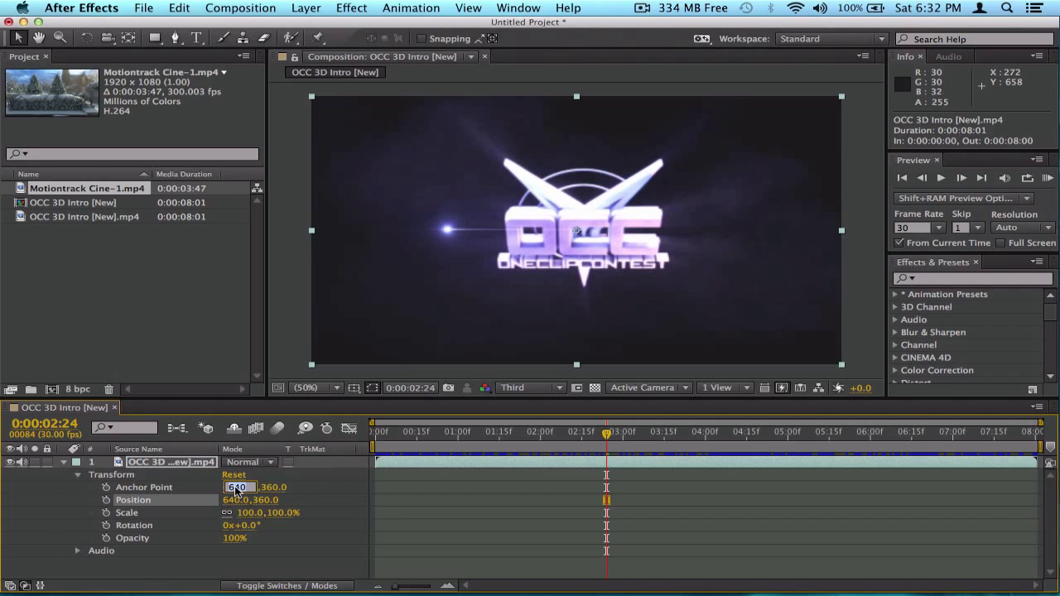
{"action": "left_click", "coordinate": [281, 495]}
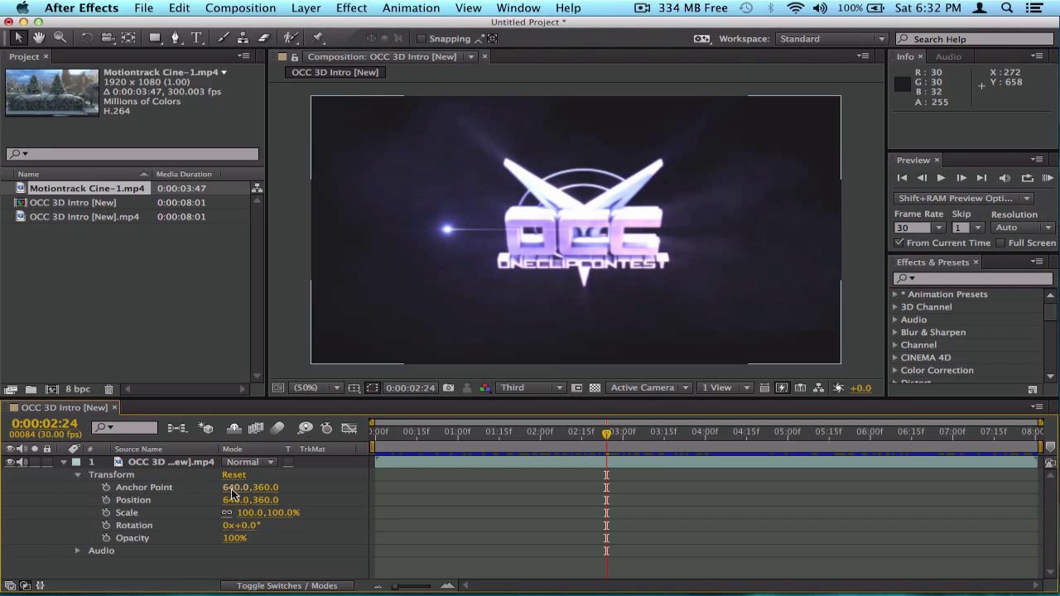
{"action": "left_click_drag", "start_coordinate": [232, 494], "coordinate": [488, 487]}
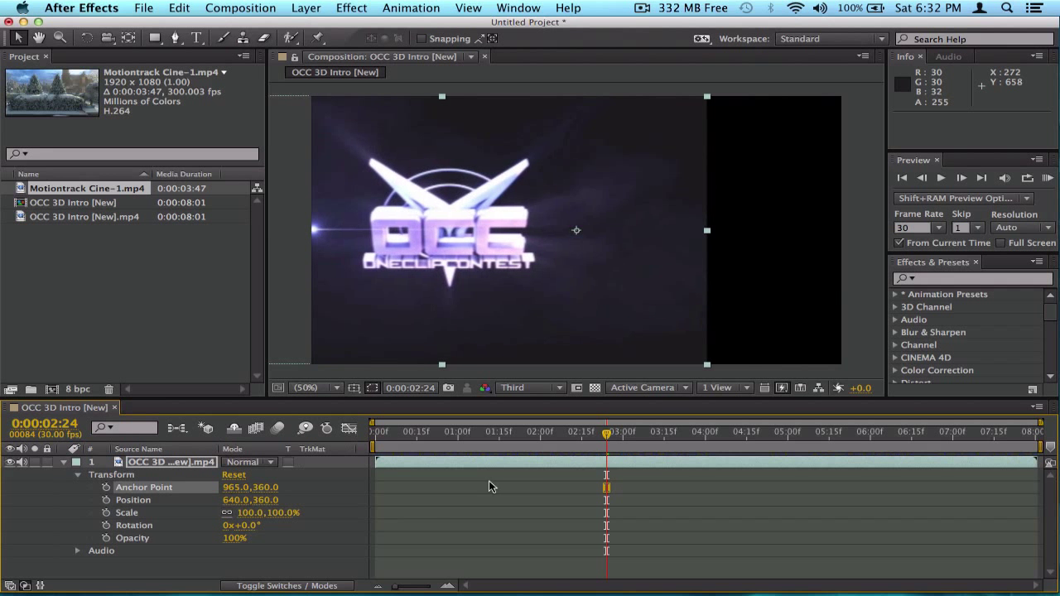
{"action": "left_click", "coordinate": [238, 501]}
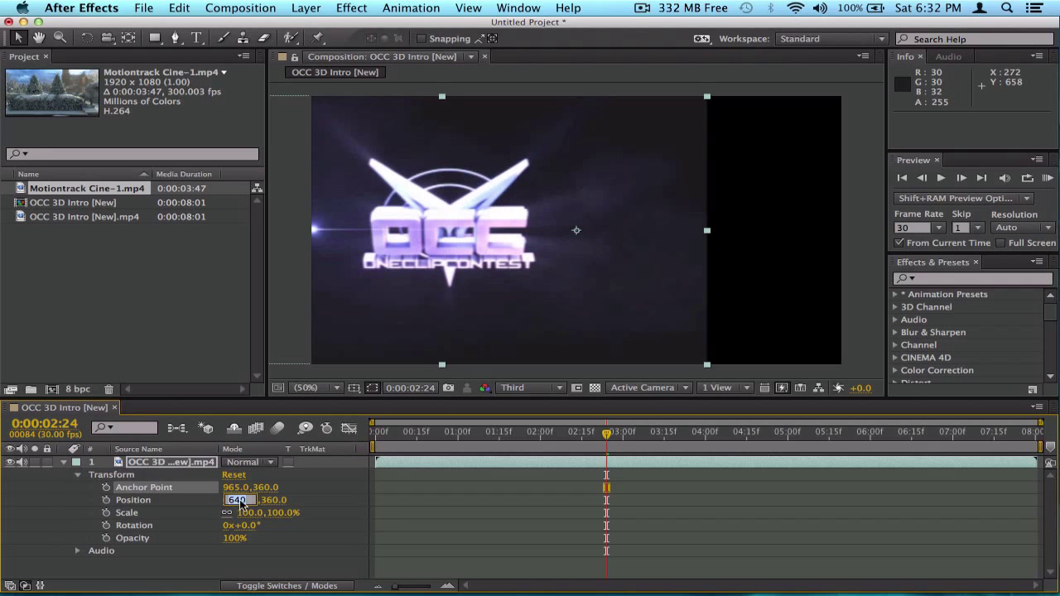
{"action": "left_click", "coordinate": [324, 495]}
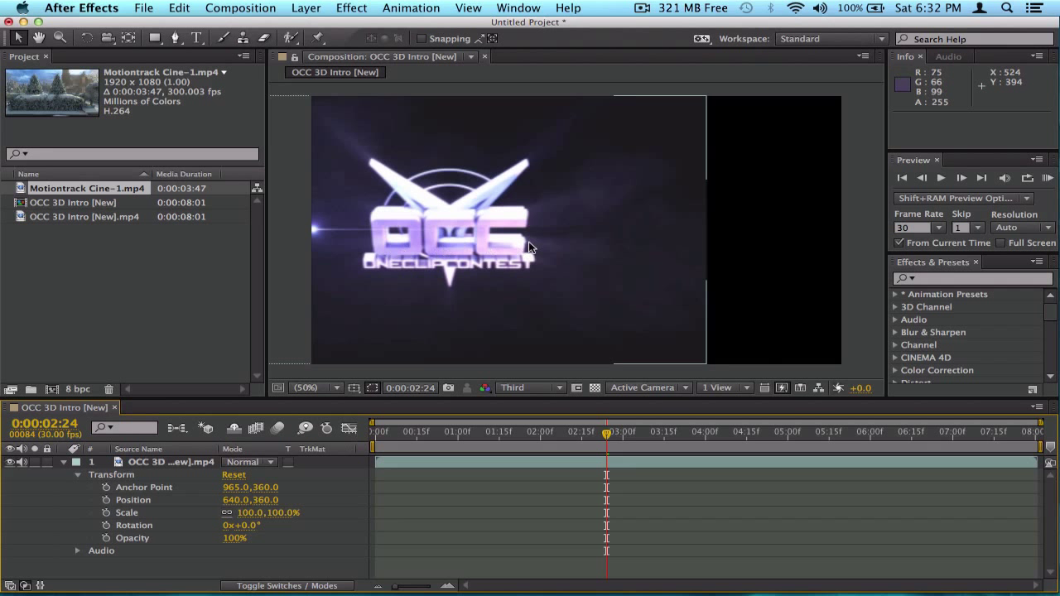
{"action": "left_click_drag", "start_coordinate": [235, 501], "coordinate": [249, 503]}
{"action": "left_click", "coordinate": [235, 500]}
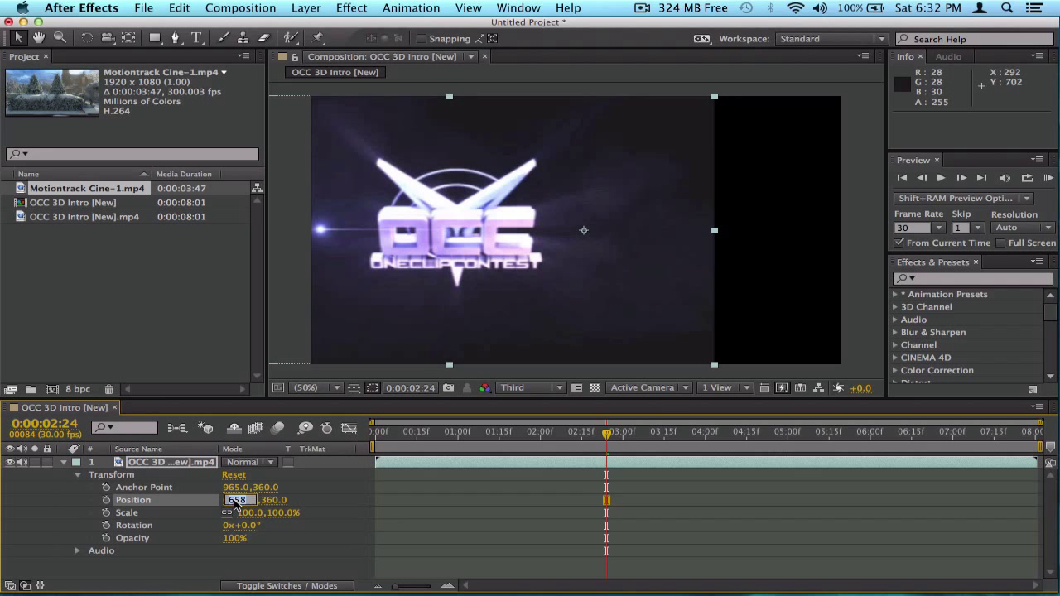
{"action": "type", "text": "965"}
{"action": "key", "text": "Return"}
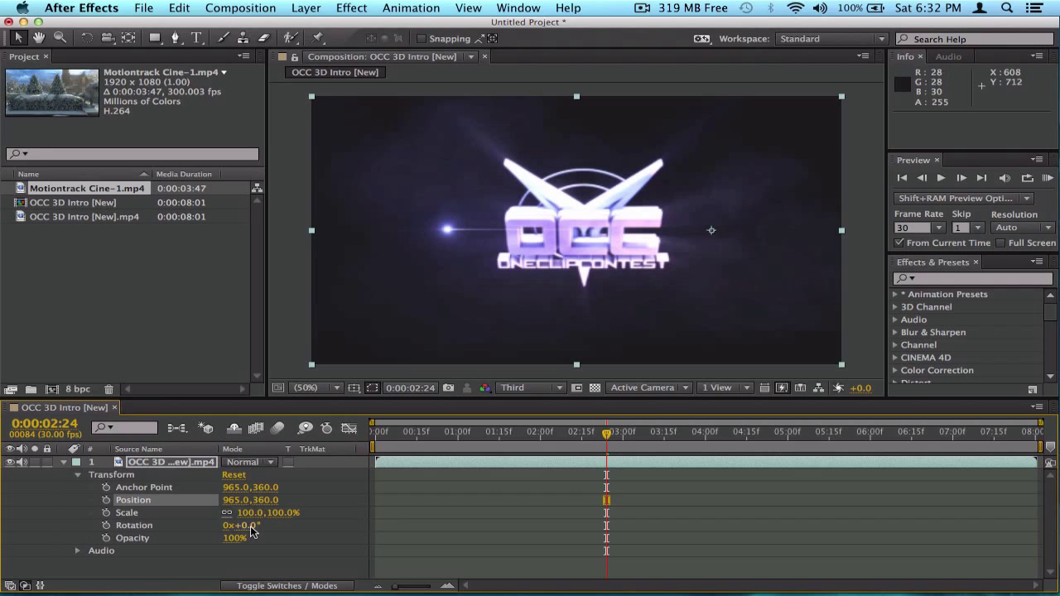
Rotate the layer around its offset anchor point to 1x+103.0°, zero the degrees, rotate it to 1x+89.0°, and reset the Transform properties
{"action": "left_click_drag", "start_coordinate": [253, 531], "coordinate": [603, 392]}
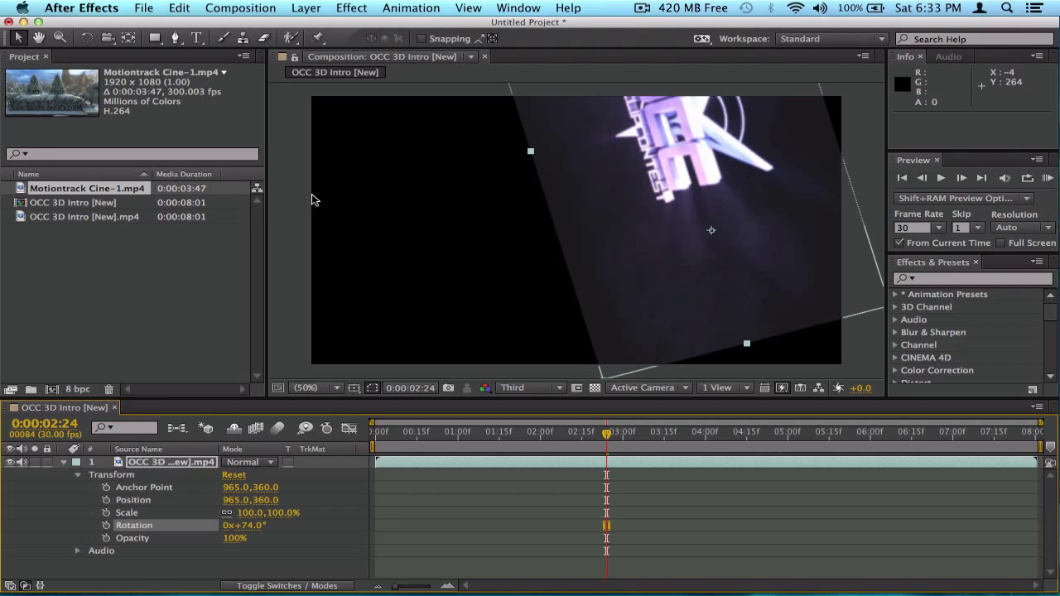
{"action": "left_click_drag", "start_coordinate": [256, 526], "coordinate": [515, 473]}
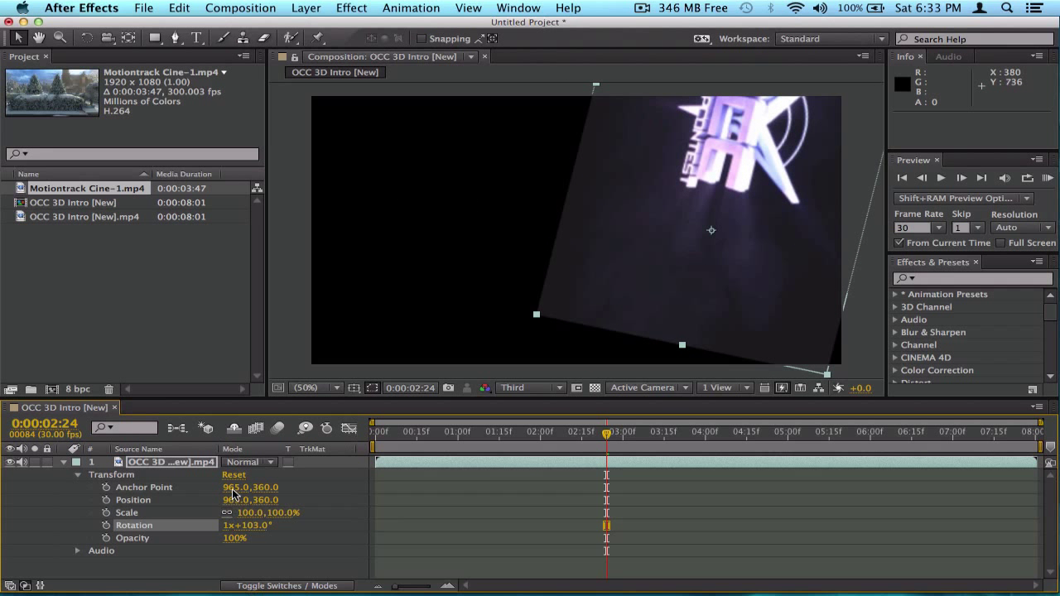
{"action": "left_click", "coordinate": [250, 527]}
{"action": "type", "text": "0"}
{"action": "key", "text": "Return"}
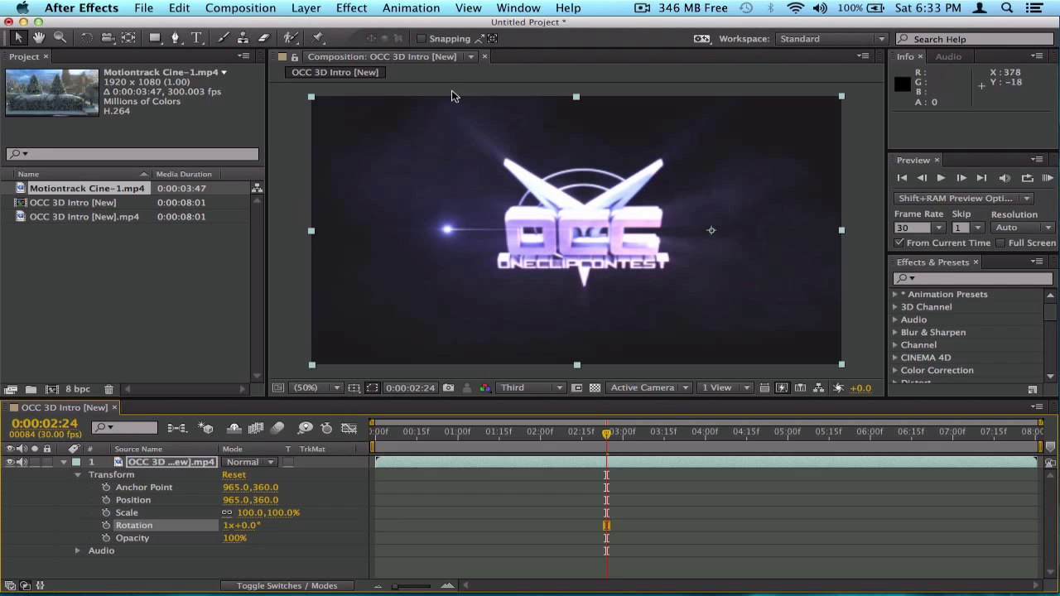
{"action": "left_click_drag", "start_coordinate": [245, 530], "coordinate": [322, 537]}
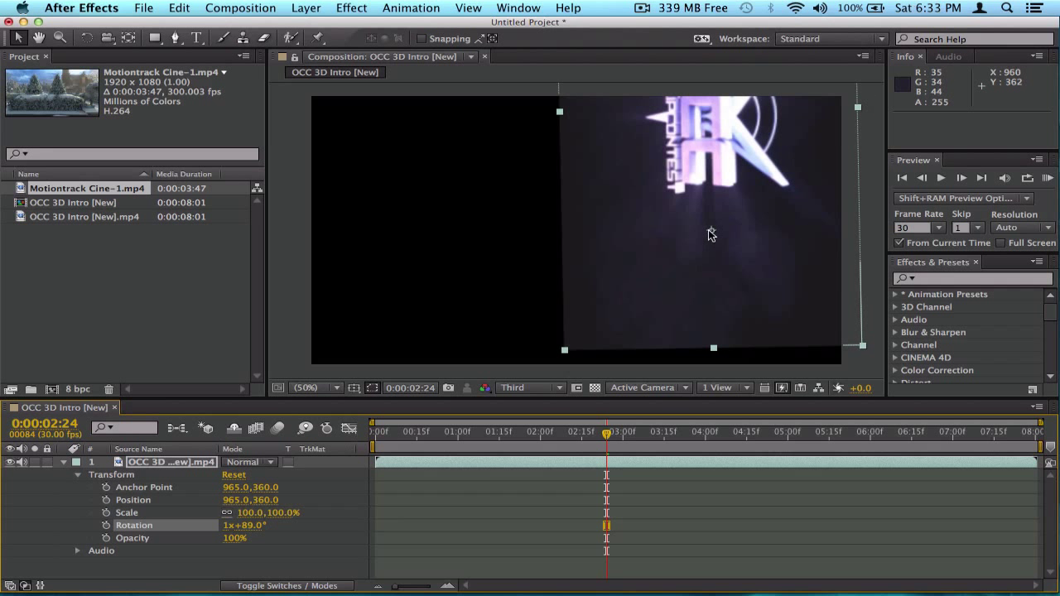
{"action": "left_click", "coordinate": [235, 475]}
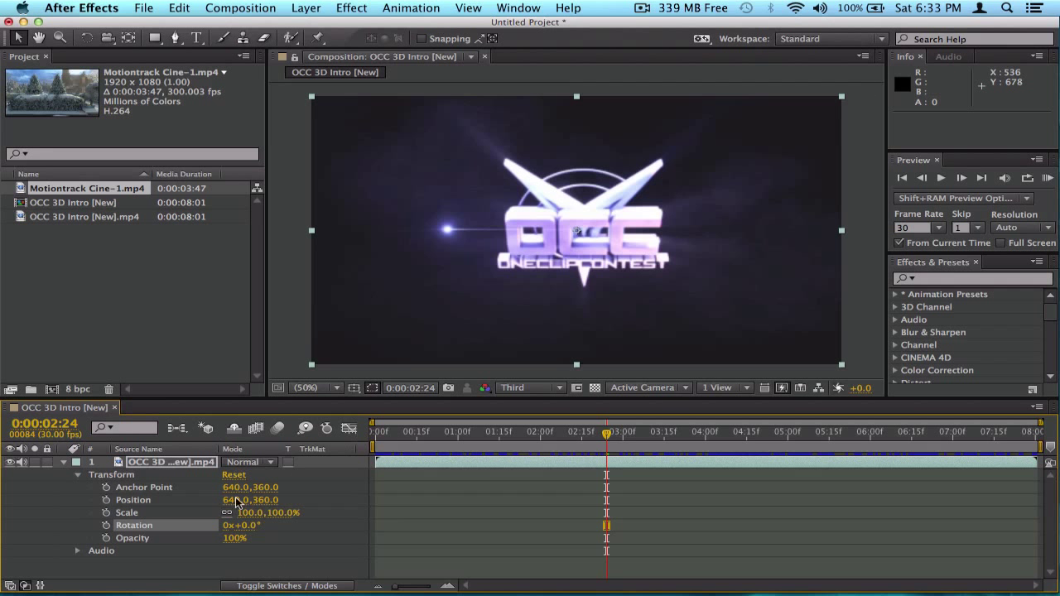
Set the OCC intro layer's Rotation to 90° around its centered anchor point, and deselect the layer
{"action": "left_click", "coordinate": [245, 525]}
{"action": "type", "text": "90"}
{"action": "key", "text": "Return"}
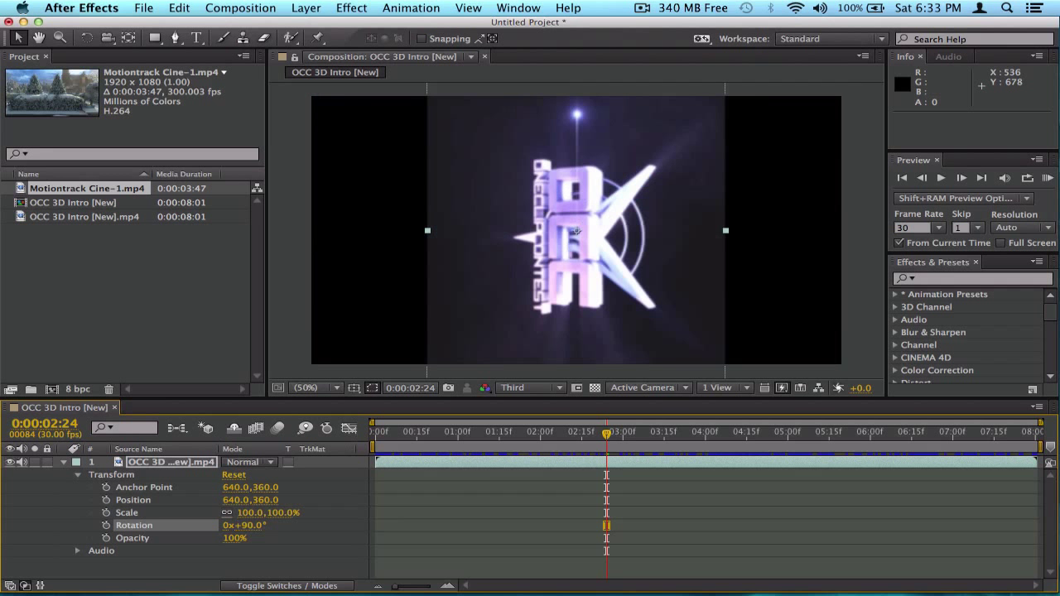
{"action": "left_click", "coordinate": [374, 238]}
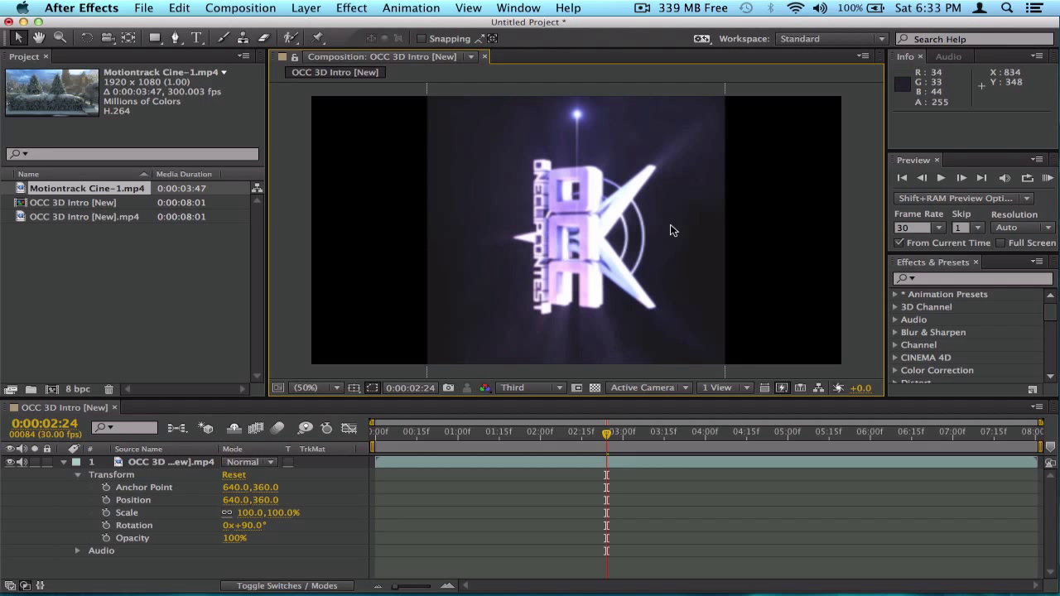
Return the layer's Rotation to 0°, and set both its Anchor Point and Position to 900.0, 360.0
{"action": "left_click", "coordinate": [239, 488]}
{"action": "type", "text": "90"}
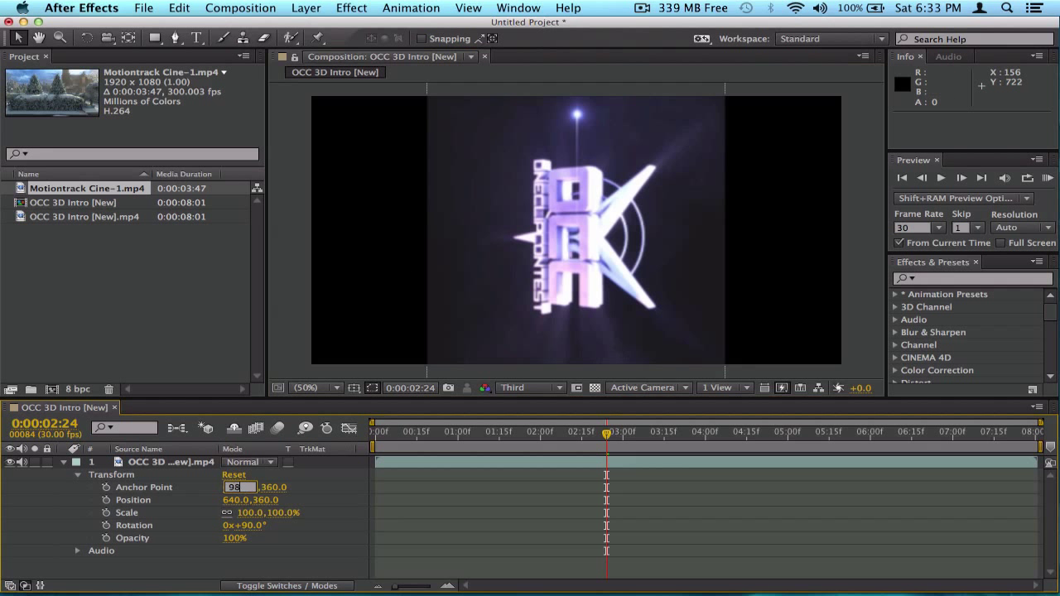
{"action": "type", "text": "0"}
{"action": "key", "text": "Return"}
{"action": "left_click", "coordinate": [238, 501]}
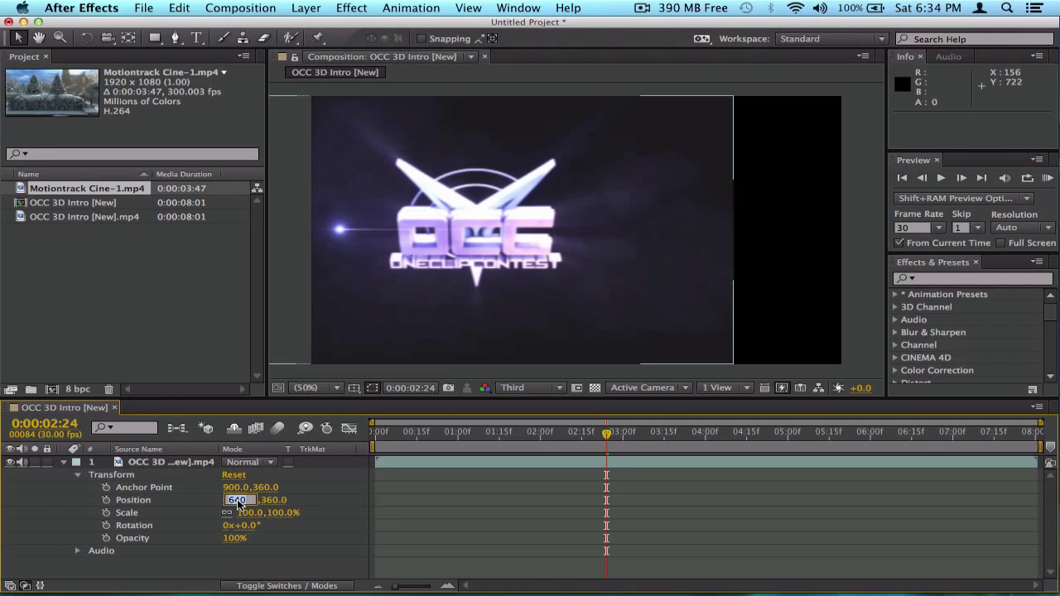
{"action": "type", "text": "900"}
{"action": "key", "text": "Return"}
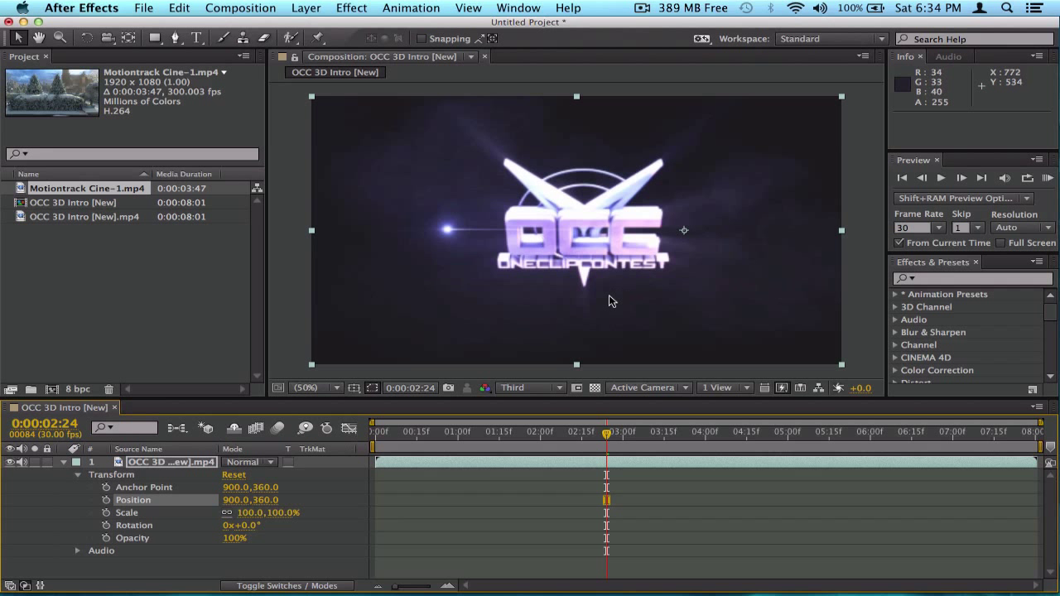
Set the layer's Rotation to 90° around the offset anchor point, turn it further to 317.0°, and reset the Transform properties
{"action": "left_click", "coordinate": [250, 525]}
{"action": "type", "text": "9"}
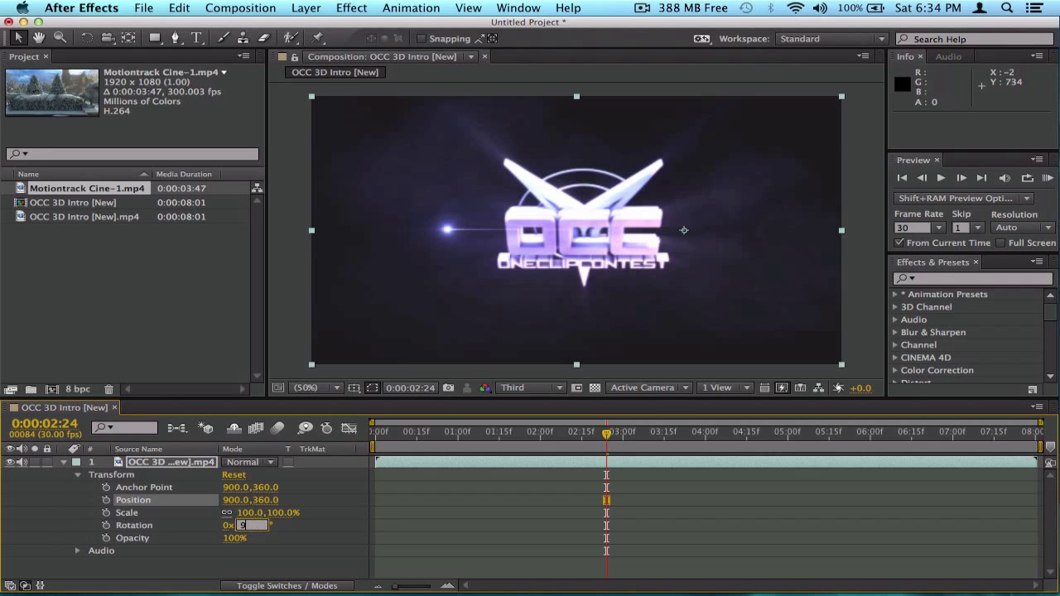
{"action": "type", "text": "0"}
{"action": "key", "text": "Return"}
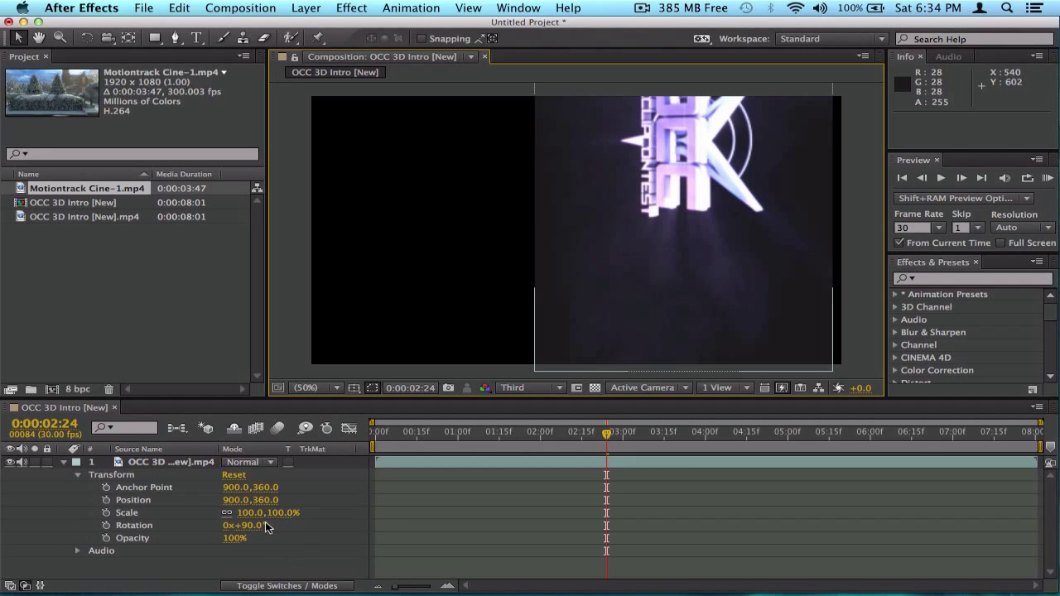
{"action": "left_click_drag", "start_coordinate": [259, 524], "coordinate": [415, 504]}
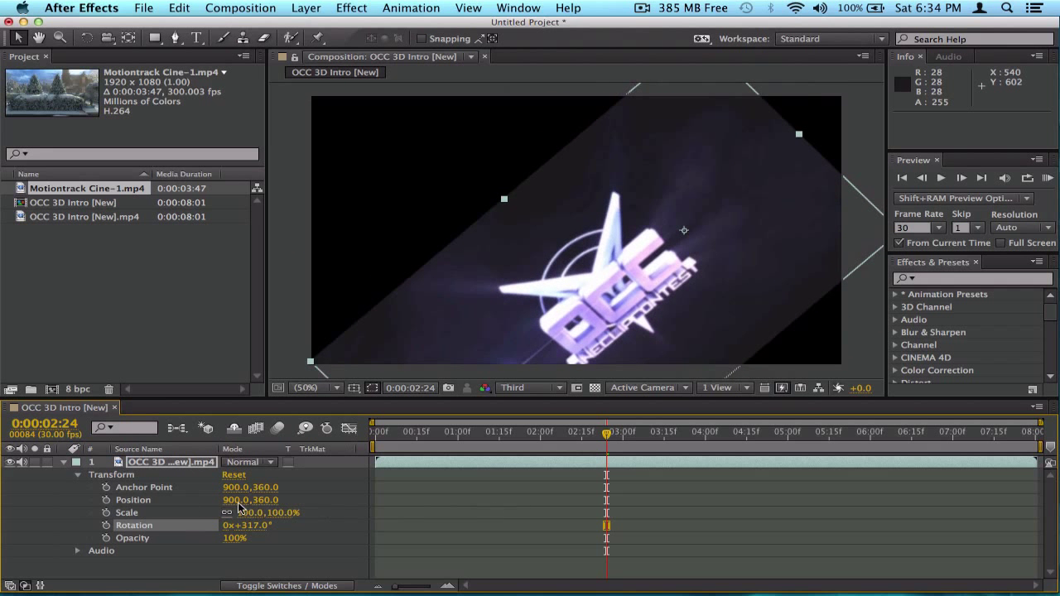
{"action": "left_click", "coordinate": [233, 474]}
Move the OCC intro layer within the frame by changing its Position to about 465.0, 350.0
{"action": "left_click", "coordinate": [155, 500]}
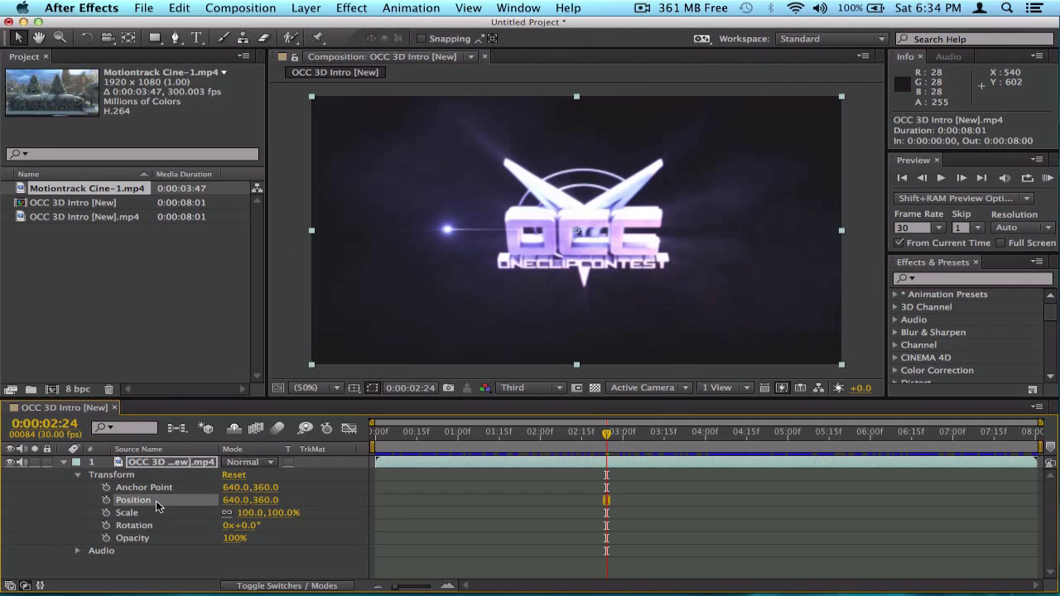
{"action": "left_click_drag", "start_coordinate": [241, 505], "coordinate": [162, 502]}
{"action": "left_click_drag", "start_coordinate": [235, 502], "coordinate": [323, 500]}
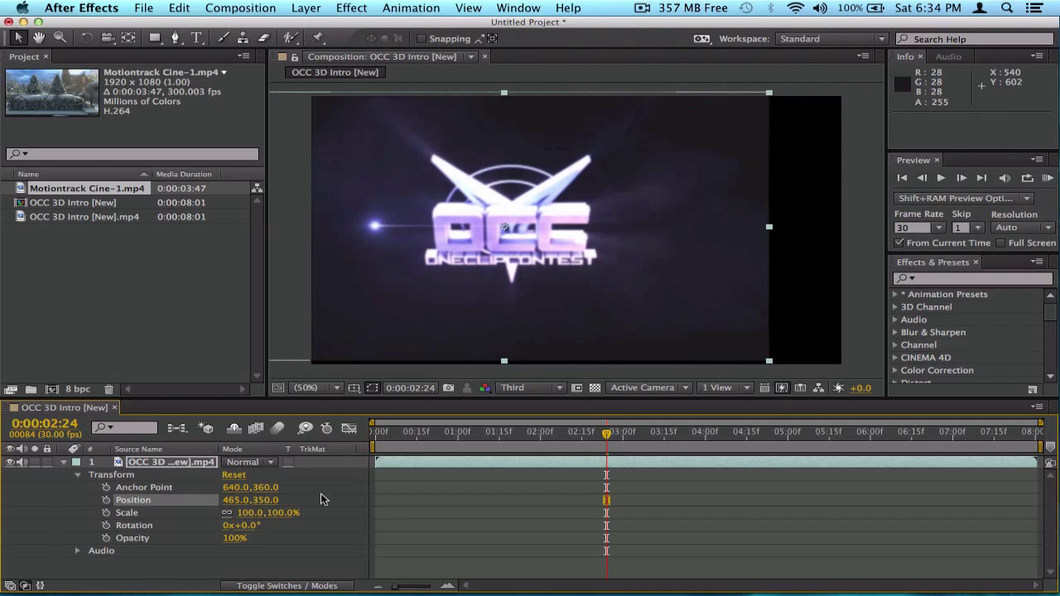
Reset the OCC intro layer's Transform properties, and shrink the layer proportionally to a Scale of about 76%
{"action": "left_click", "coordinate": [234, 475]}
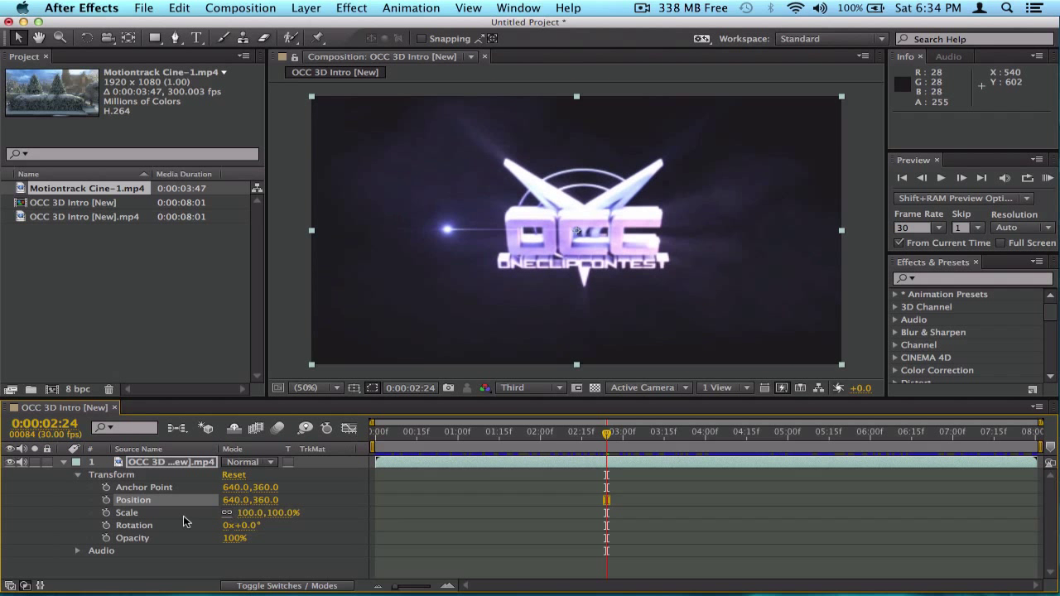
{"action": "left_click", "coordinate": [162, 515]}
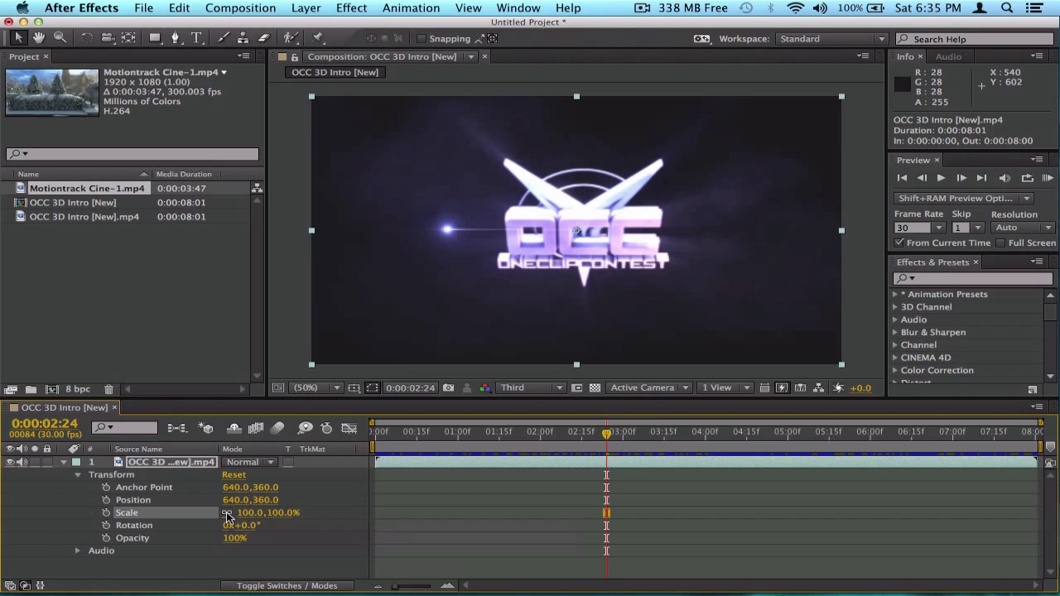
{"action": "left_click_drag", "start_coordinate": [246, 515], "coordinate": [274, 514]}
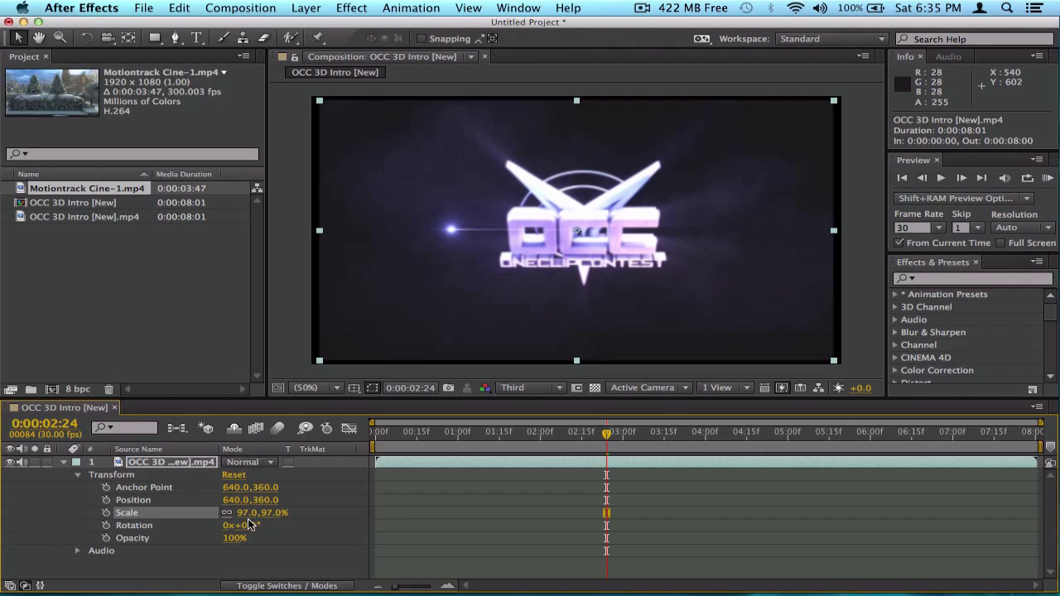
{"action": "mouse_move", "coordinate": [246, 514]}
{"action": "left_mouse_down"}
{"action": "mouse_move", "coordinate": [268, 516]}
{"action": "mouse_move", "coordinate": [231, 517]}
{"action": "mouse_move", "coordinate": [251, 514]}
{"action": "left_mouse_up"}
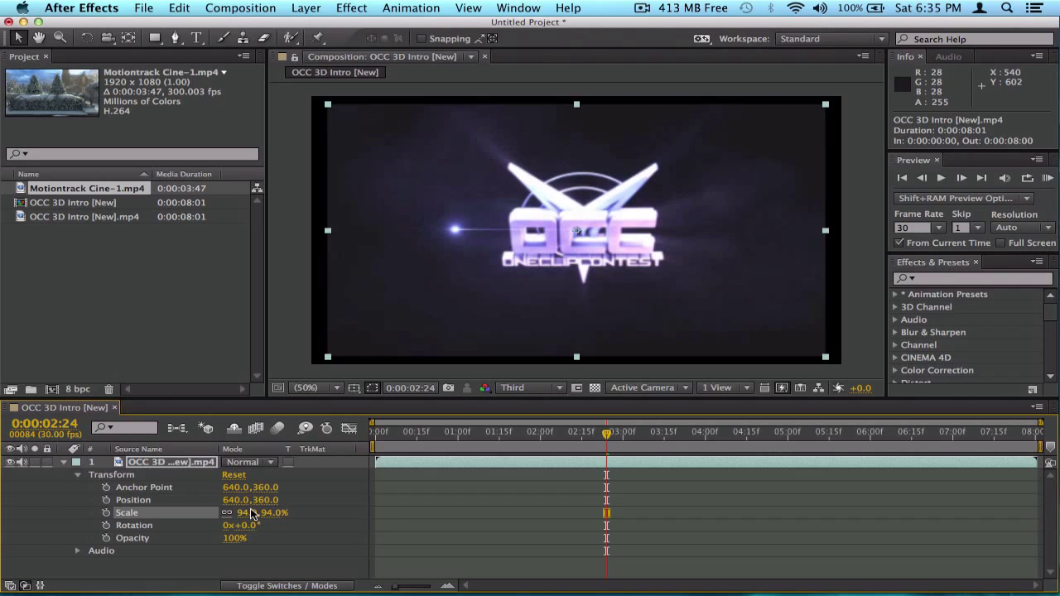
{"action": "mouse_move", "coordinate": [252, 513]}
{"action": "left_mouse_down"}
{"action": "mouse_move", "coordinate": [264, 515]}
{"action": "mouse_move", "coordinate": [251, 516]}
{"action": "left_mouse_up"}
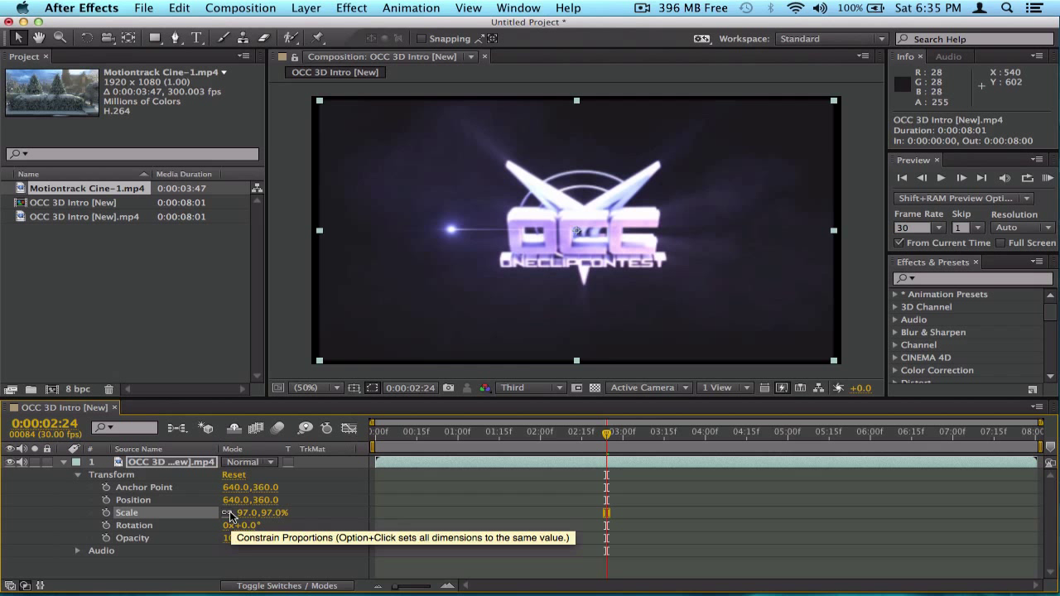
{"action": "left_click_drag", "start_coordinate": [249, 515], "coordinate": [210, 515]}
Enlarge the layer to a proportional Scale of 170%, and return it to 100%
{"action": "left_click", "coordinate": [245, 515]}
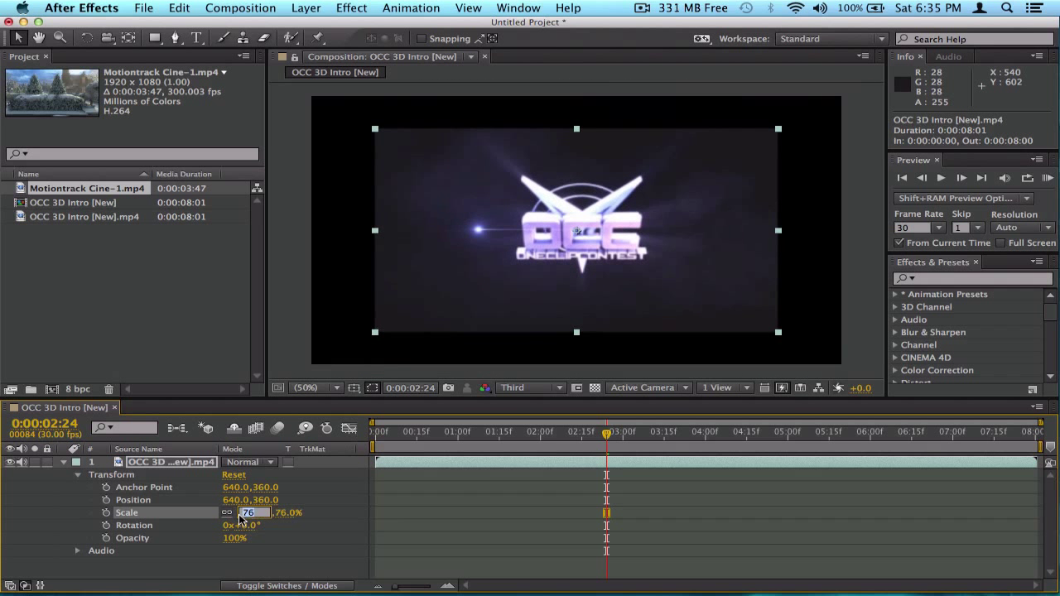
{"action": "type", "text": "170"}
{"action": "key", "text": "Return"}
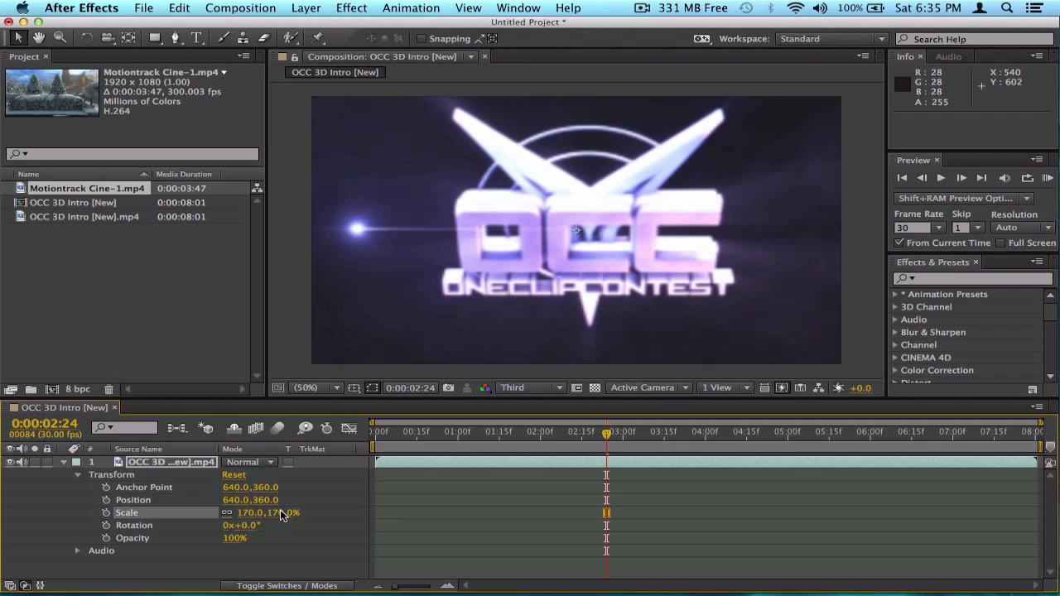
{"action": "left_click", "coordinate": [248, 513]}
{"action": "type", "text": "10"}
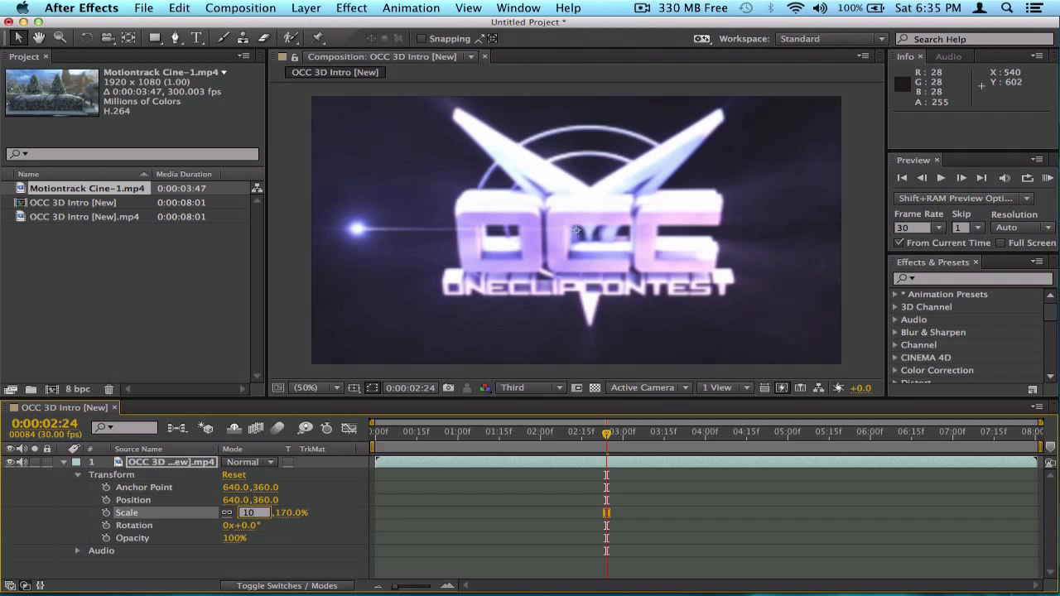
{"action": "type", "text": "0"}
{"action": "key", "text": "Return"}
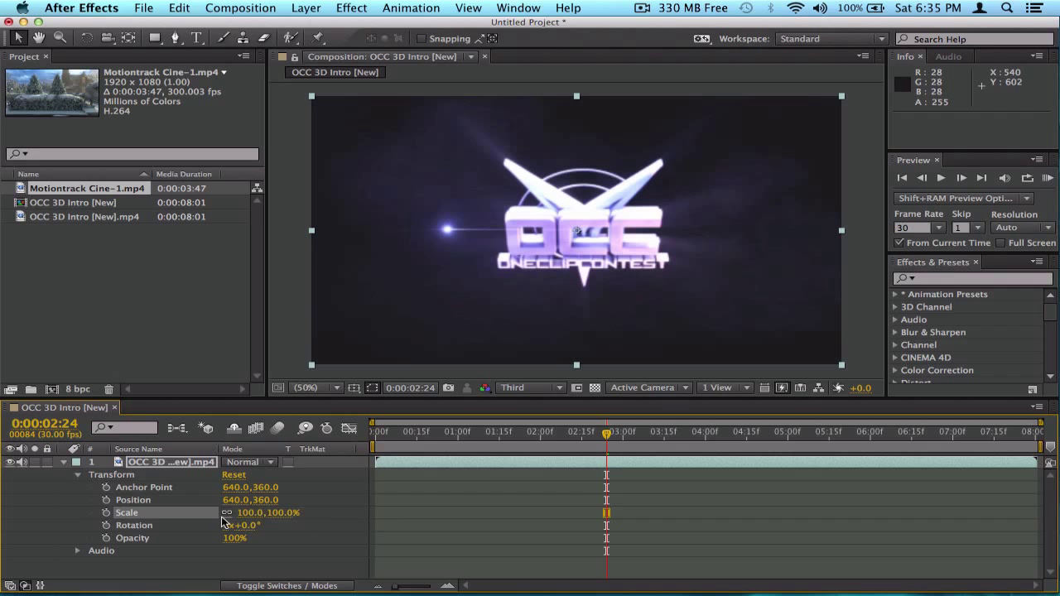
Unlink the Scale proportions to stretch the layer to about 99.0, 197.0%, and relink them to rescale it to about 100.0, 199.0%
{"action": "left_click", "coordinate": [225, 514]}
{"action": "left_click_drag", "start_coordinate": [246, 516], "coordinate": [336, 490]}
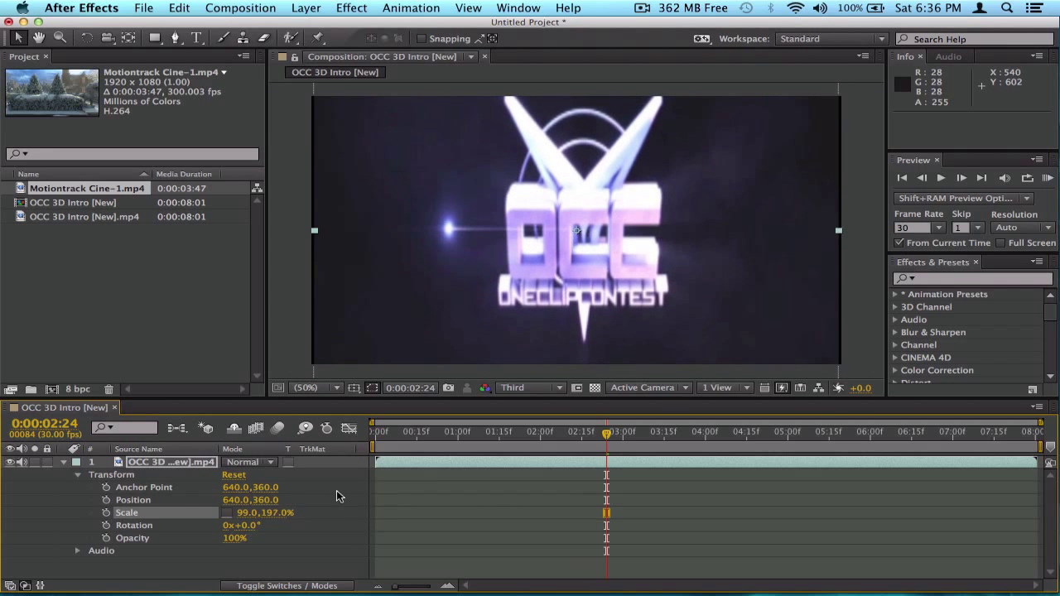
{"action": "left_click", "coordinate": [228, 513]}
{"action": "left_click_drag", "start_coordinate": [256, 508], "coordinate": [275, 521]}
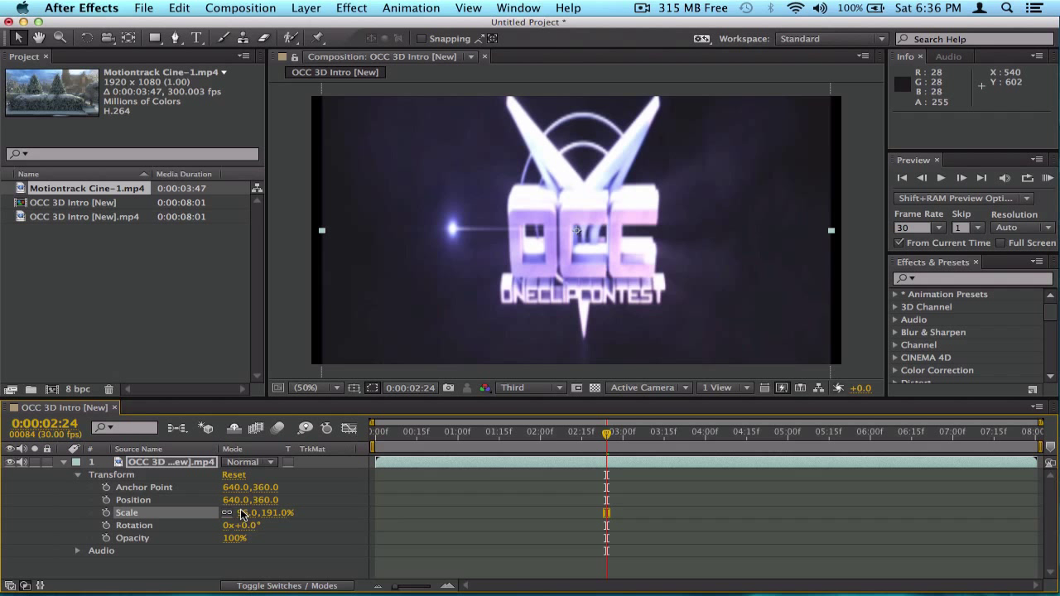
{"action": "left_click_drag", "start_coordinate": [248, 515], "coordinate": [266, 533]}
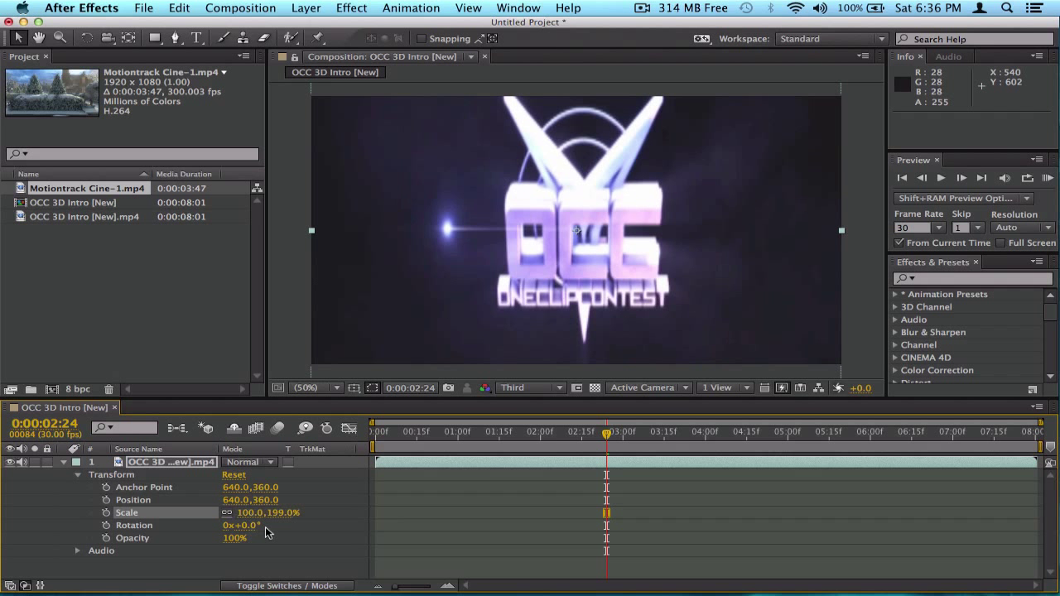
Set the layer's horizontal Scale to 110%, and stretch its vertical Scale to about 340.5%
{"action": "left_click", "coordinate": [250, 515]}
{"action": "type", "text": "110"}
{"action": "key", "text": "Return"}
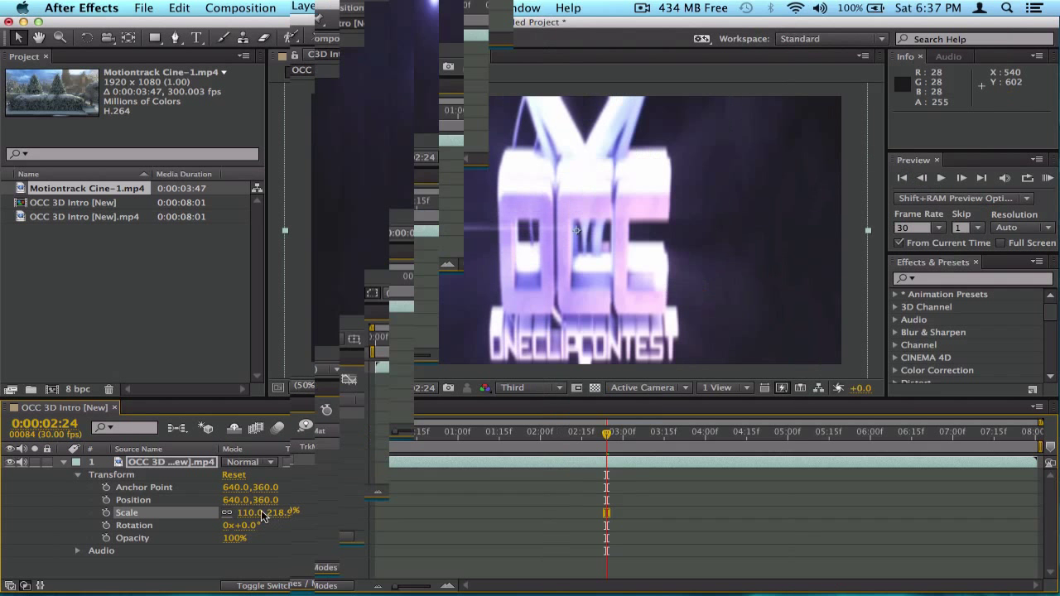
{"action": "left_click", "coordinate": [277, 514]}
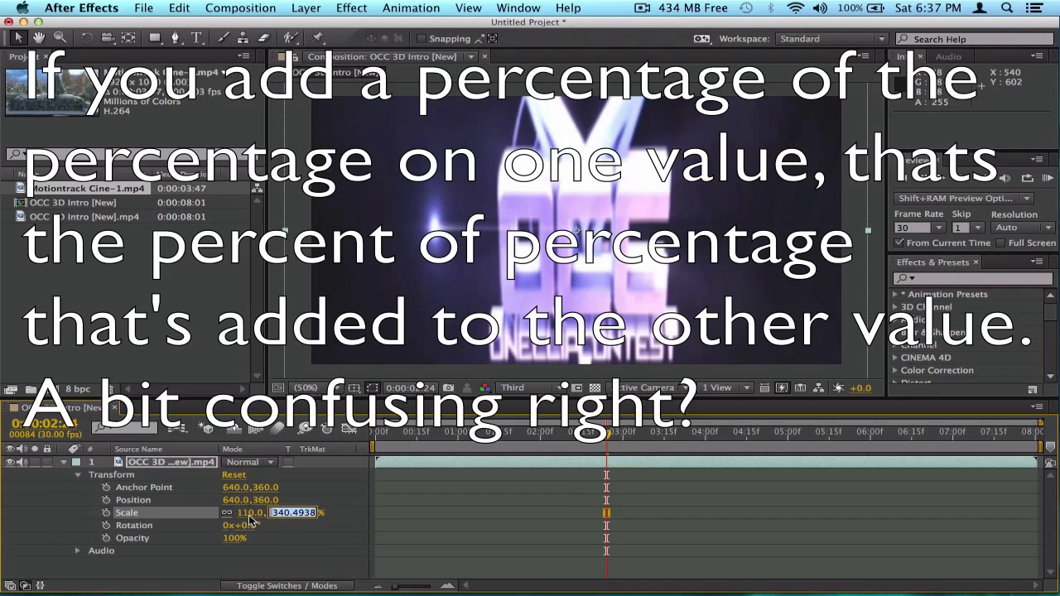
{"action": "left_click", "coordinate": [284, 537]}
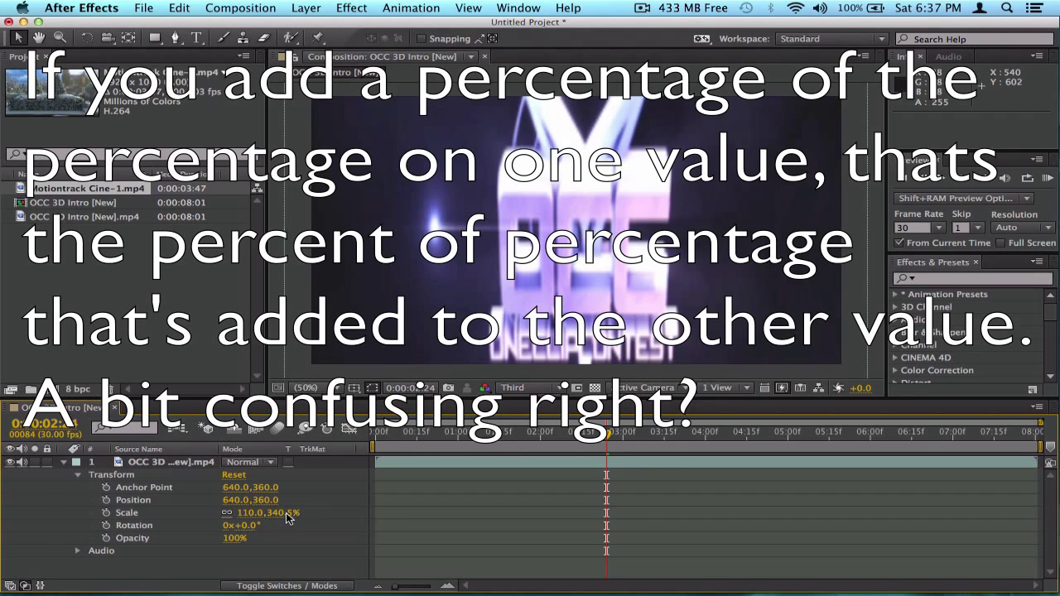
Set the layer's horizontal and vertical Scale both back to 100%
{"action": "left_click", "coordinate": [250, 513]}
{"action": "type", "text": "100"}
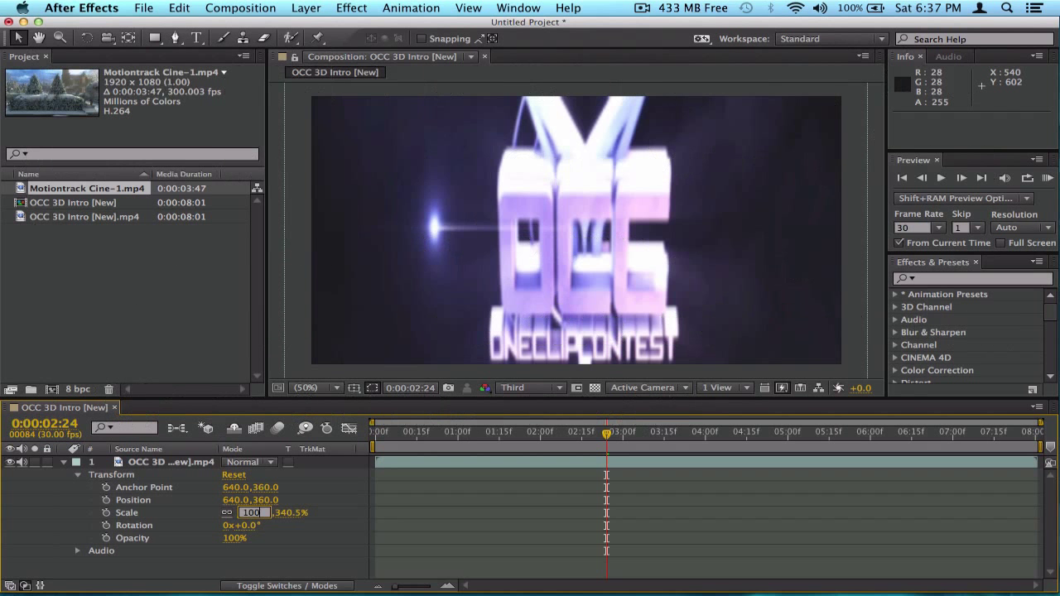
{"action": "key", "text": "Return"}
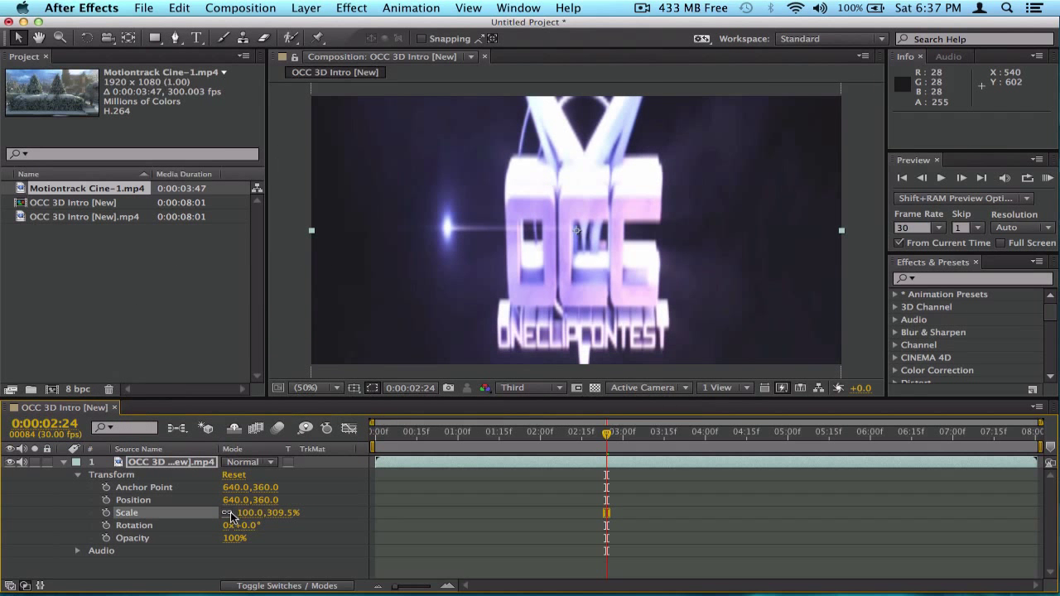
{"action": "left_click", "coordinate": [273, 513]}
{"action": "type", "text": "100"}
{"action": "key", "text": "Return"}
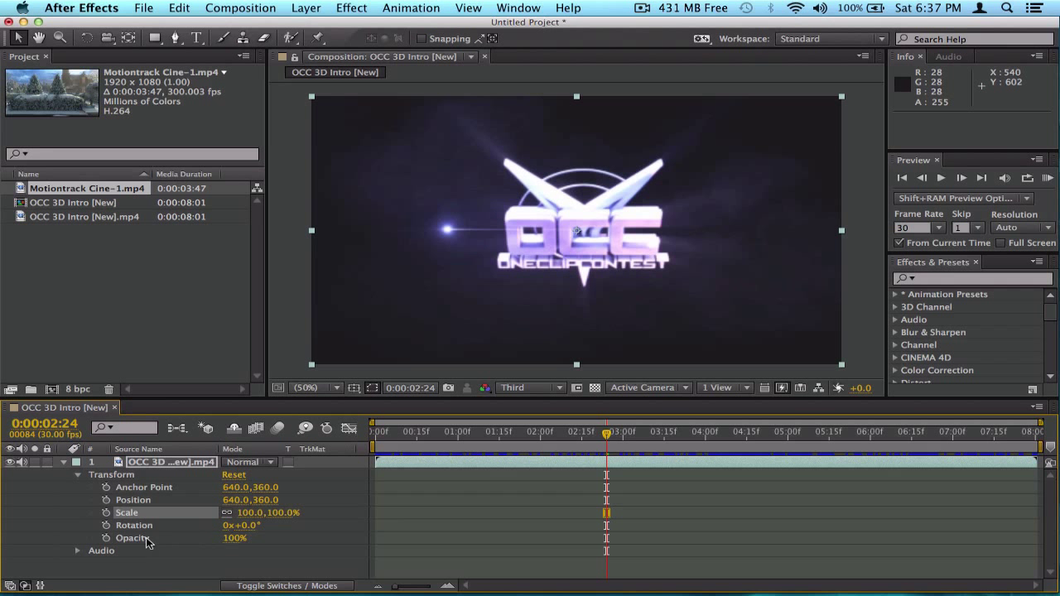
Rotate the layer to about -16°, 60° and ten full turns plus 60°, and reset its Transform properties
{"action": "mouse_move", "coordinate": [252, 525]}
{"action": "left_mouse_down"}
{"action": "mouse_move", "coordinate": [282, 525]}
{"action": "mouse_move", "coordinate": [224, 531]}
{"action": "mouse_move", "coordinate": [244, 533]}
{"action": "left_mouse_up"}
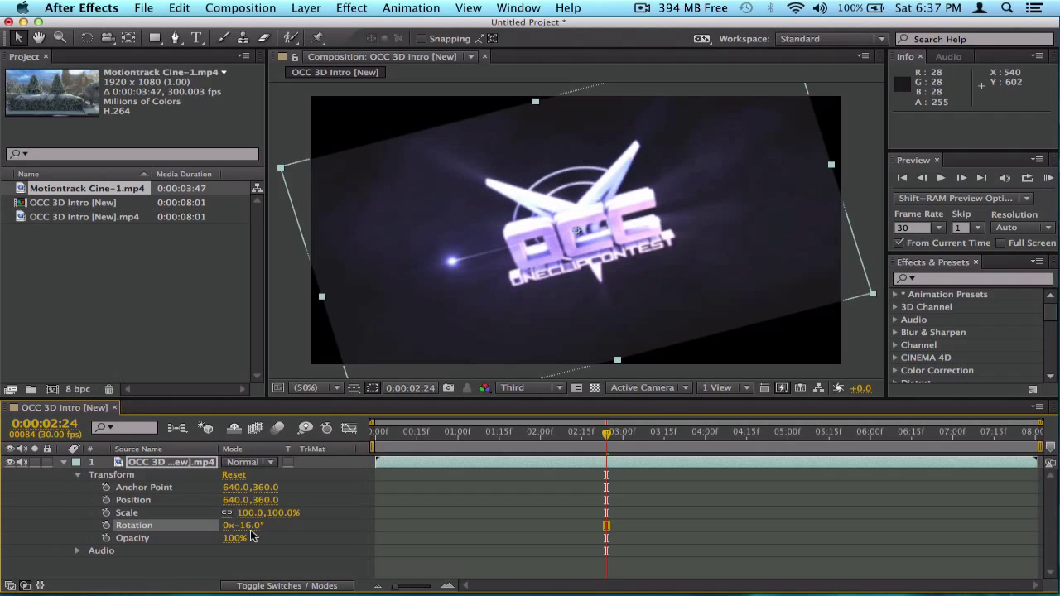
{"action": "left_click_drag", "start_coordinate": [247, 525], "coordinate": [322, 538]}
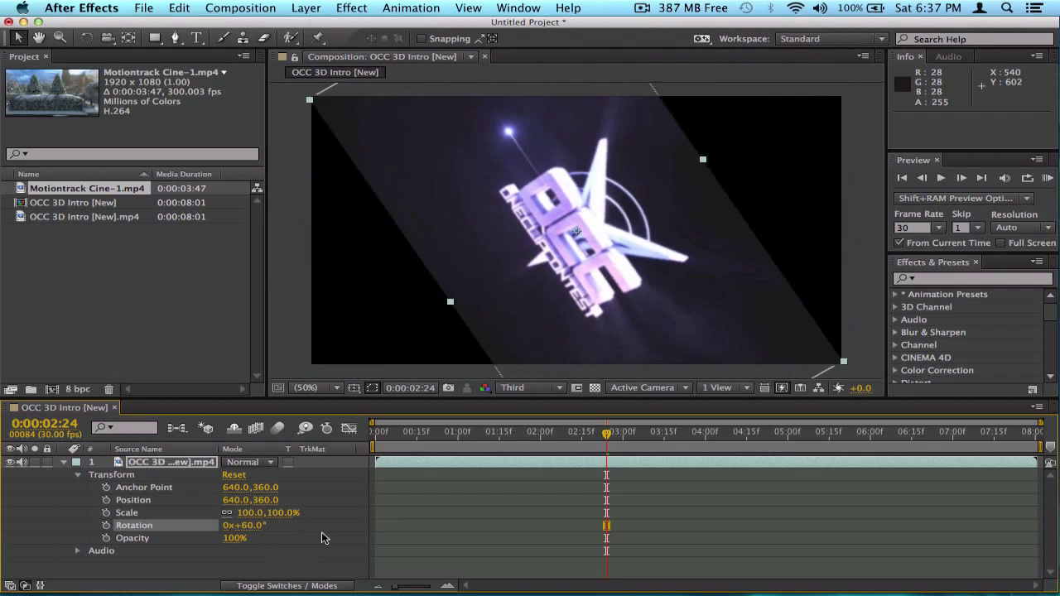
{"action": "left_click", "coordinate": [265, 530]}
{"action": "left_click_drag", "start_coordinate": [228, 528], "coordinate": [248, 515]}
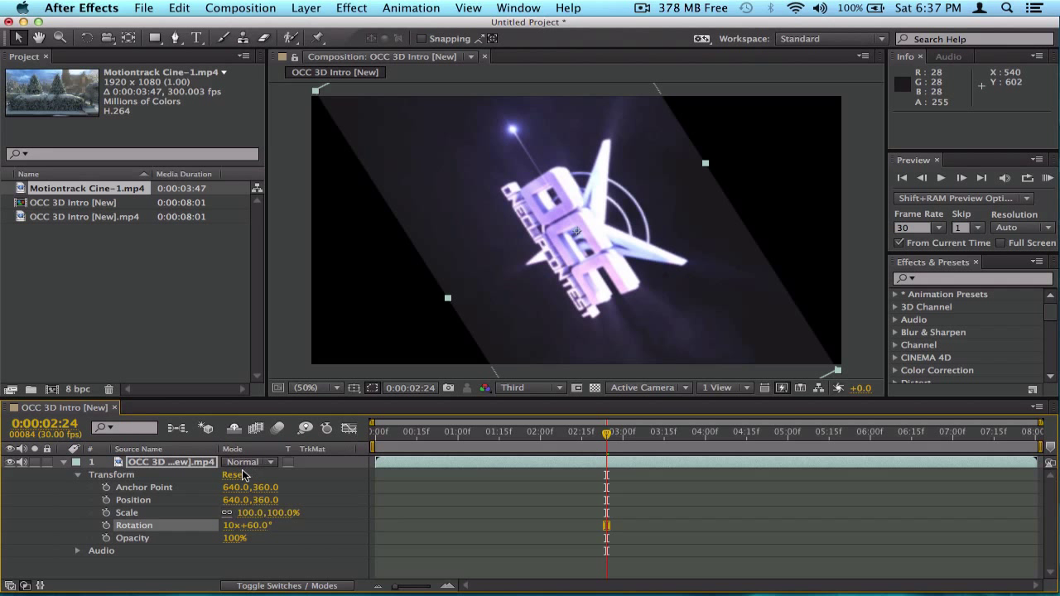
{"action": "left_click", "coordinate": [236, 475]}
Fade the OCC intro layer out by gradually lowering its Opacity from full to 0%
{"action": "left_click", "coordinate": [159, 543]}
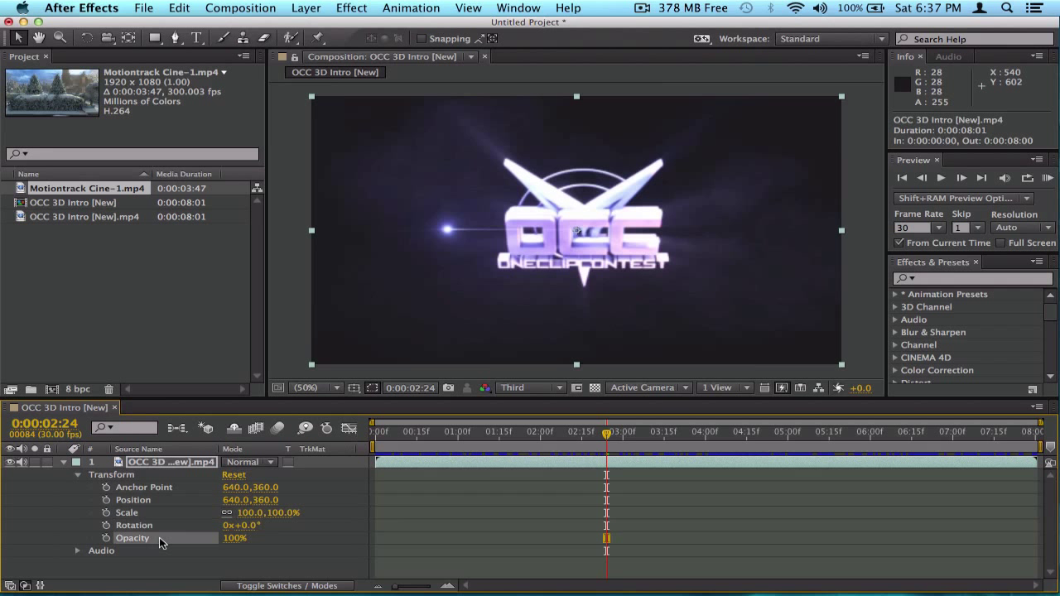
{"action": "left_click", "coordinate": [230, 540]}
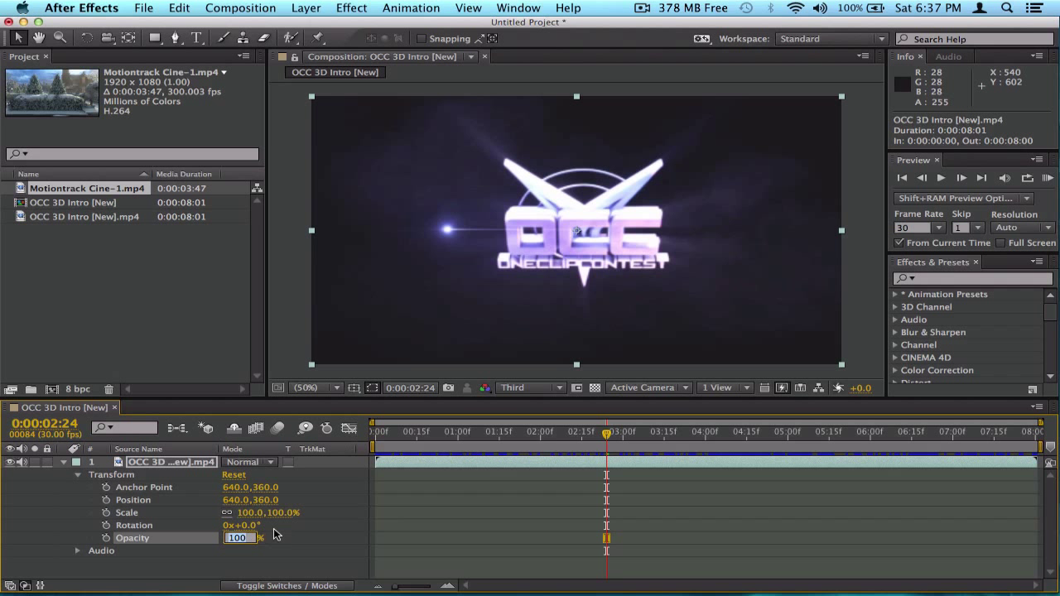
{"action": "key", "text": "Return"}
{"action": "left_click", "coordinate": [238, 539]}
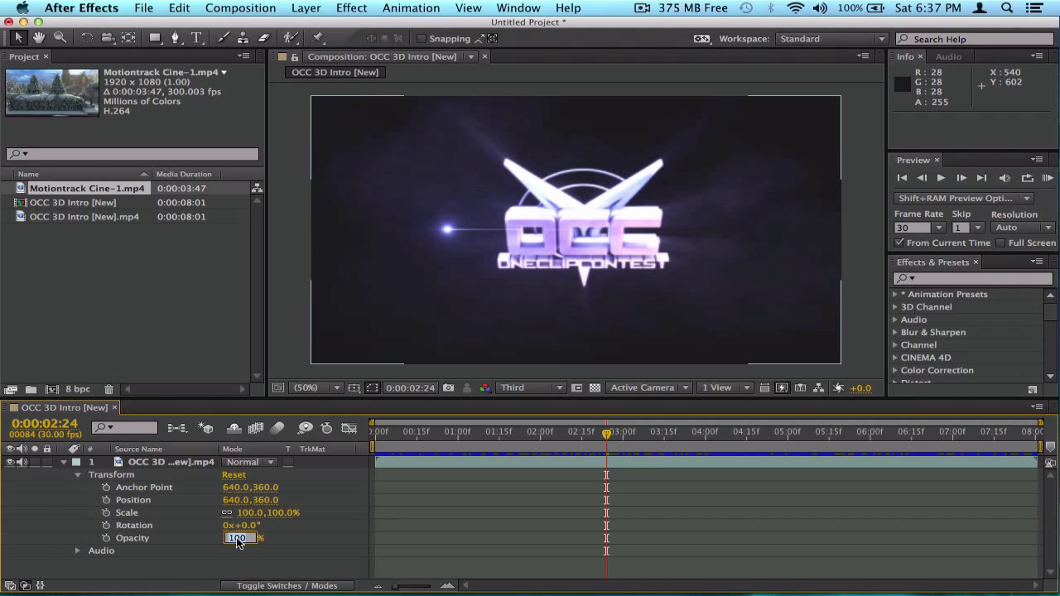
{"action": "type", "text": "90"}
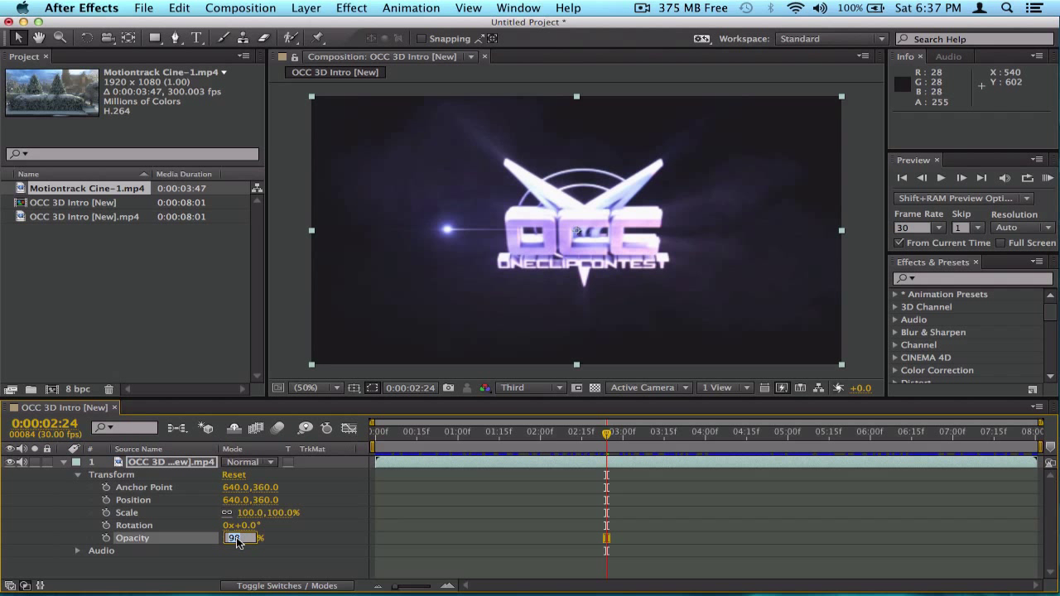
{"action": "key", "text": "Down"}
{"action": "key", "text": "Down"}
{"action": "key", "text": "Down"}
{"action": "key", "text": "Down"}
{"action": "key", "text": "Down"}
{"action": "key", "text": "Down"}
{"action": "key", "text": "Down"}
{"action": "key", "text": "Down"}
{"action": "key", "text": "Down"}
{"action": "key", "text": "Down"}
{"action": "key", "text": "Down"}
{"action": "key", "text": "Down"}
{"action": "key", "text": "Down"}
{"action": "key", "text": "Down"}
{"action": "key", "text": "Down"}
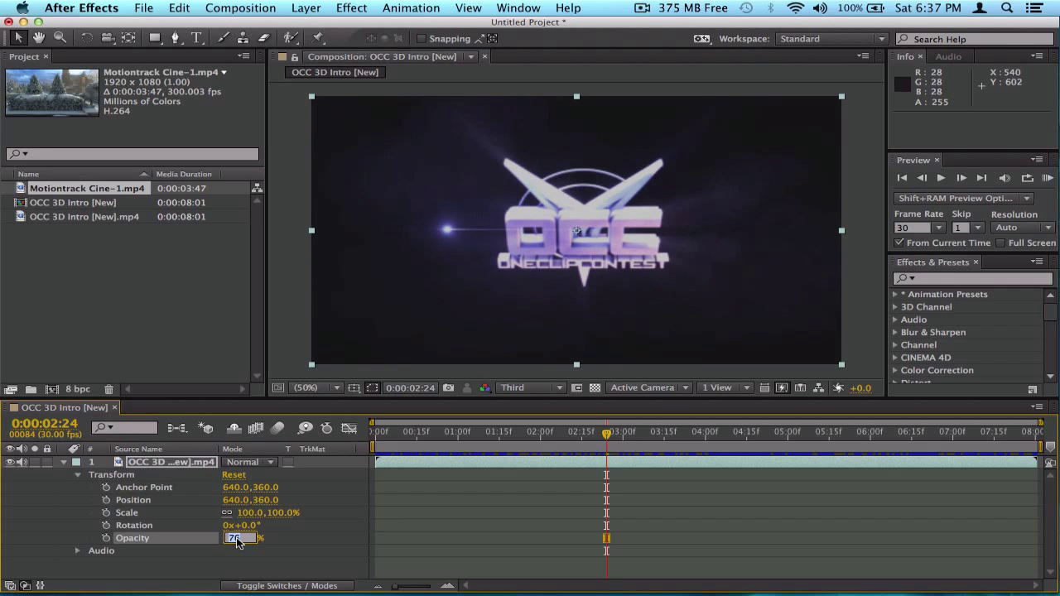
{"action": "key", "text": "Down"}
{"action": "key", "text": "Down"}
{"action": "key", "text": "Down"}
{"action": "key", "text": "Down"}
{"action": "key", "text": "Down"}
{"action": "key", "text": "Down"}
{"action": "key", "text": "Down"}
{"action": "key", "text": "Down"}
{"action": "key", "text": "Down"}
{"action": "key", "text": "Down"}
{"action": "key", "text": "Down"}
{"action": "key", "text": "Down"}
{"action": "key", "text": "Down"}
{"action": "key", "text": "Down"}
{"action": "key", "text": "Down"}
{"action": "key", "text": "Down"}
{"action": "key", "text": "Down"}
{"action": "key", "text": "Down"}
{"action": "key", "text": "Down"}
{"action": "key", "text": "Down"}
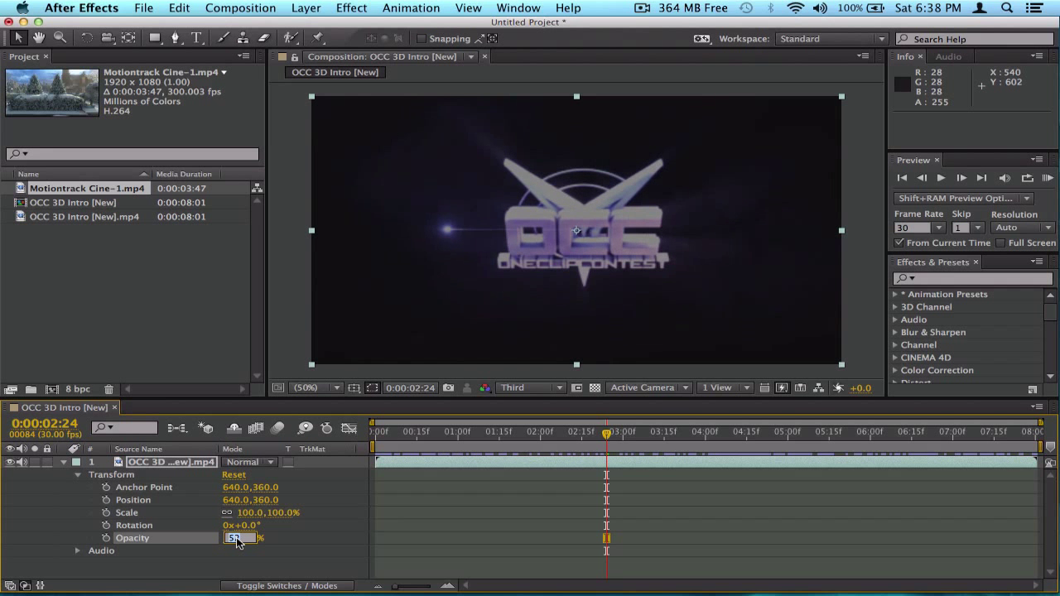
{"action": "key", "text": "Down"}
{"action": "key", "text": "Down"}
{"action": "key", "text": "Down"}
{"action": "key", "text": "Down"}
{"action": "key", "text": "Down"}
{"action": "key", "text": "Down"}
{"action": "key", "text": "Down"}
{"action": "key", "text": "Down"}
{"action": "key", "text": "Down"}
{"action": "key", "text": "Down"}
{"action": "key", "text": "Down"}
{"action": "key", "text": "Down"}
{"action": "key", "text": "Down"}
{"action": "key", "text": "Down"}
{"action": "key", "text": "Down"}
{"action": "key", "text": "Down"}
{"action": "key", "text": "Down"}
{"action": "key", "text": "Down"}
{"action": "key", "text": "Down"}
{"action": "key", "text": "Down"}
{"action": "key", "text": "Down"}
{"action": "key", "text": "Down"}
{"action": "key", "text": "Down"}
{"action": "key", "text": "Down"}
{"action": "key", "text": "Down"}
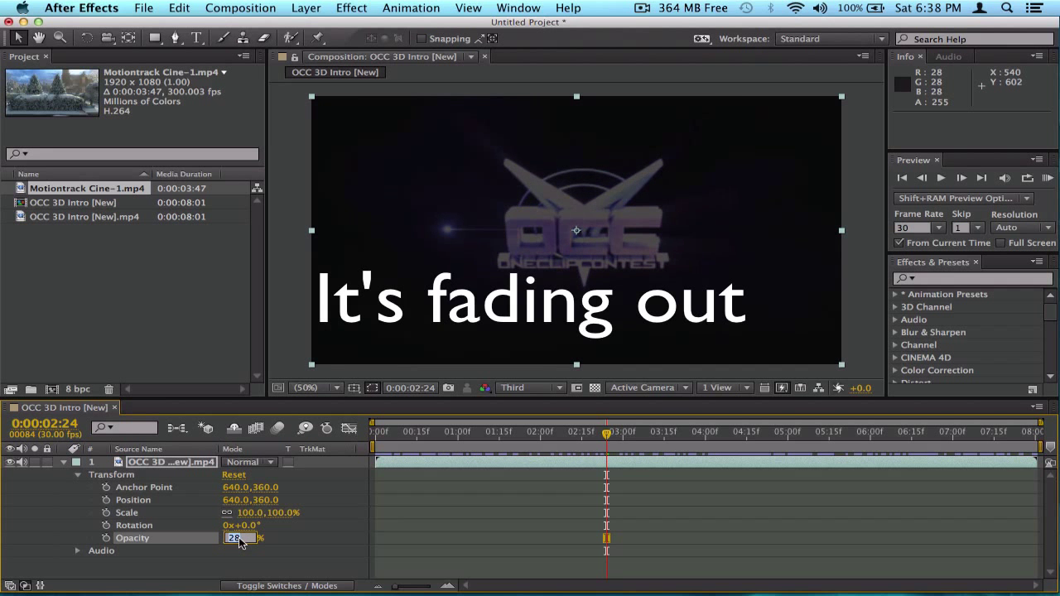
{"action": "key", "text": "Down"}
{"action": "key", "text": "Down"}
{"action": "key", "text": "Down"}
{"action": "key", "text": "Down"}
{"action": "key", "text": "Down"}
{"action": "key", "text": "Down"}
{"action": "key", "text": "Down"}
{"action": "key", "text": "Down"}
{"action": "key", "text": "Down"}
{"action": "key", "text": "Down"}
{"action": "key", "text": "Down"}
{"action": "key", "text": "Down"}
{"action": "key", "text": "Down"}
{"action": "key", "text": "Down"}
{"action": "key", "text": "Down"}
{"action": "key", "text": "Down"}
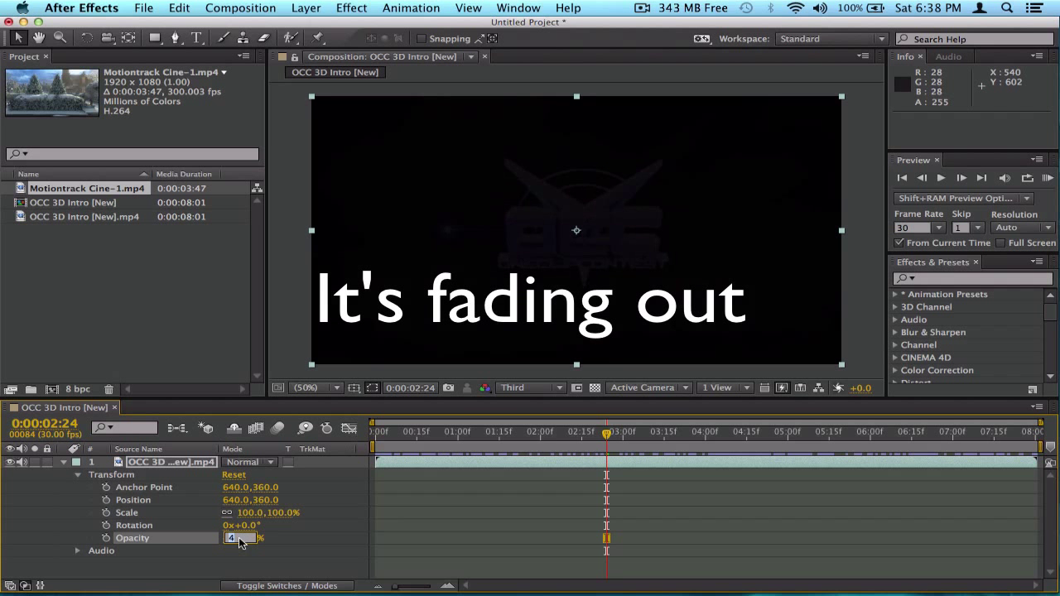
{"action": "left_click", "coordinate": [284, 549]}
{"action": "left_click", "coordinate": [132, 539]}
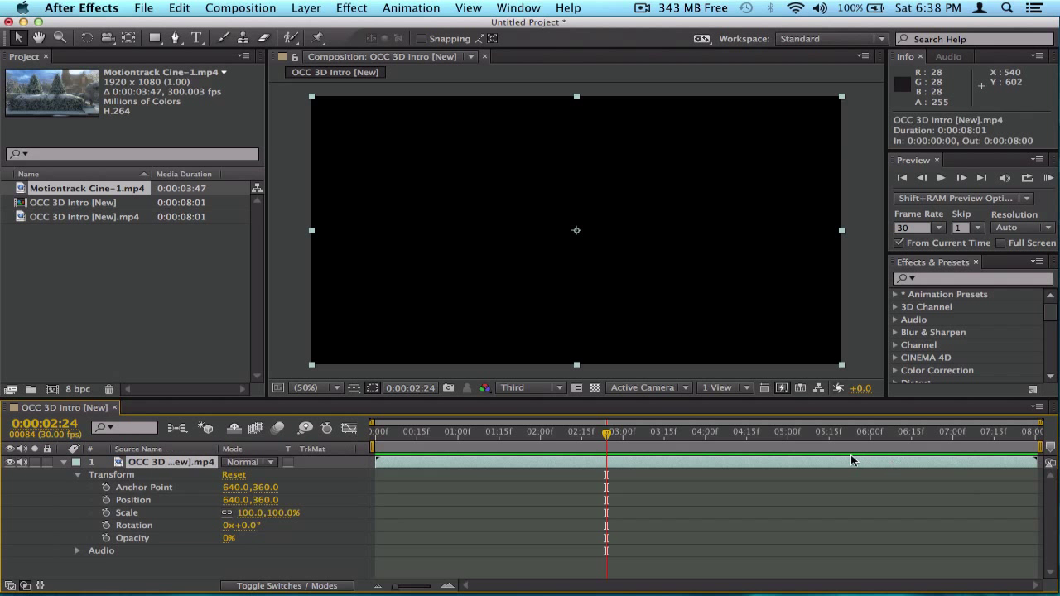
Bring the OCC intro layer back to full visibility with an Opacity of 100%
{"action": "left_click_drag", "start_coordinate": [815, 462], "coordinate": [793, 465]}
{"action": "left_click_drag", "start_coordinate": [228, 539], "coordinate": [316, 537]}
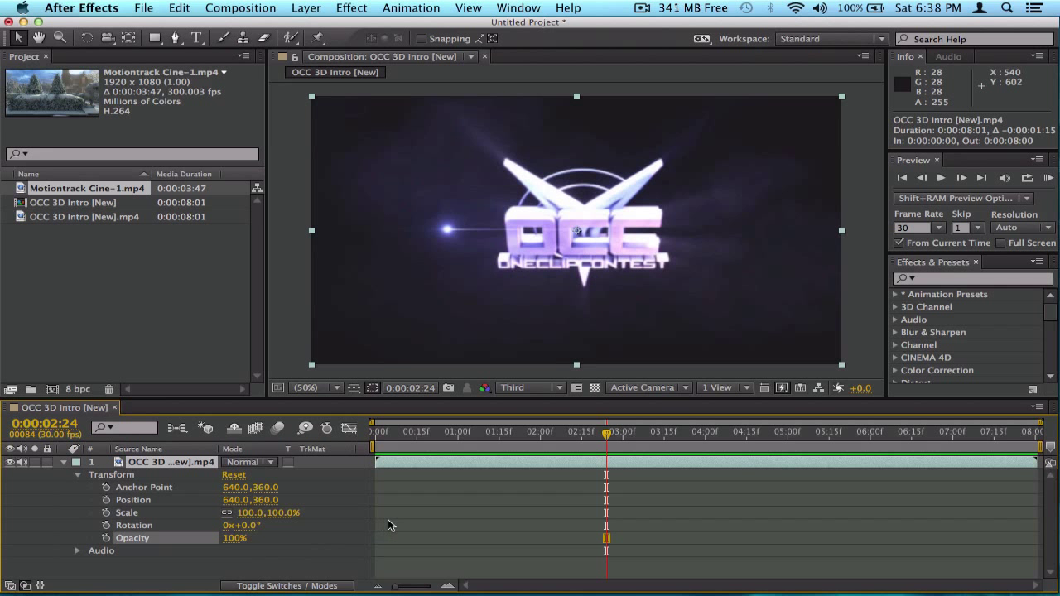
{"action": "left_click_drag", "start_coordinate": [234, 538], "coordinate": [162, 543]}
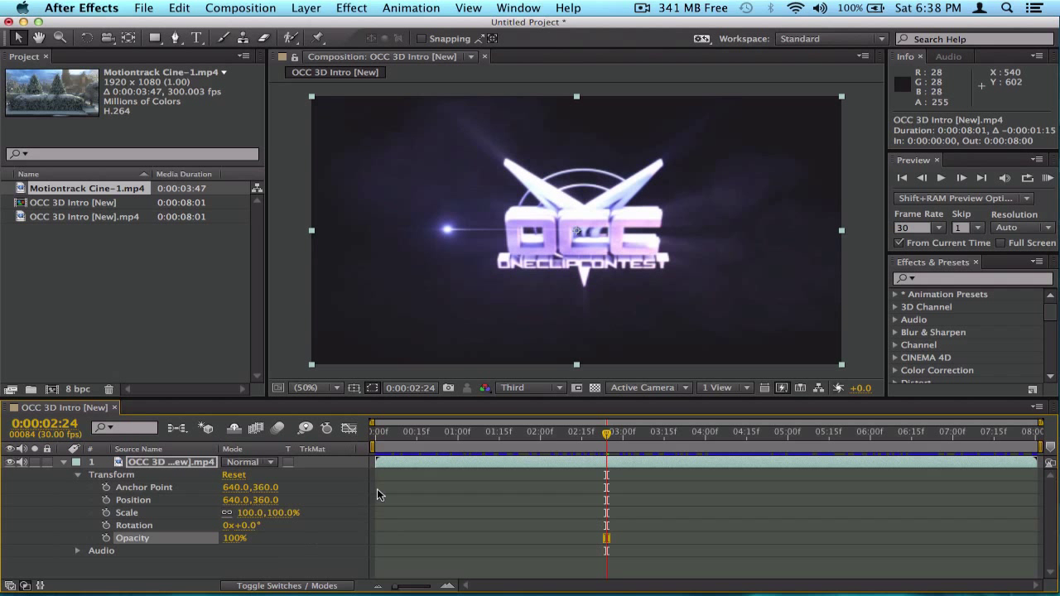
Scrub through the composition and park the current time at 0:00:03:11
{"action": "left_click_drag", "start_coordinate": [404, 431], "coordinate": [494, 431]}
{"action": "left_click_drag", "start_coordinate": [549, 452], "coordinate": [652, 447]}
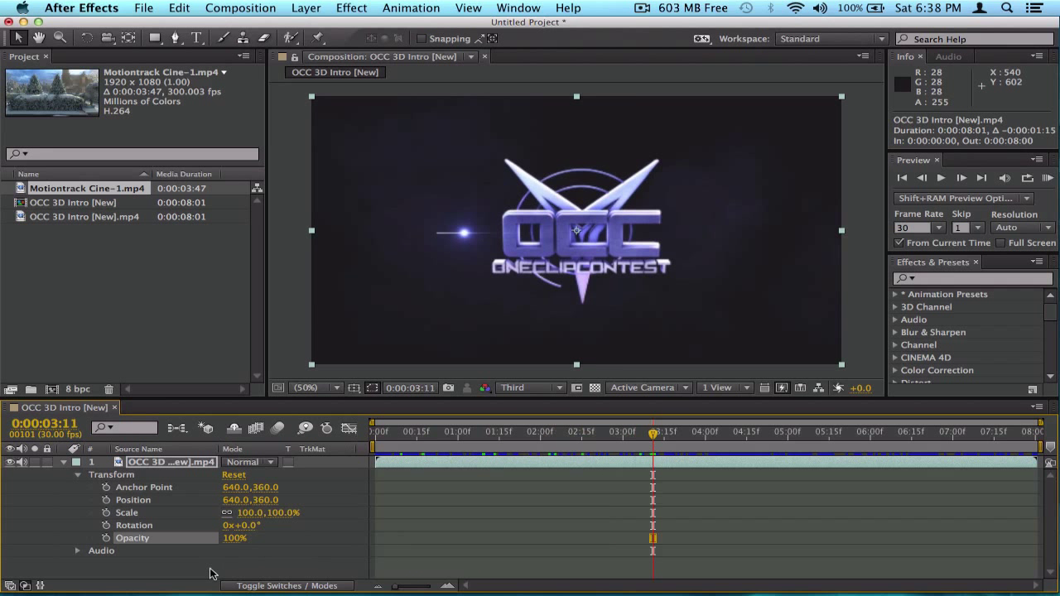
Lower the layer's Opacity to 97%, and undo that change
{"action": "left_click_drag", "start_coordinate": [216, 542], "coordinate": [238, 536]}
{"action": "key", "text": "F2"}
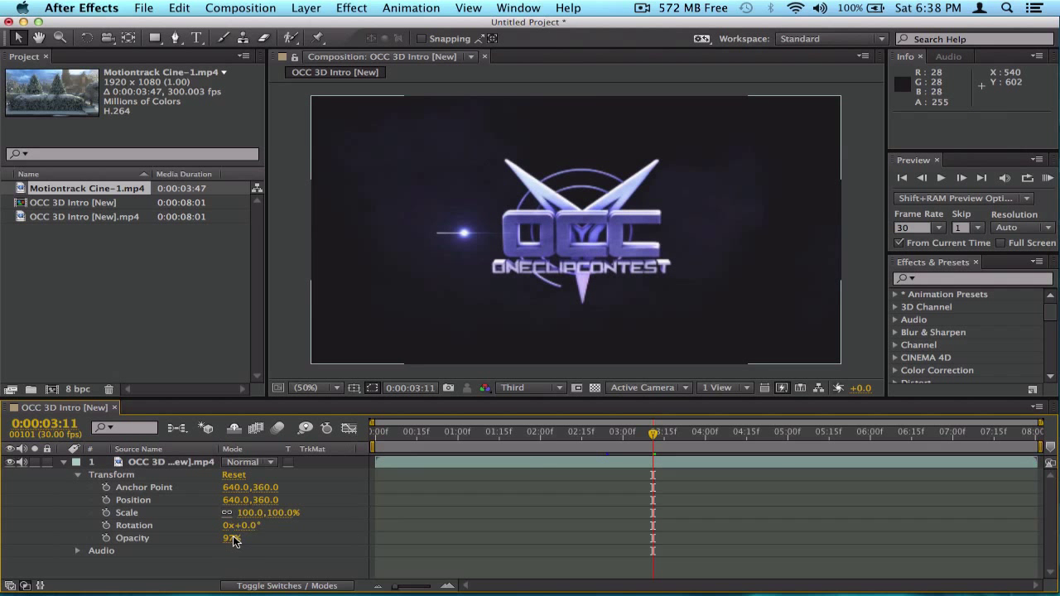
{"action": "key", "text": "super+z"}
Expand the OCC intro layer's Audio properties to show Audio Levels and Waveform
{"action": "left_click", "coordinate": [78, 551]}
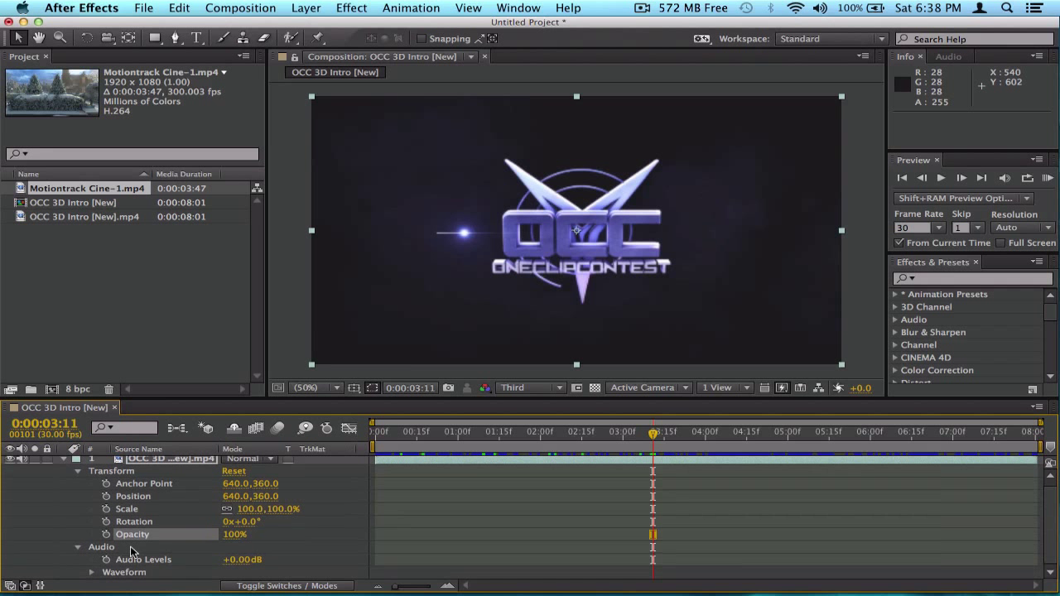
Show the OCC intro layer's audio waveform from the composition start and examine it at different timeline magnifications
{"action": "left_click_drag", "start_coordinate": [410, 432], "coordinate": [375, 432]}
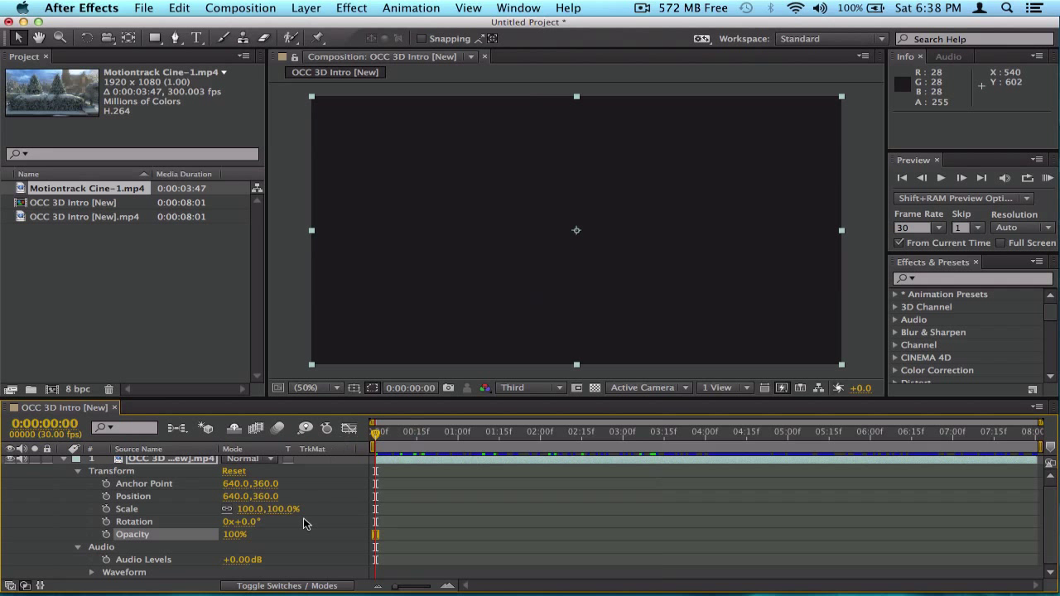
{"action": "left_click", "coordinate": [92, 572]}
{"action": "key", "text": "space"}
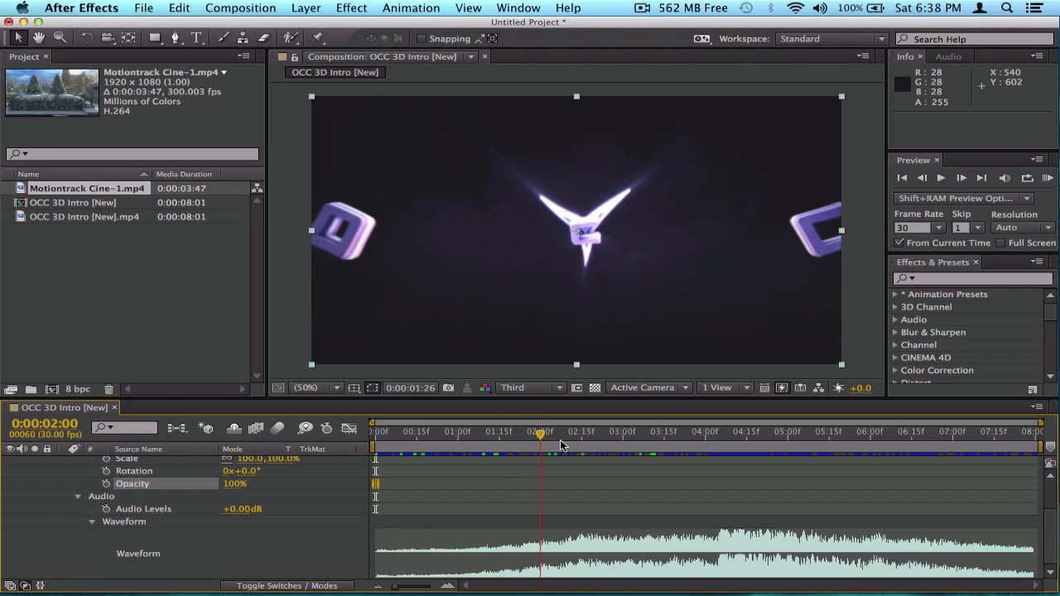
{"action": "scroll", "coordinate": [628, 511], "scroll_direction": "up", "scroll_amount": 3}
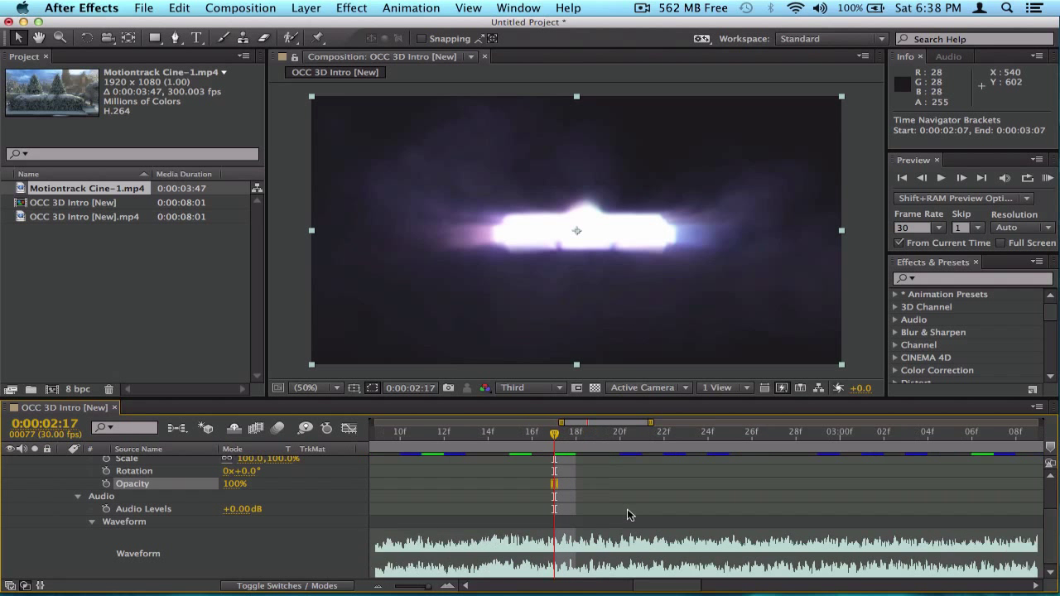
{"action": "left_click_drag", "start_coordinate": [436, 585], "coordinate": [398, 585]}
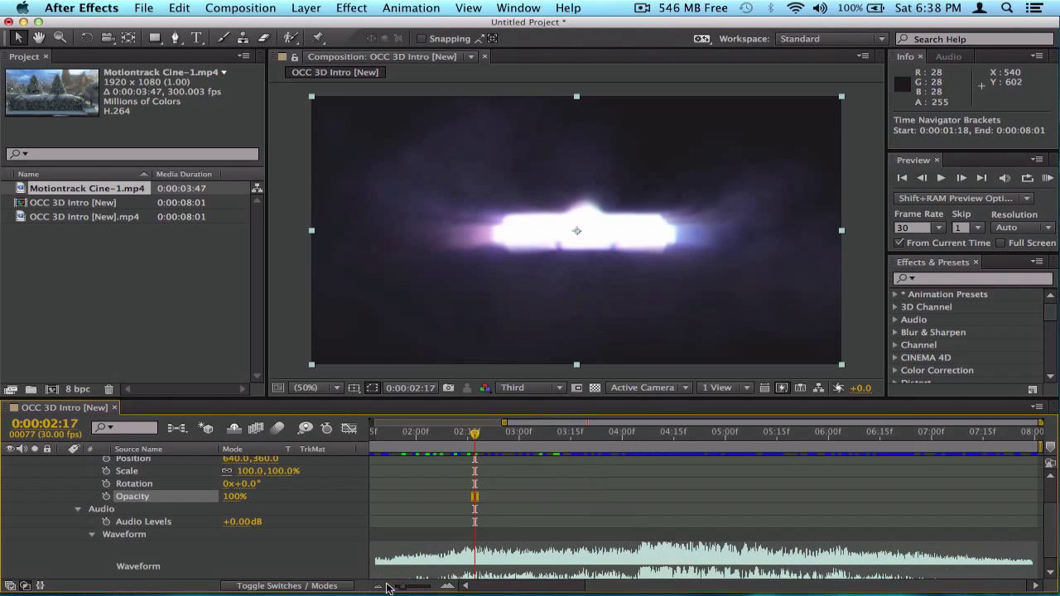
Preview the audio from 0:00:04:04 at the waveform's louder section, and move the current time back to 0:00:02:28
{"action": "left_click", "coordinate": [636, 435]}
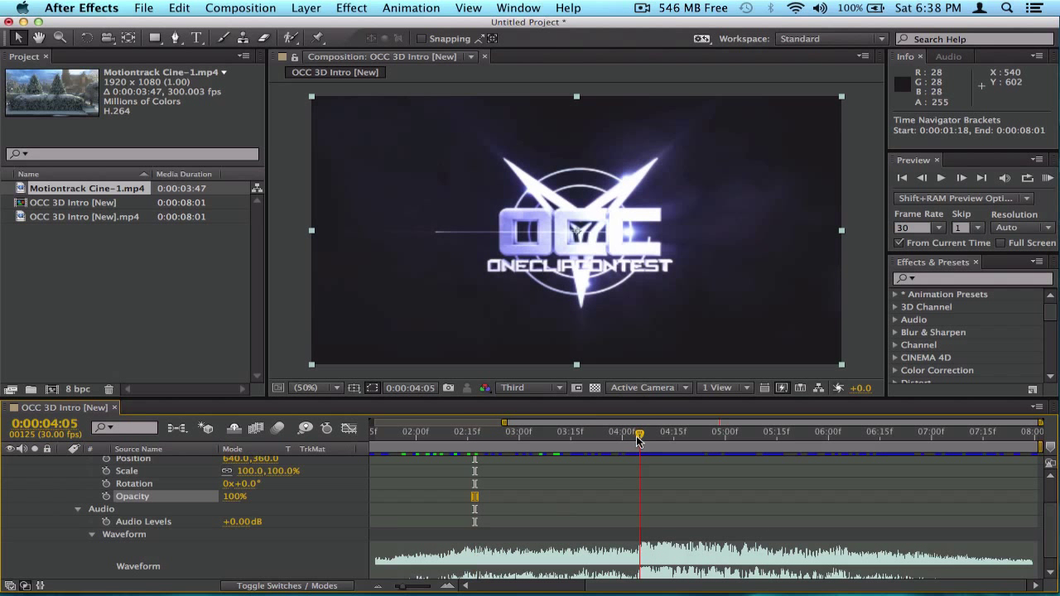
{"action": "key", "text": "super+x"}
{"action": "key", "text": "super+v"}
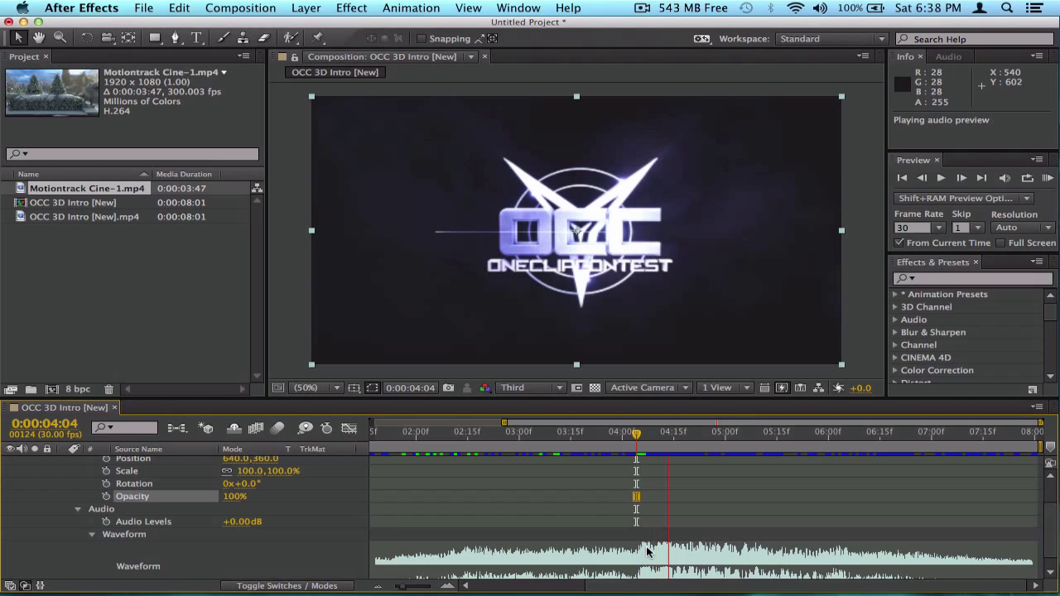
{"action": "left_click_drag", "start_coordinate": [636, 470], "coordinate": [502, 471]}
{"action": "key", "text": "KP_Decimal"}
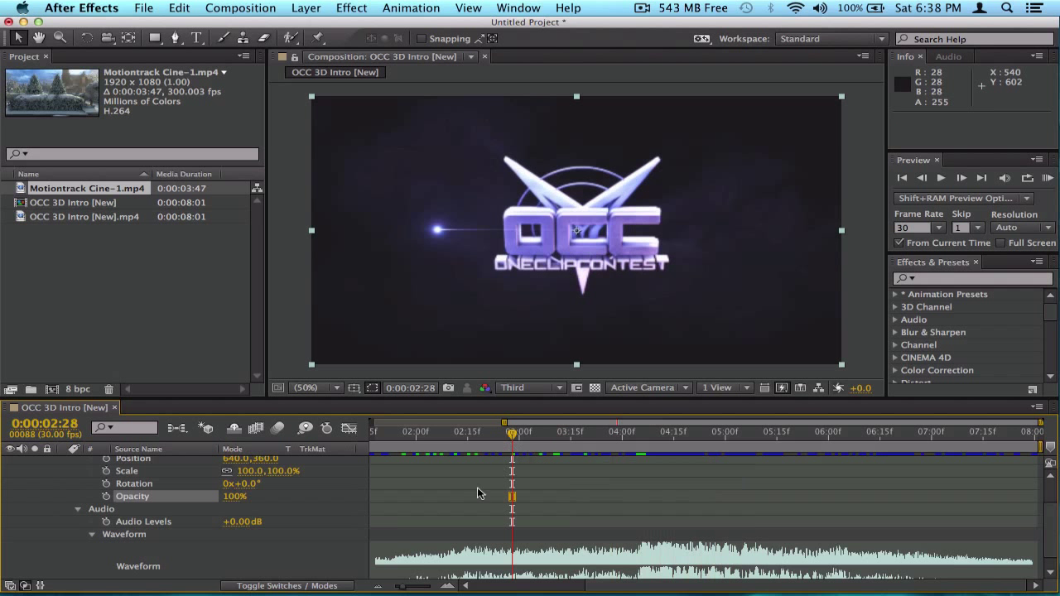
Collapse the waveform, lower the OCC layer's Audio Levels to -28 dB, and reset them to 0 dB
{"action": "left_click", "coordinate": [92, 535]}
{"action": "left_click_drag", "start_coordinate": [238, 561], "coordinate": [242, 561]}
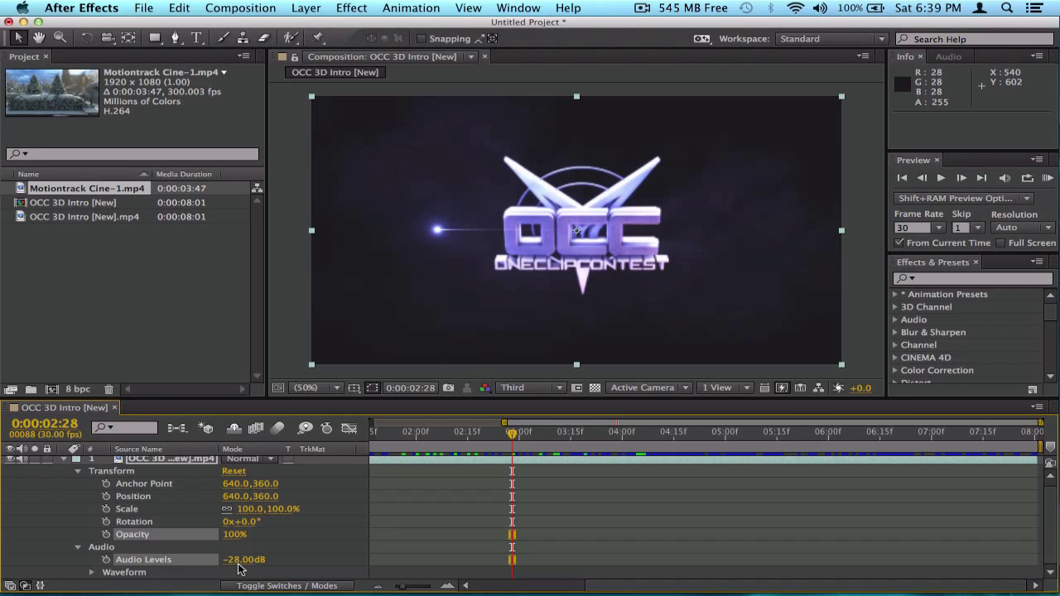
{"action": "left_click", "coordinate": [240, 561]}
{"action": "type", "text": "0"}
{"action": "key", "text": "Return"}
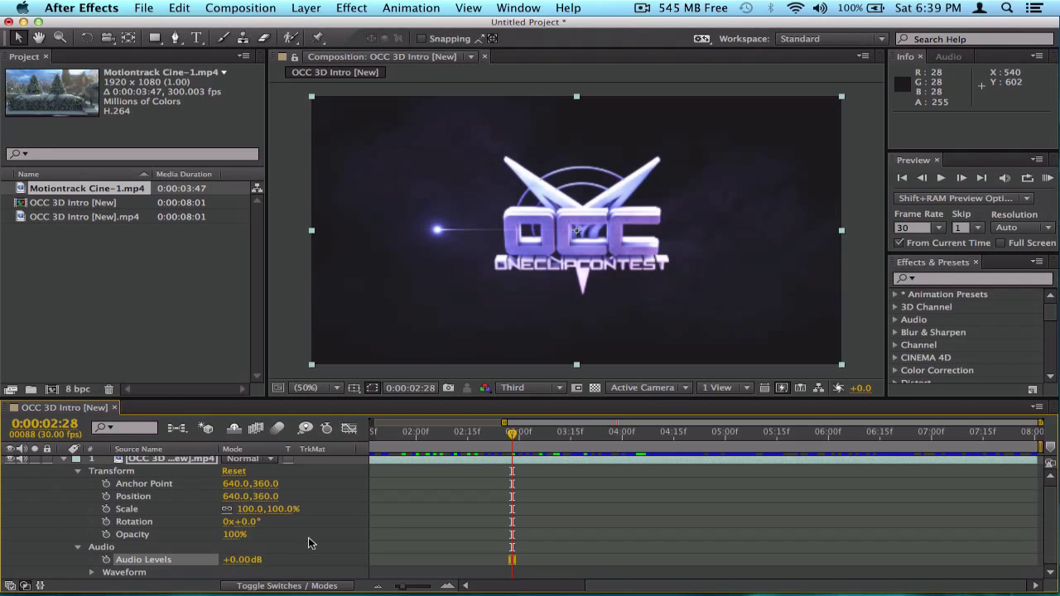
Raise the OCC intro layer's Audio Levels to +10 dB and preview the sound
{"action": "left_click", "coordinate": [236, 561]}
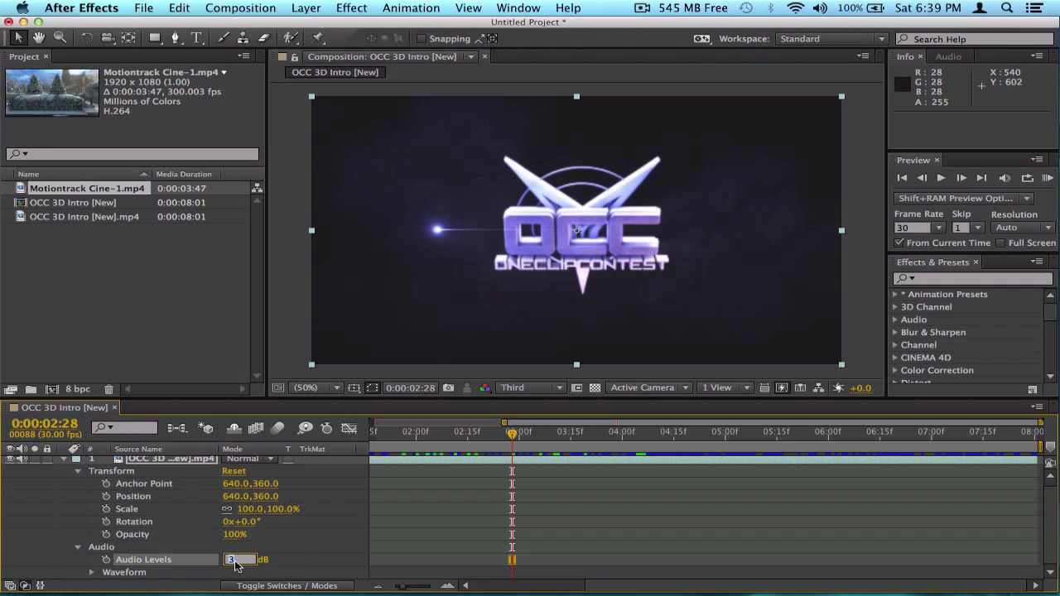
{"action": "type", "text": "10"}
{"action": "key", "text": "Return"}
{"action": "key", "text": "KP_Decimal"}
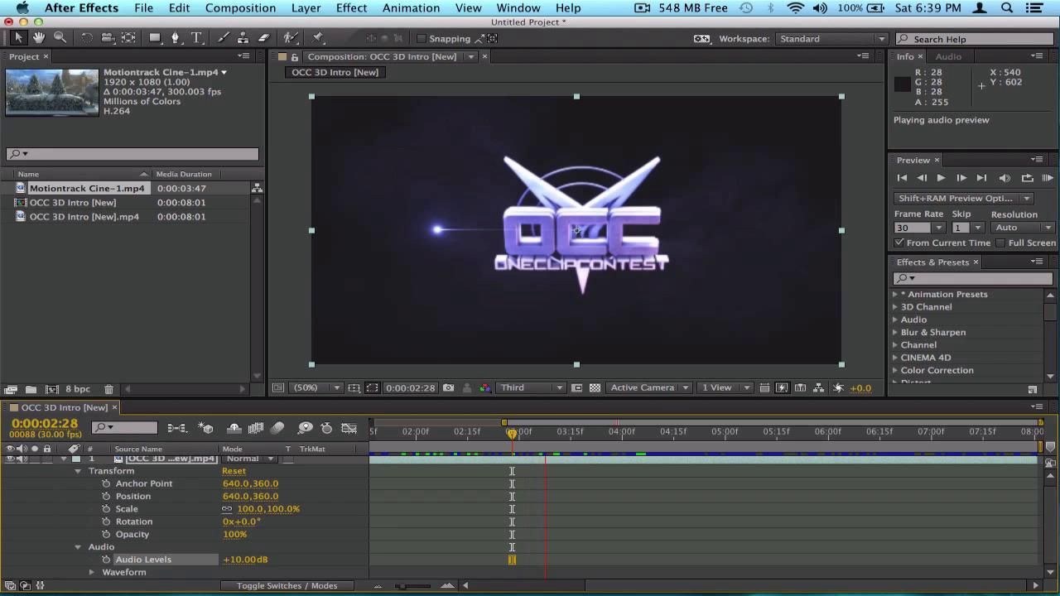
{"action": "left_click", "coordinate": [274, 560]}
Return the OCC intro layer's Audio Levels to 0 dB and preview the audio for comparison
{"action": "left_click", "coordinate": [245, 560]}
{"action": "type", "text": "0"}
{"action": "key", "text": "Return"}
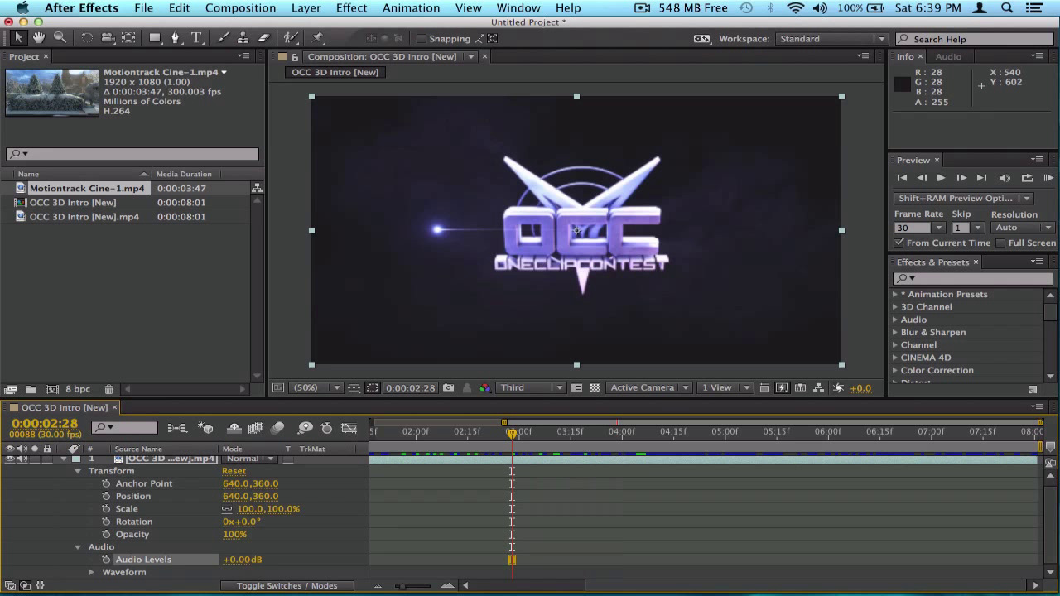
{"action": "key", "text": "KP_Decimal"}
Reduce the OCC intro layer's Audio Levels to -10 dB and listen to the audio preview
{"action": "left_click", "coordinate": [245, 560]}
{"action": "type", "text": "-10"}
{"action": "key", "text": "Return"}
{"action": "key", "text": "KP_Decimal"}
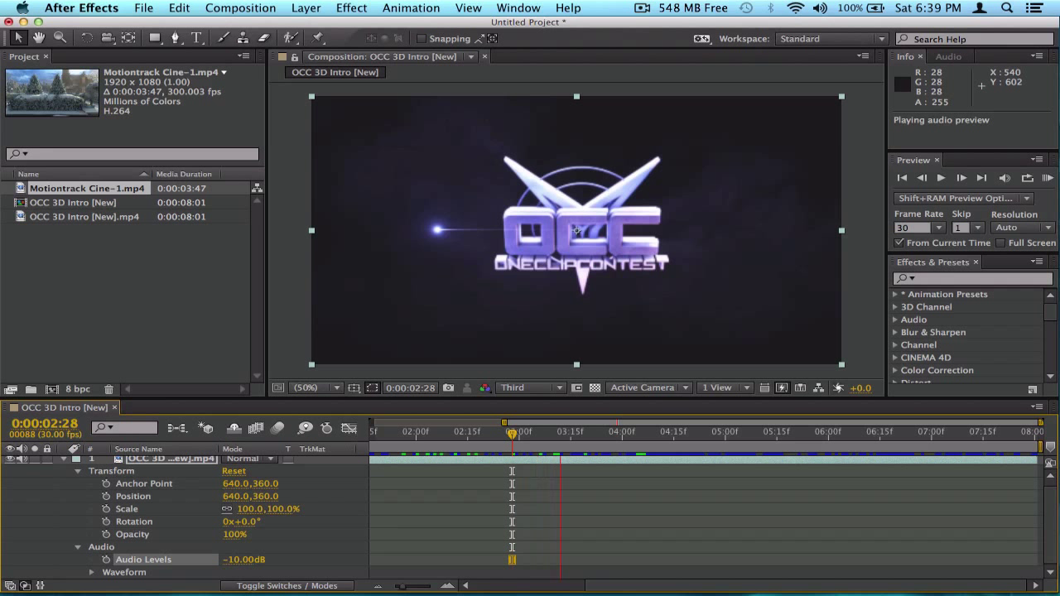
{"action": "left_click", "coordinate": [266, 563]}
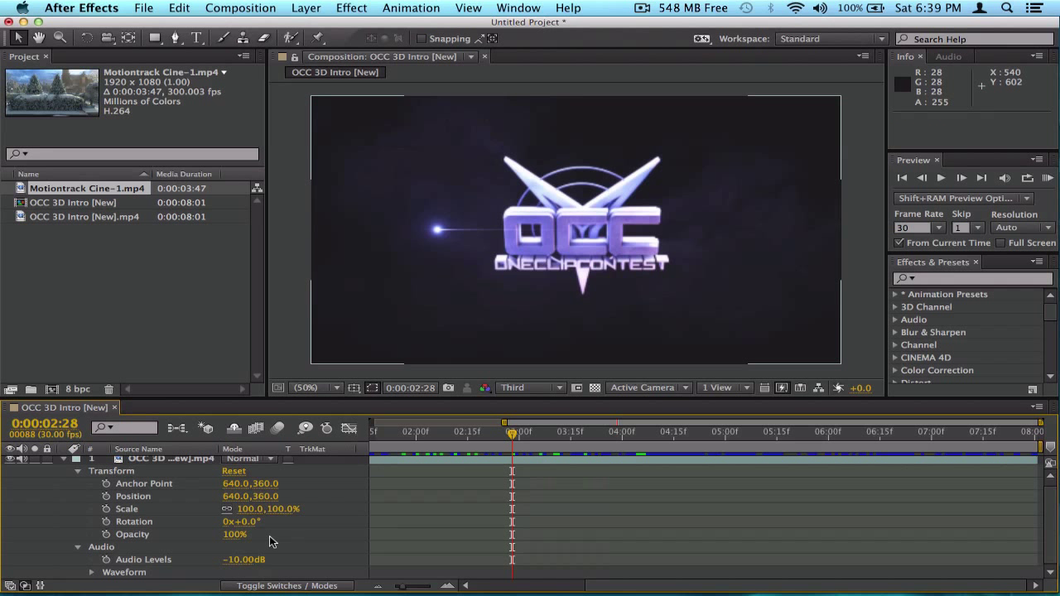
Lower the OCC intro layer's Audio Levels to -20 dB and preview the quieter sound
{"action": "left_click", "coordinate": [248, 559]}
{"action": "type", "text": "-20"}
{"action": "key", "text": "Return"}
{"action": "key", "text": "KP_Decimal"}
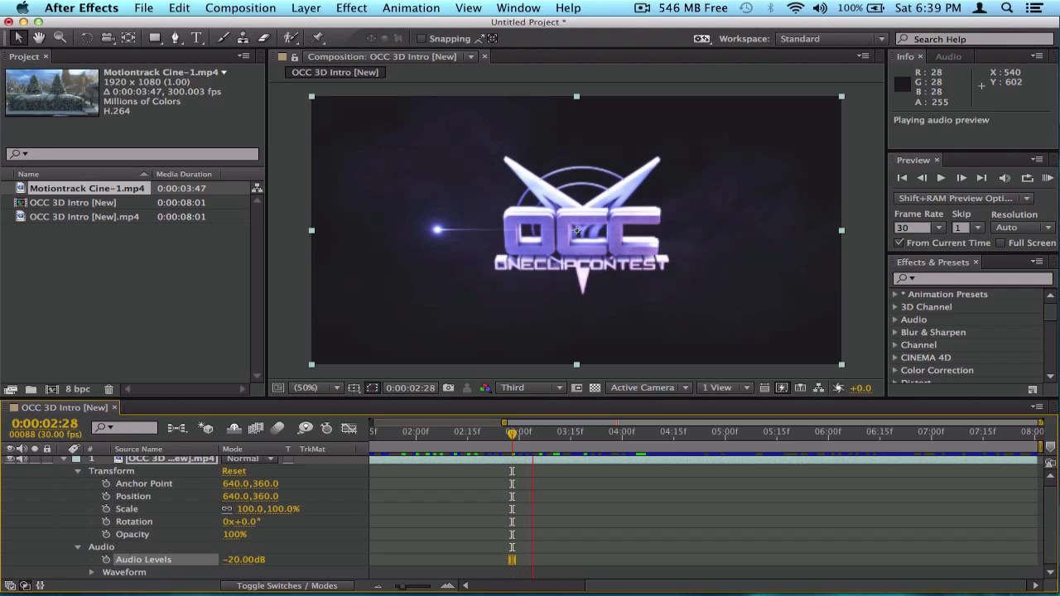
{"action": "left_click", "coordinate": [279, 555]}
Set the OCC intro layer's Audio Levels to -50 dB, preview the audio, and stop playback
{"action": "left_click", "coordinate": [245, 560]}
{"action": "type", "text": "-"}
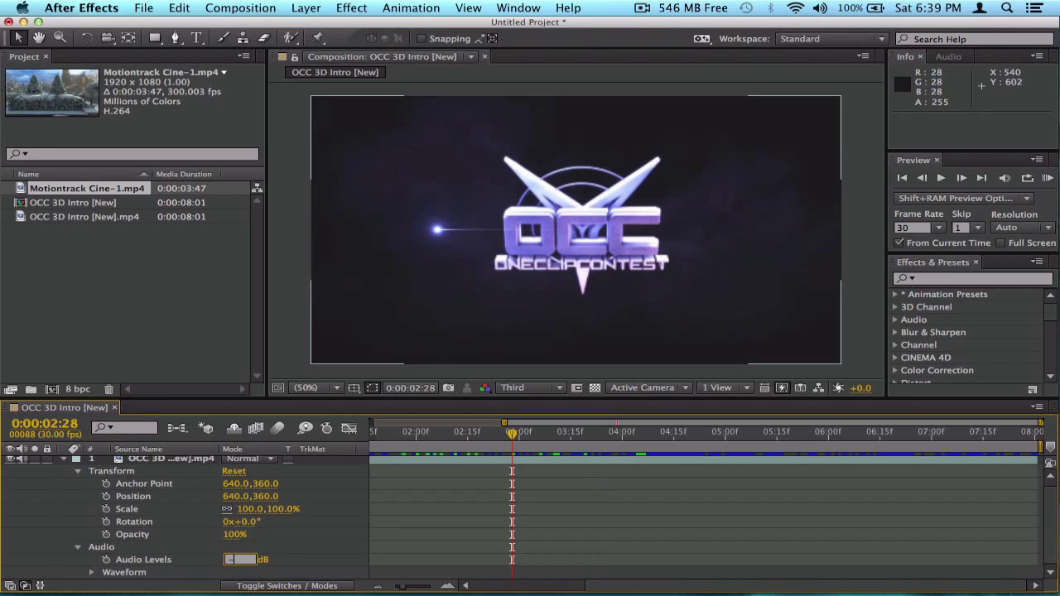
{"action": "type", "text": "50"}
{"action": "key", "text": "Return"}
{"action": "key", "text": "KP_Decimal"}
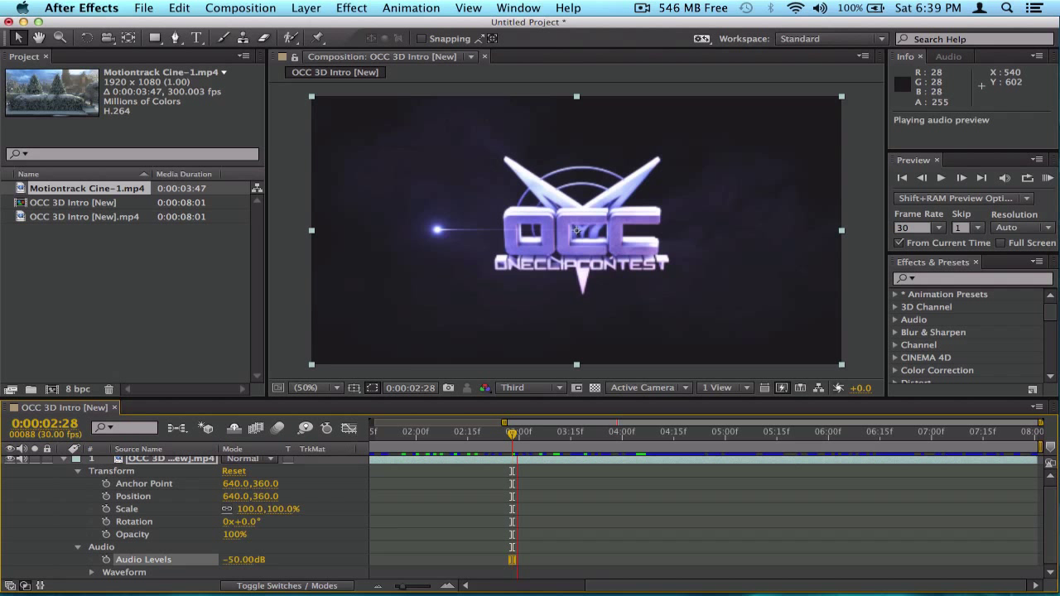
{"action": "left_click", "coordinate": [288, 557]}
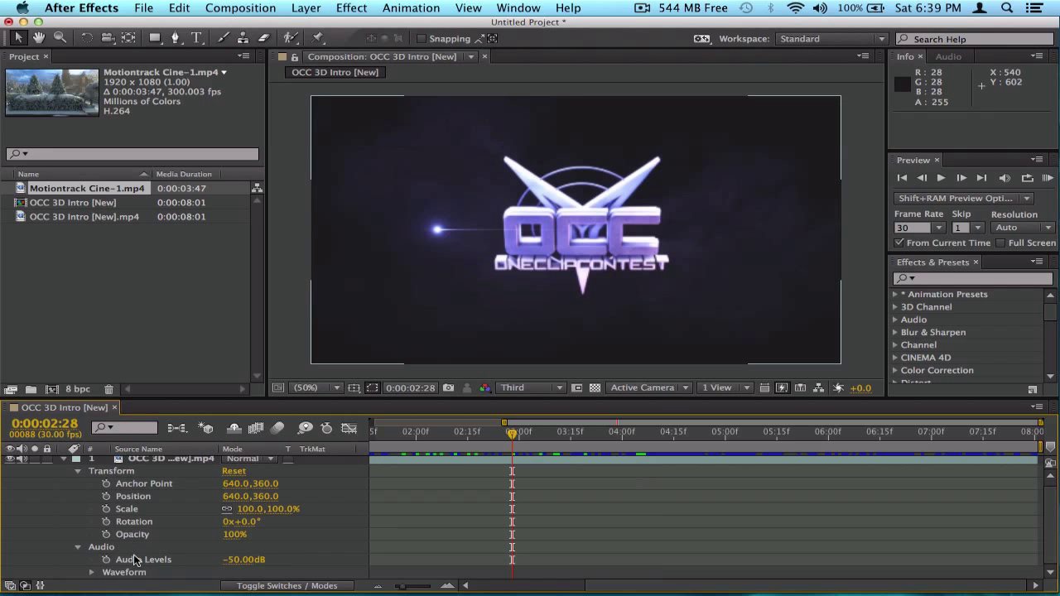
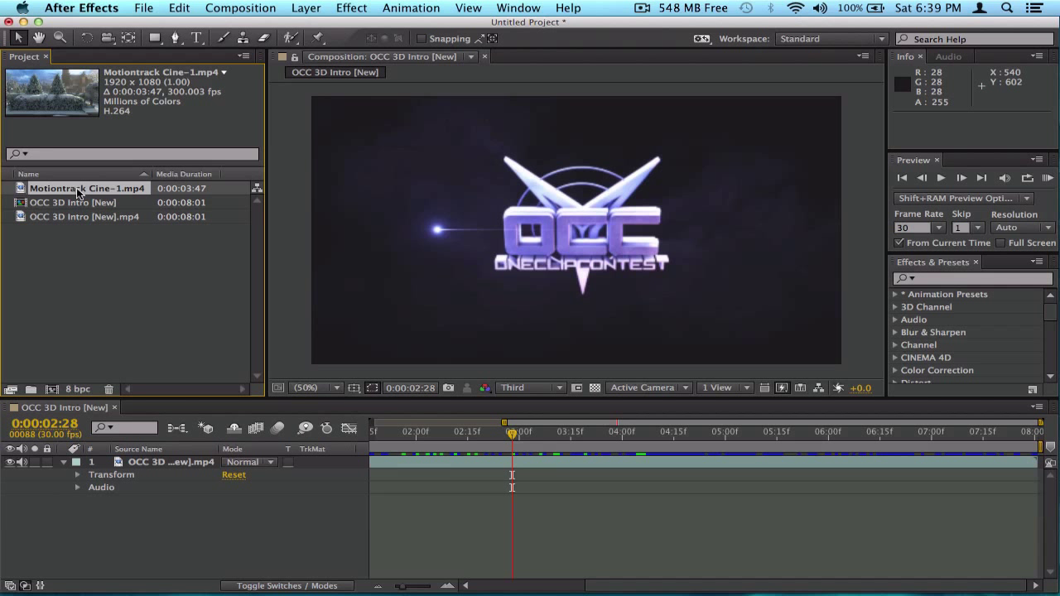
Add Motiontrack Cine-1.mp4 to the composition beneath the OCC intro layer and move the current time to 0:00:00:12
{"action": "left_click_drag", "start_coordinate": [79, 192], "coordinate": [159, 501]}
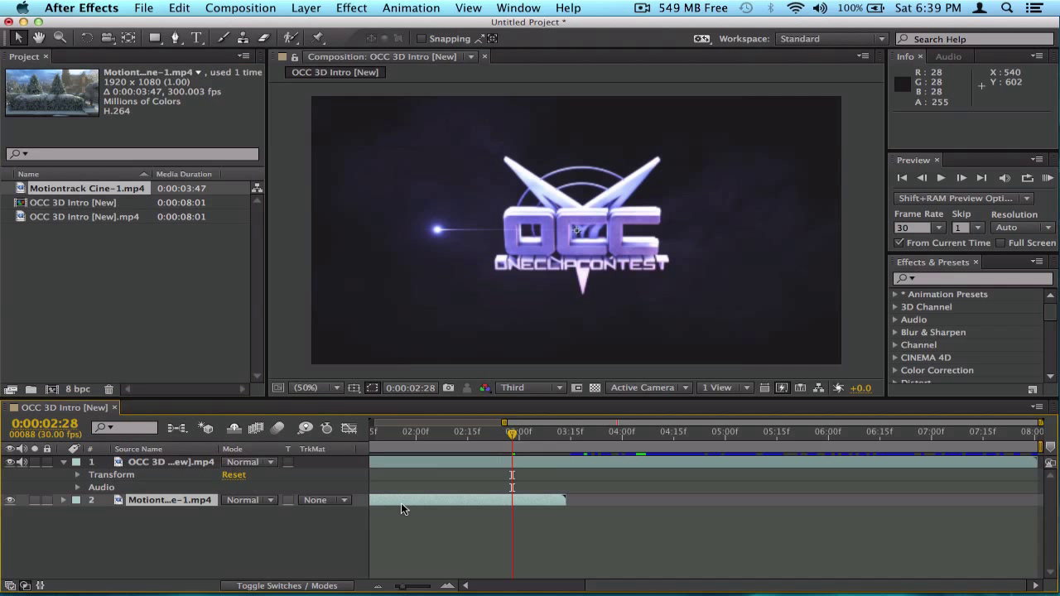
{"action": "left_click", "coordinate": [377, 431]}
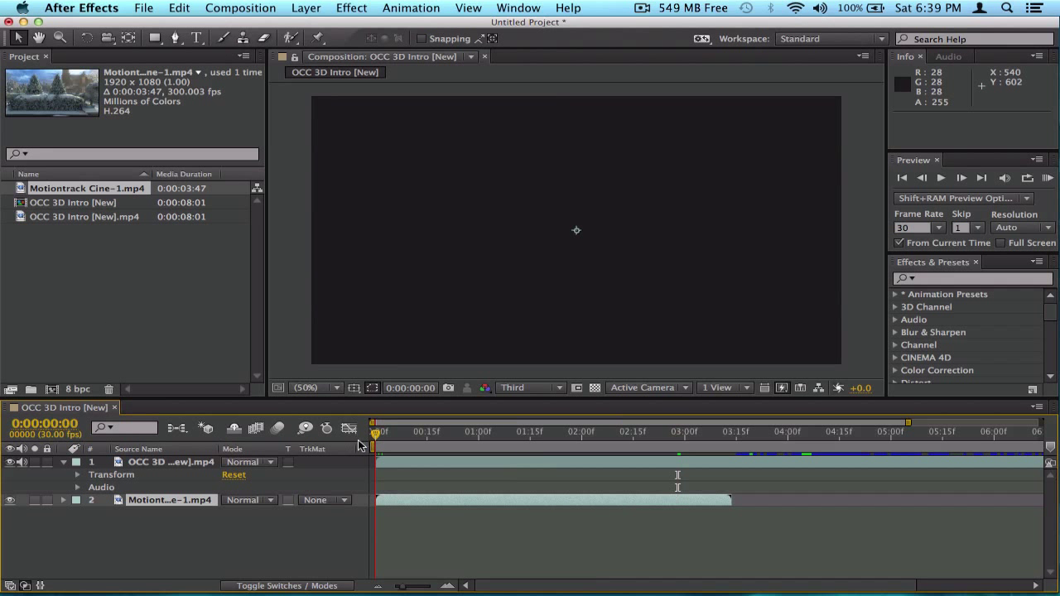
{"action": "left_click_drag", "start_coordinate": [377, 431], "coordinate": [418, 438]}
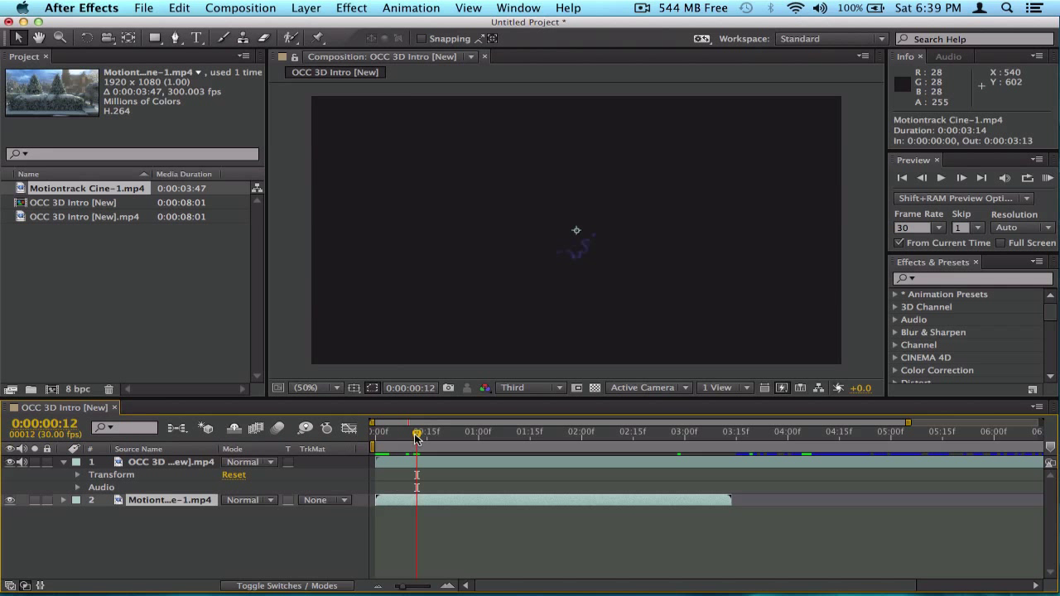
Reorder the layers so the OCC intro sits below the Motiontrack clip, and select the Motiontrack layer
{"action": "left_click", "coordinate": [406, 458]}
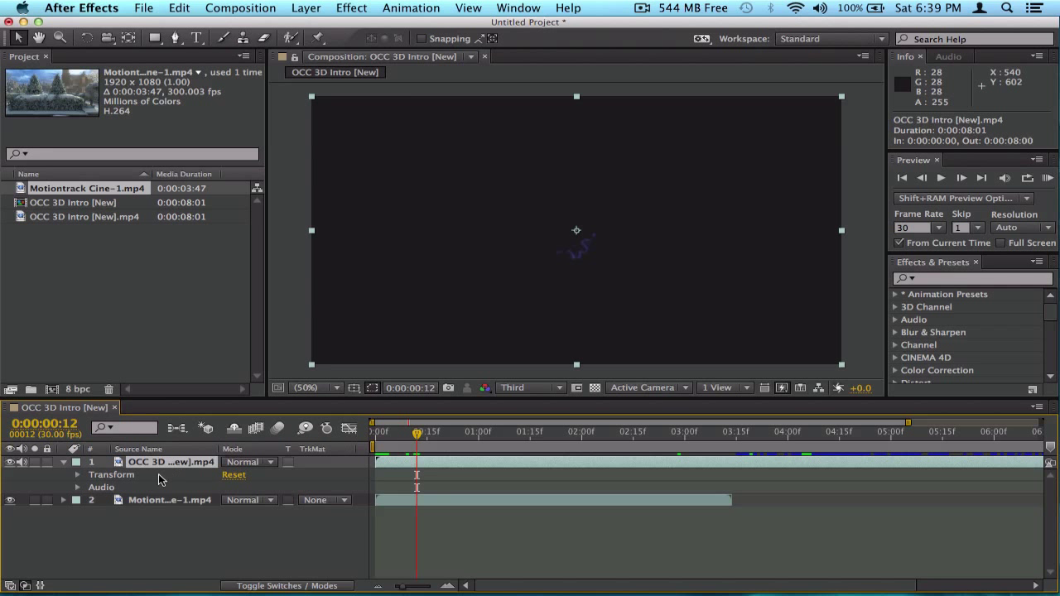
{"action": "left_click", "coordinate": [151, 499]}
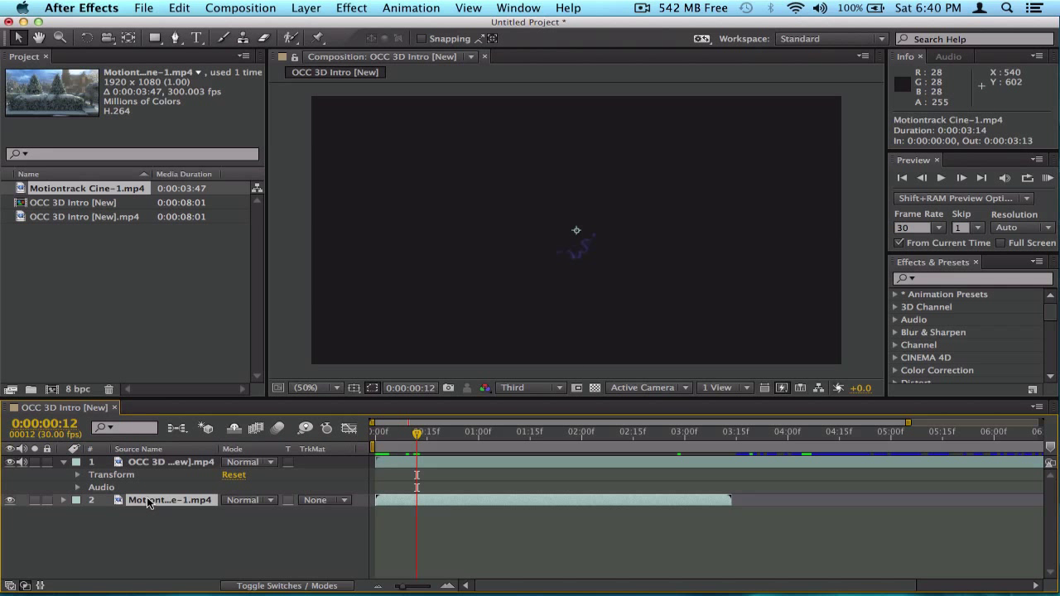
{"action": "left_click", "coordinate": [154, 464]}
{"action": "left_click_drag", "start_coordinate": [154, 464], "coordinate": [157, 510]}
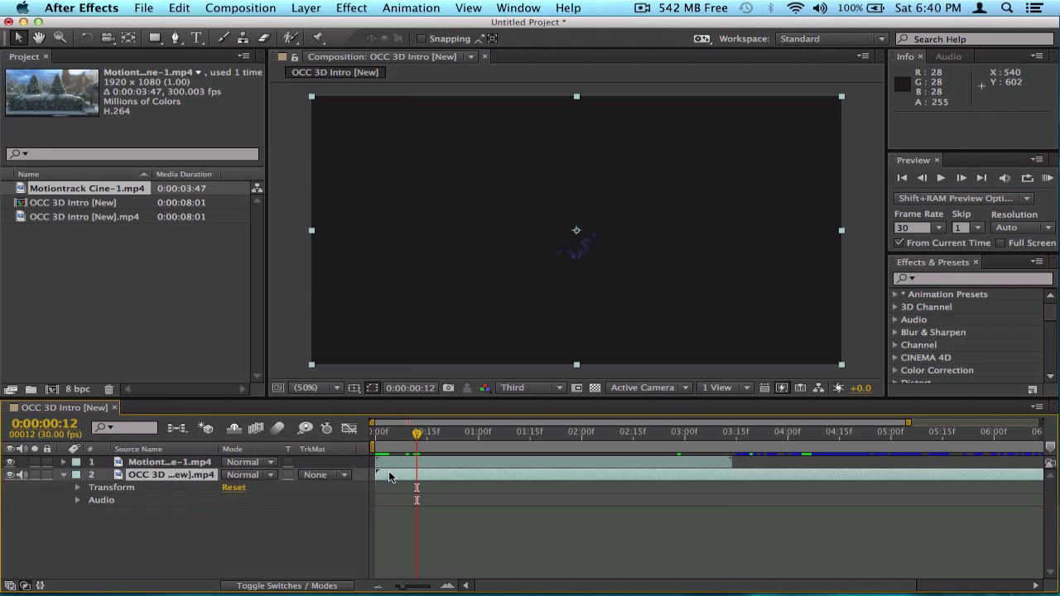
{"action": "left_click", "coordinate": [395, 462]}
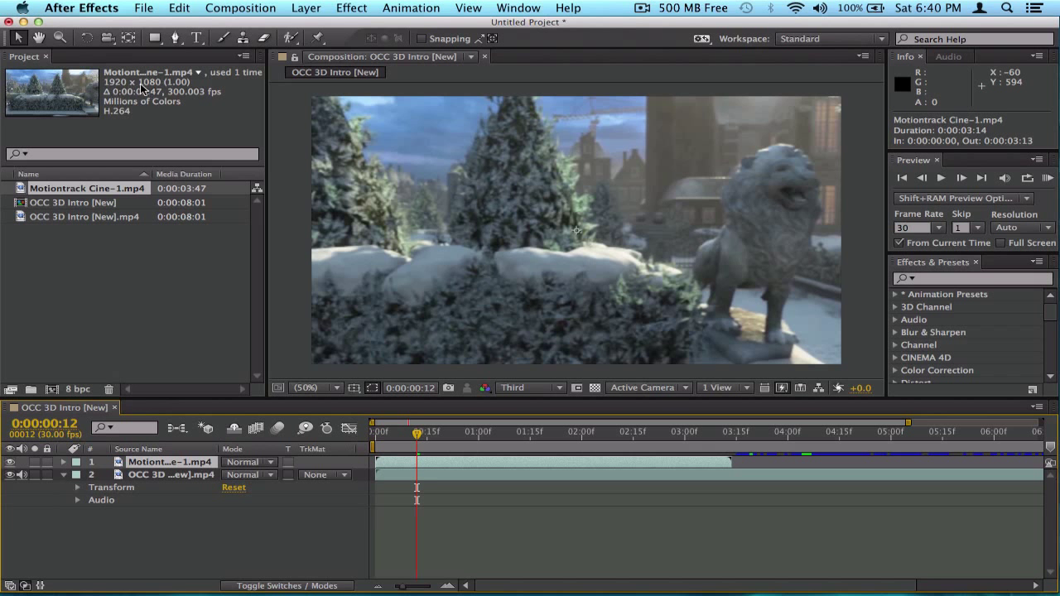
Check the composition's frame size in Composition Settings and close the dialog without changes
{"action": "right_click", "coordinate": [68, 408]}
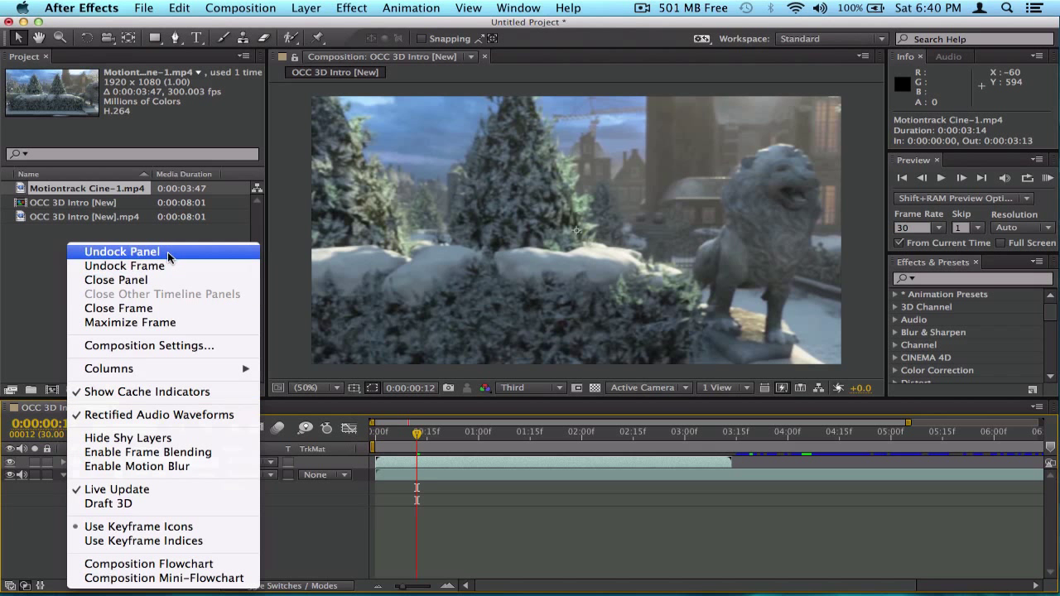
{"action": "left_click", "coordinate": [159, 345]}
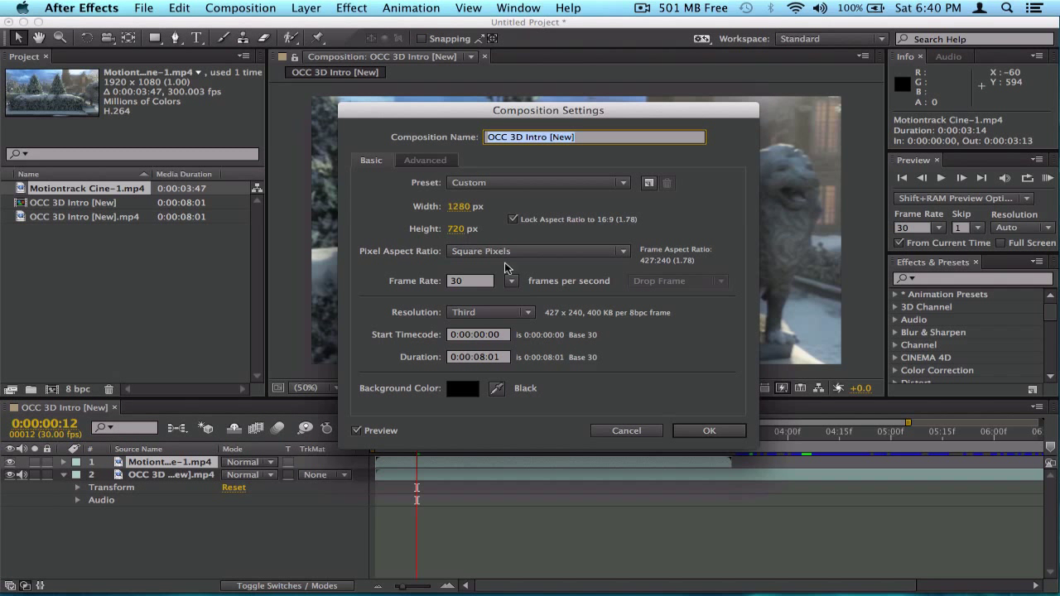
{"action": "left_click", "coordinate": [640, 429]}
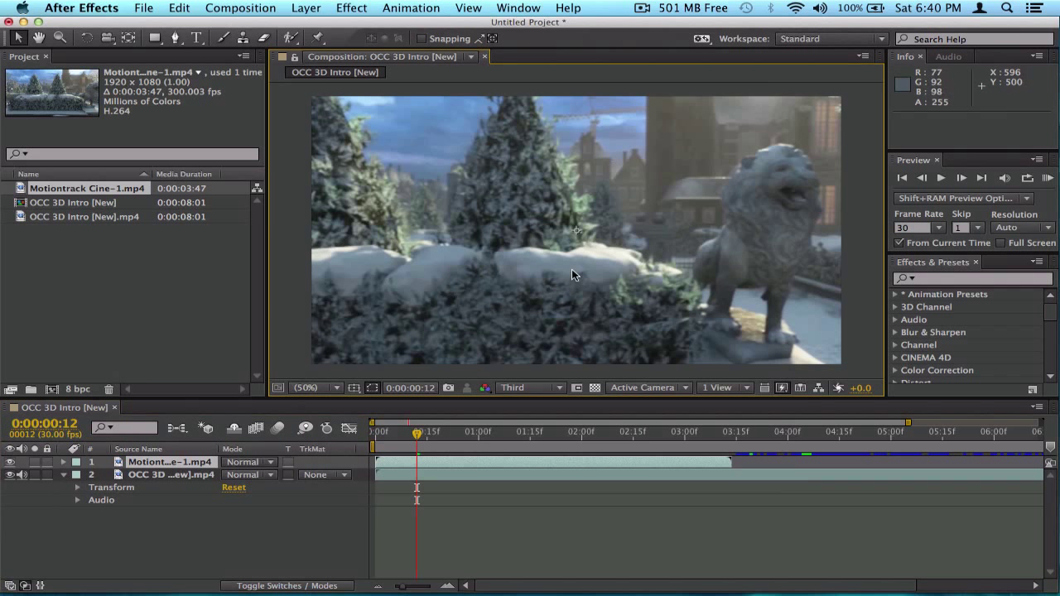
Expand the Motiontrack layer's Transform properties and set its Scale to 67% to fit the composition frame
{"action": "left_click", "coordinate": [64, 462]}
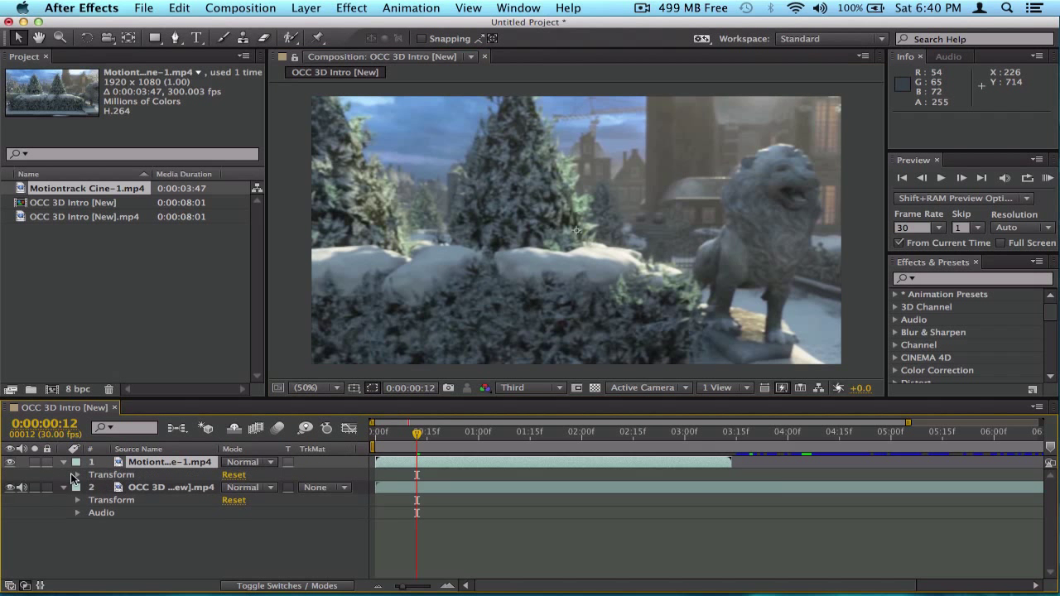
{"action": "left_click", "coordinate": [72, 473]}
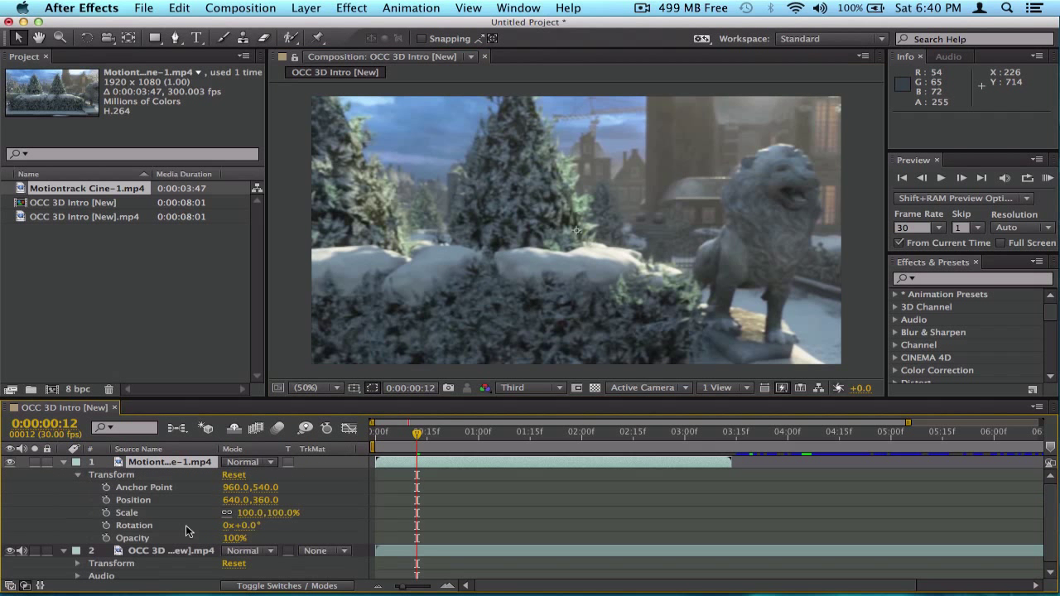
{"action": "left_click", "coordinate": [249, 513]}
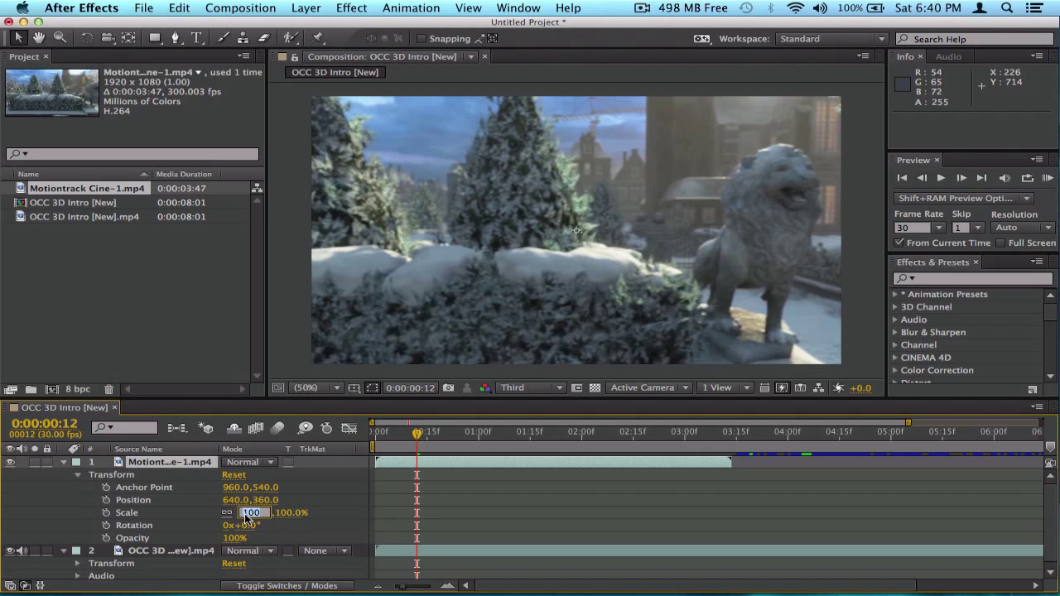
{"action": "type", "text": "67"}
{"action": "key", "text": "Return"}
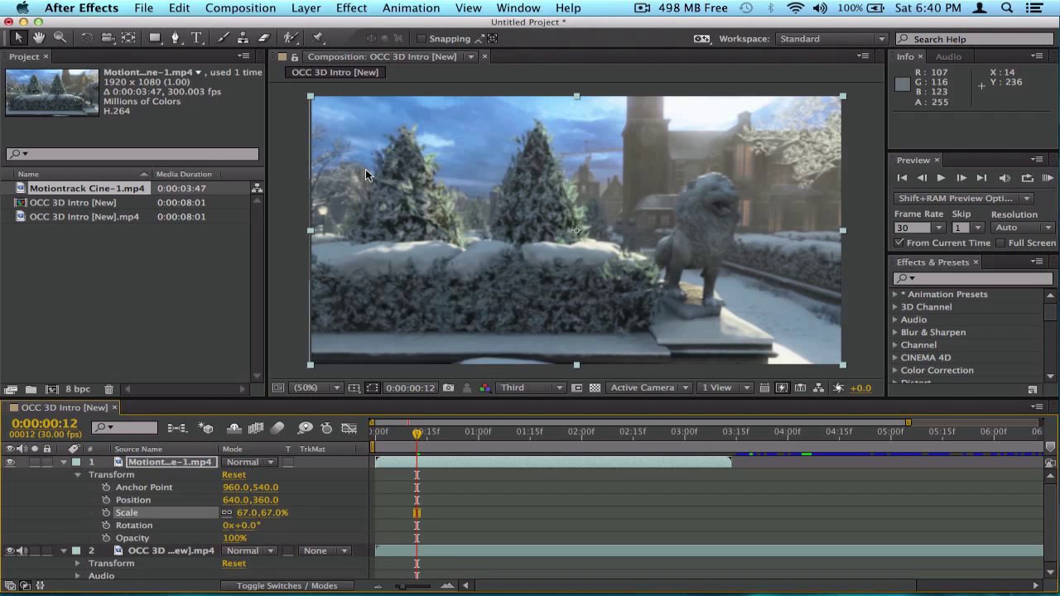
Try a Scale of 66.5% on the Motiontrack layer and deselect it to check its fit against the composition frame
{"action": "left_click", "coordinate": [190, 298]}
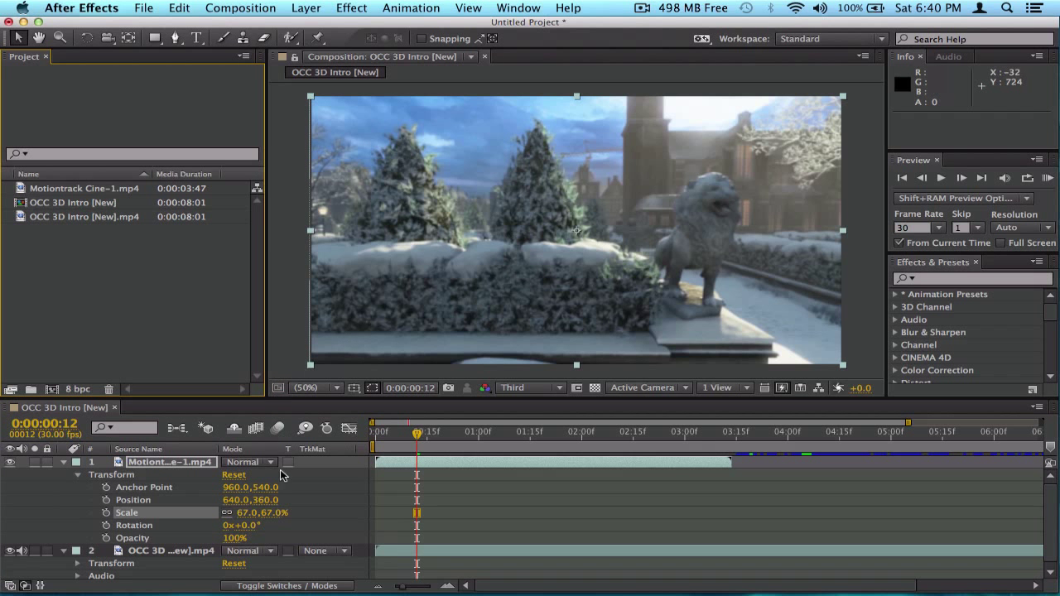
{"action": "left_click_drag", "start_coordinate": [253, 514], "coordinate": [245, 515]}
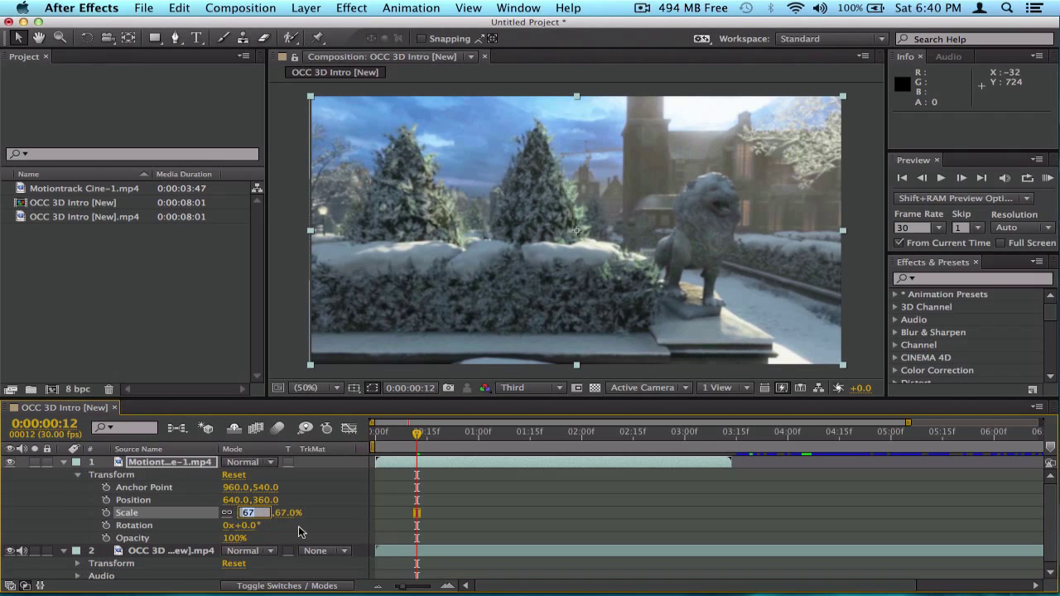
{"action": "type", "text": "66.5"}
{"action": "key", "text": "Return"}
{"action": "left_click", "coordinate": [298, 525]}
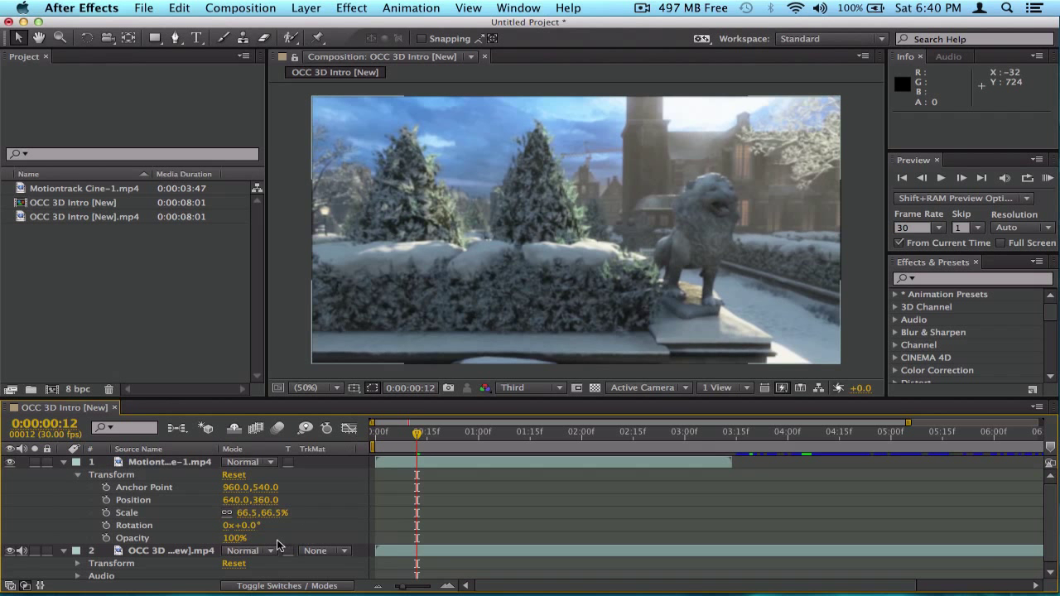
{"action": "left_click", "coordinate": [216, 339]}
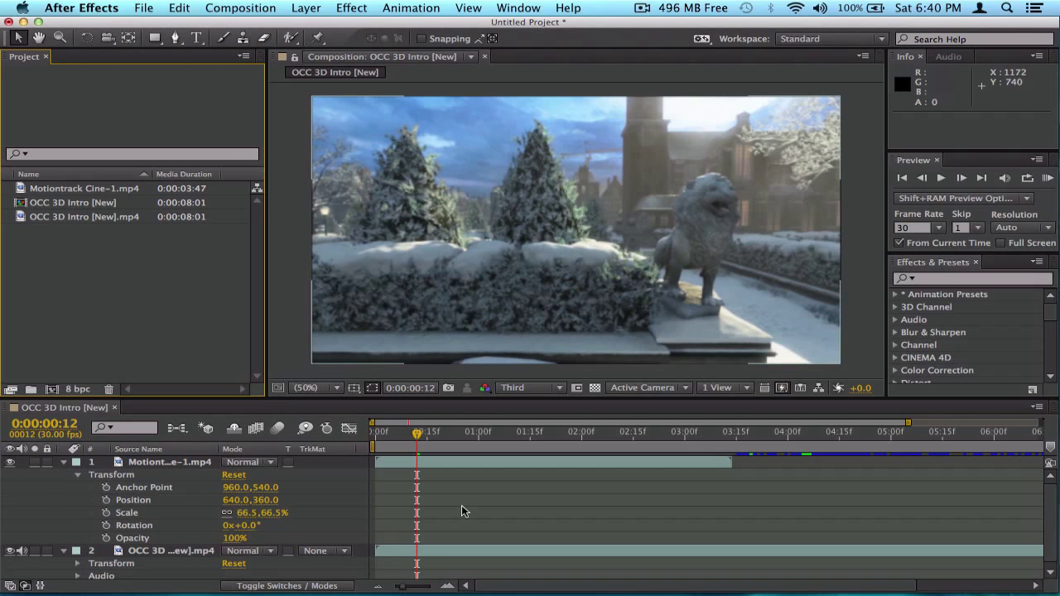
Set the Motiontrack layer's Scale to 67%, then collapse its properties and deselect the layer
{"action": "left_click", "coordinate": [248, 513]}
{"action": "type", "text": "6"}
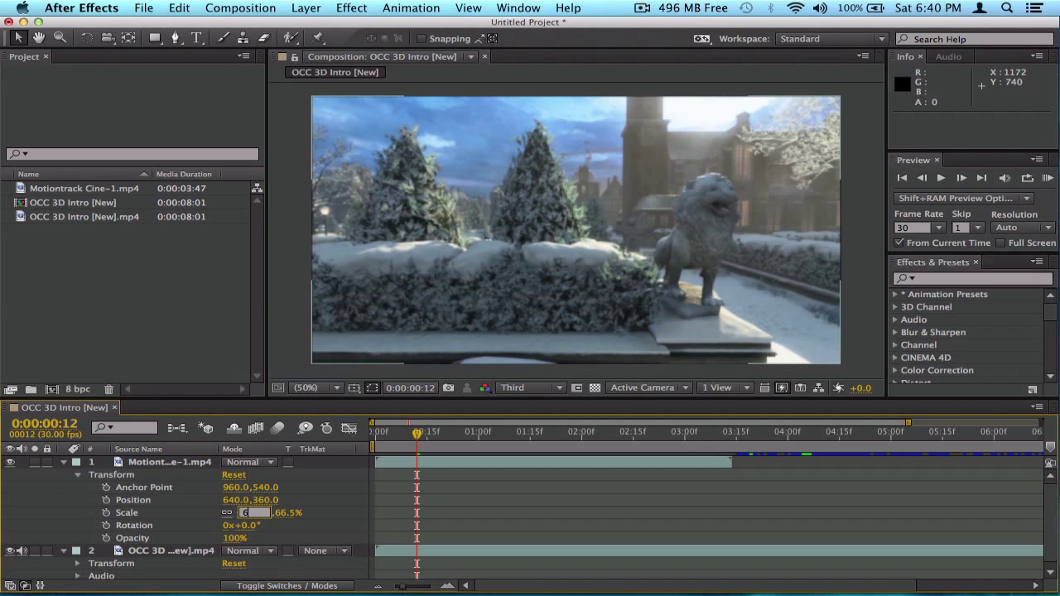
{"action": "type", "text": "7"}
{"action": "key", "text": "Return"}
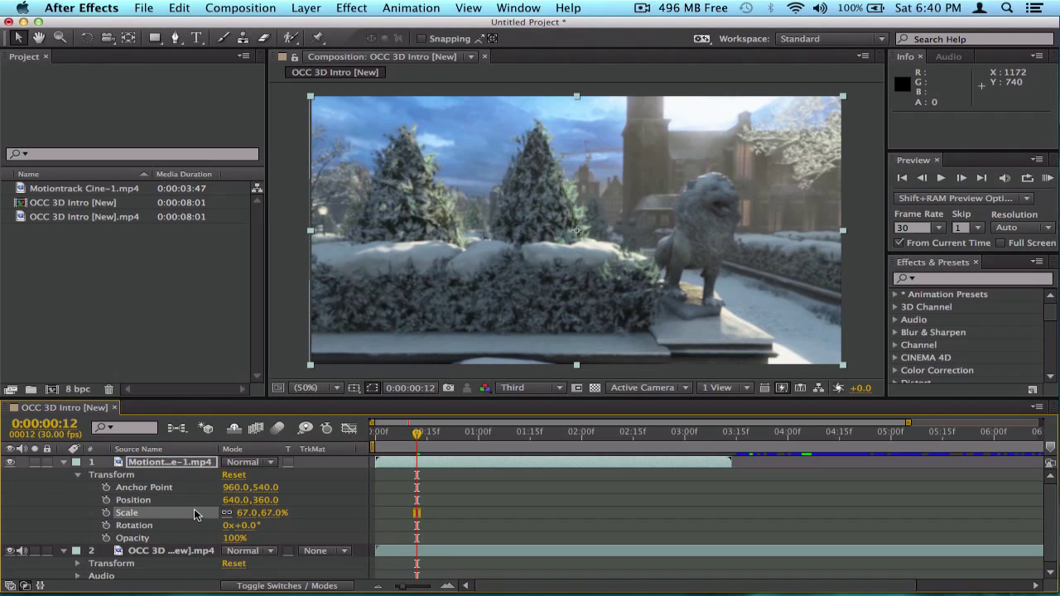
{"action": "left_click", "coordinate": [64, 461]}
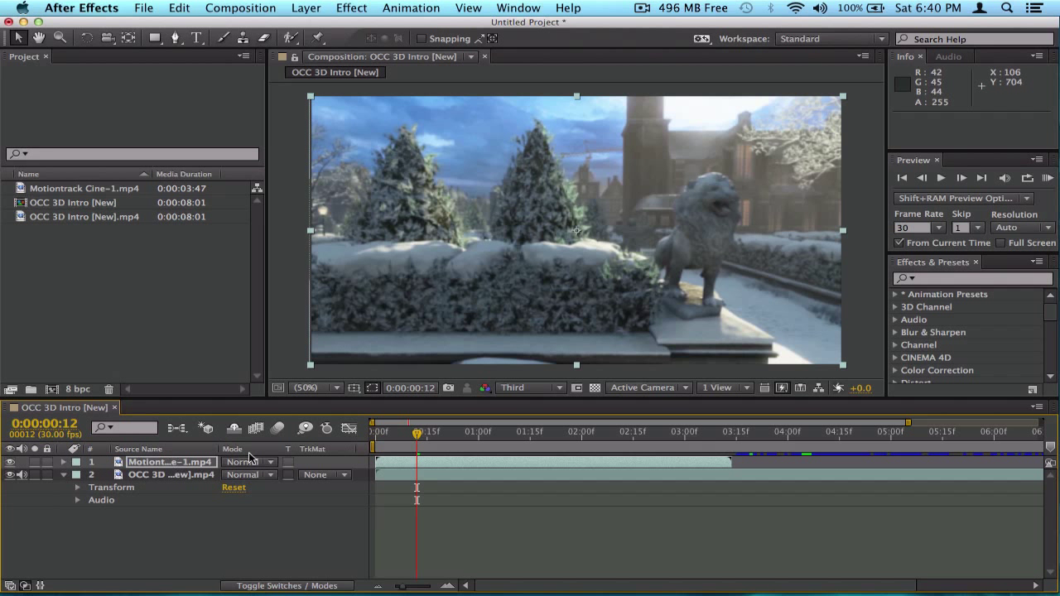
{"action": "left_click", "coordinate": [172, 520]}
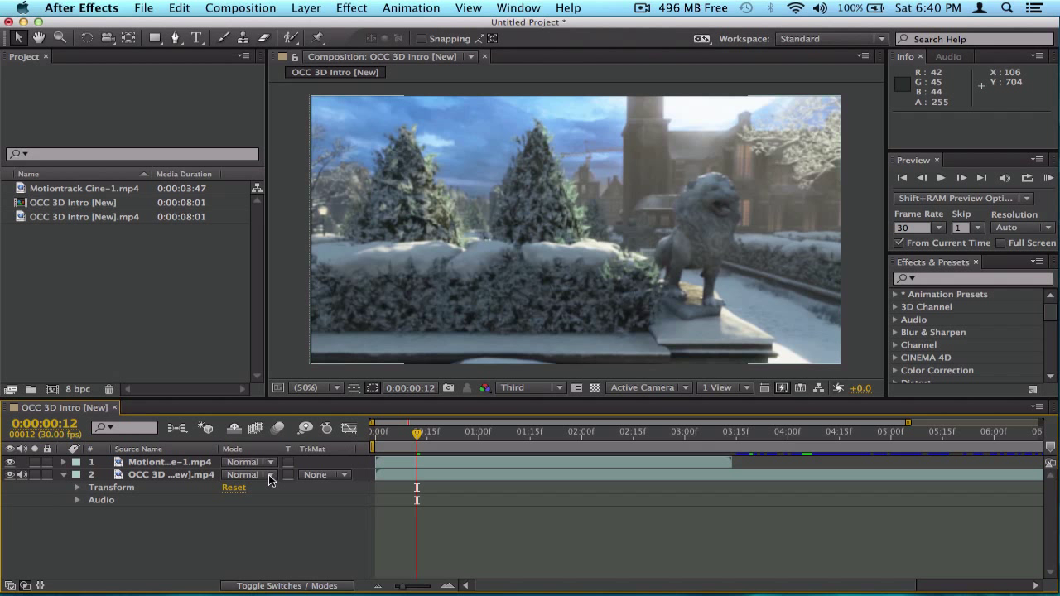
Scrub through the first two seconds of the composition and return the current time to 0:00:00:00
{"action": "left_click", "coordinate": [423, 432]}
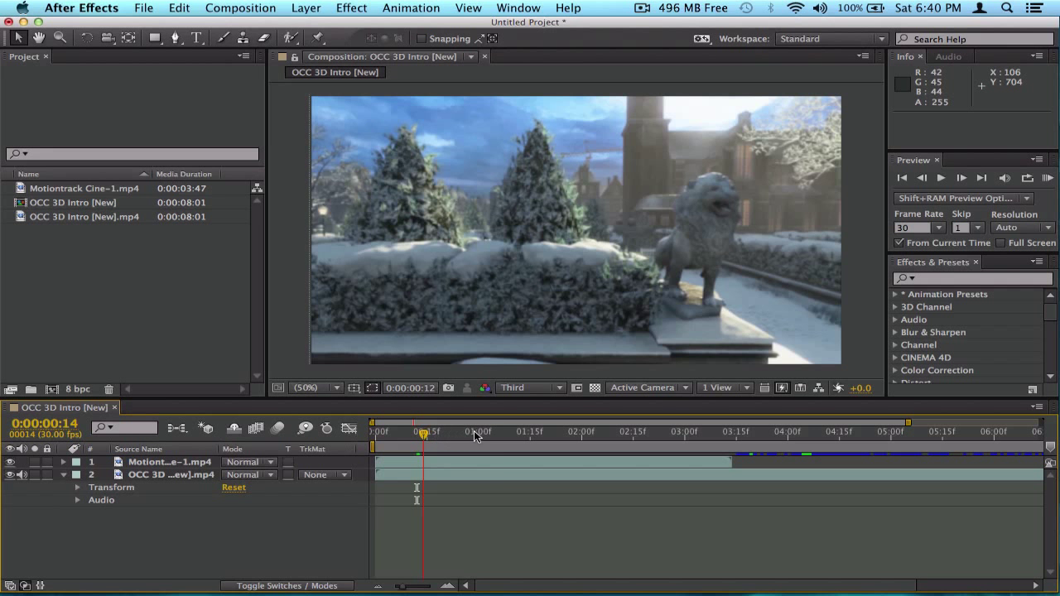
{"action": "left_click_drag", "start_coordinate": [473, 430], "coordinate": [556, 436]}
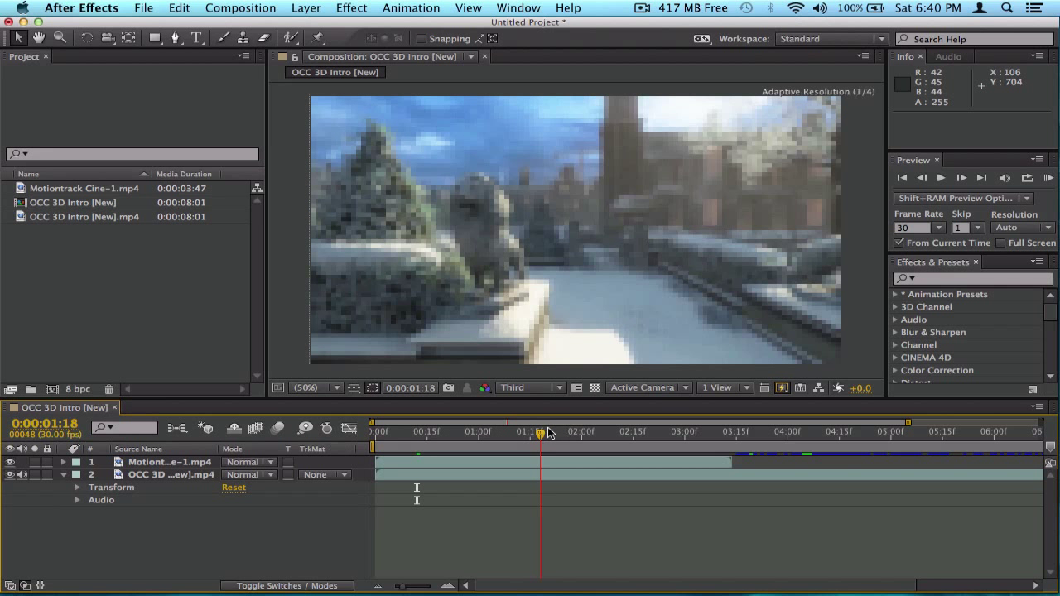
{"action": "left_click", "coordinate": [638, 476]}
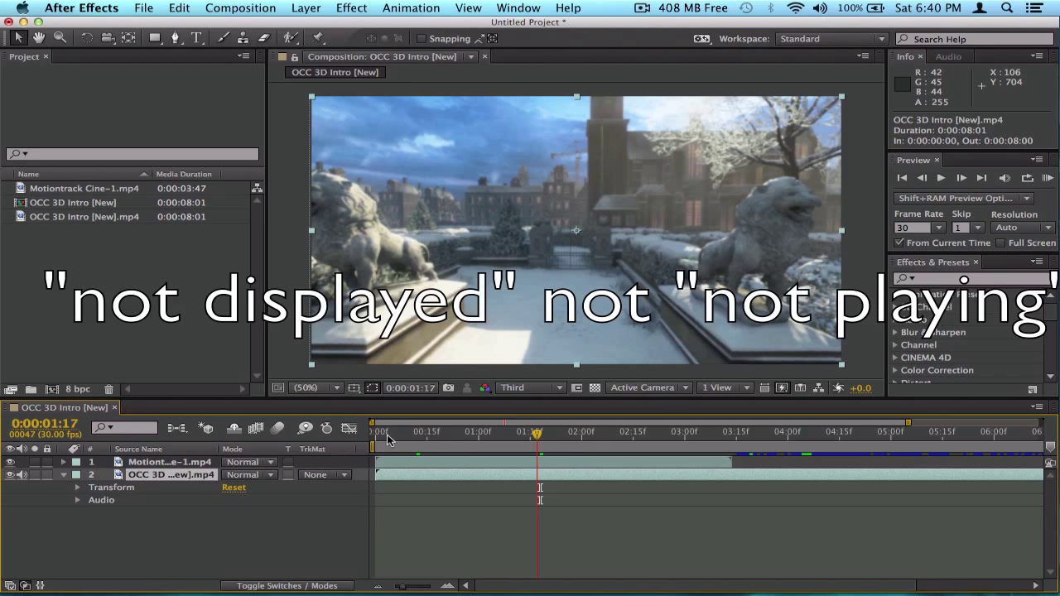
{"action": "left_click_drag", "start_coordinate": [392, 437], "coordinate": [377, 434]}
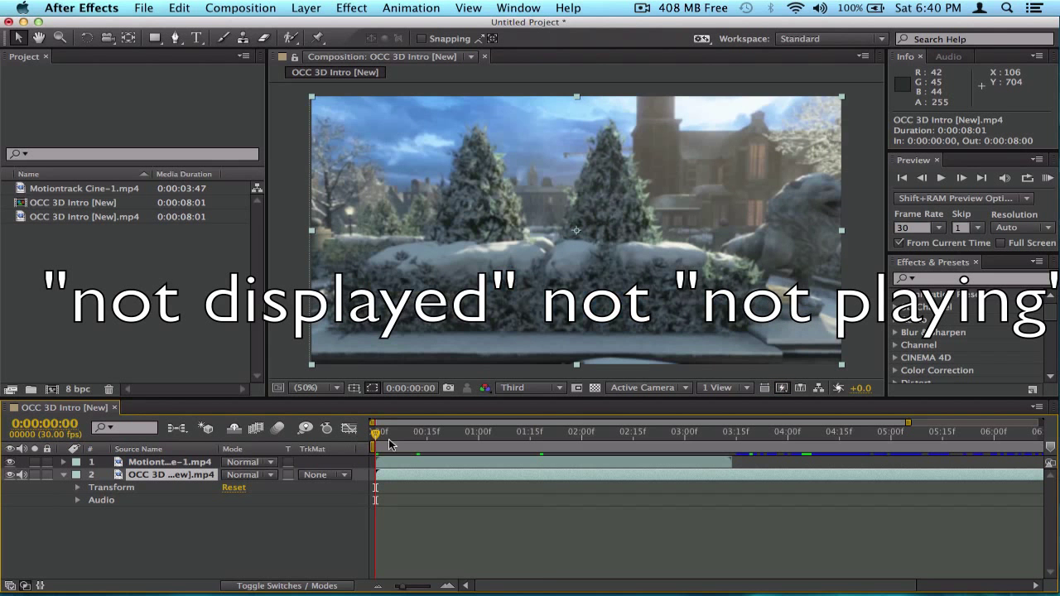
Select the Motiontrack layer and change its blending mode to Difference
{"action": "mouse_move", "coordinate": [429, 460]}
{"action": "left_mouse_down"}
{"action": "mouse_move", "coordinate": [494, 456]}
{"action": "mouse_move", "coordinate": [407, 457]}
{"action": "mouse_move", "coordinate": [431, 454]}
{"action": "left_mouse_up"}
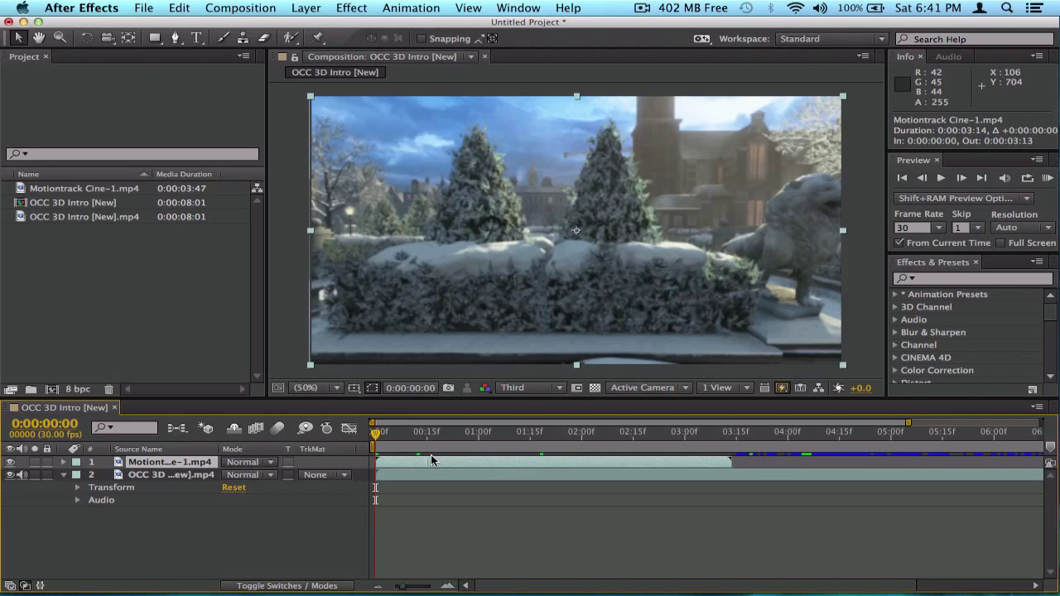
{"action": "left_click", "coordinate": [244, 474]}
{"action": "scroll", "coordinate": [313, 520], "scroll_direction": "down", "scroll_amount": 3}
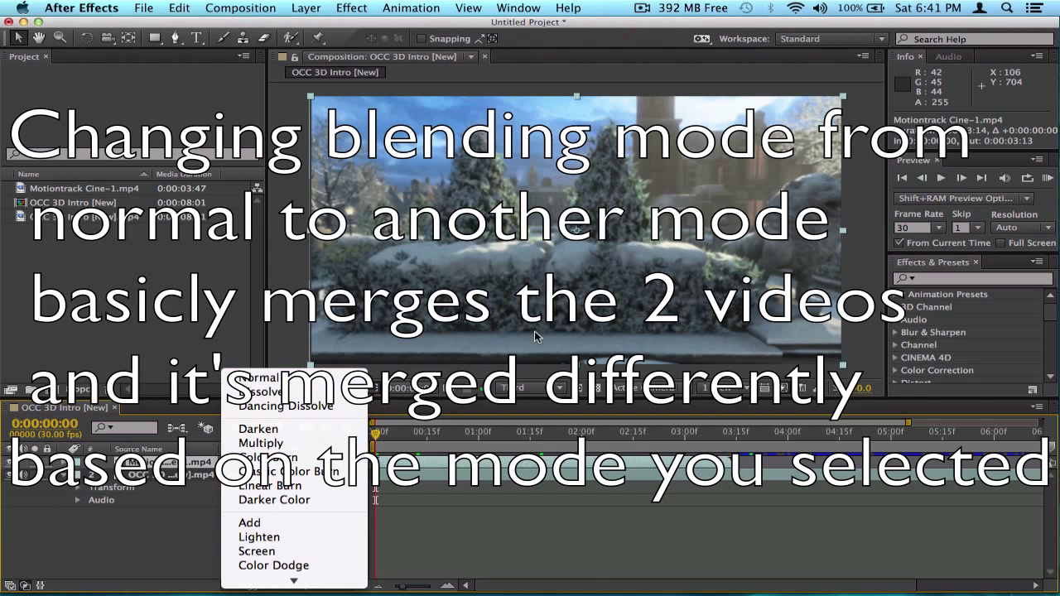
{"action": "scroll", "coordinate": [294, 497], "scroll_direction": "down", "scroll_amount": 3}
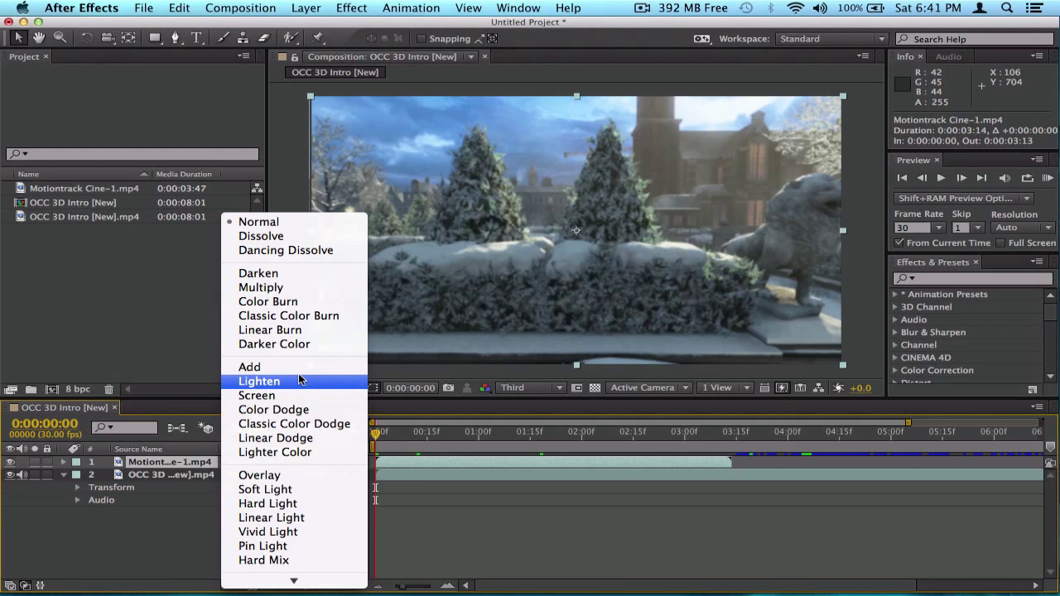
{"action": "scroll", "coordinate": [285, 439], "scroll_direction": "down", "scroll_amount": 5}
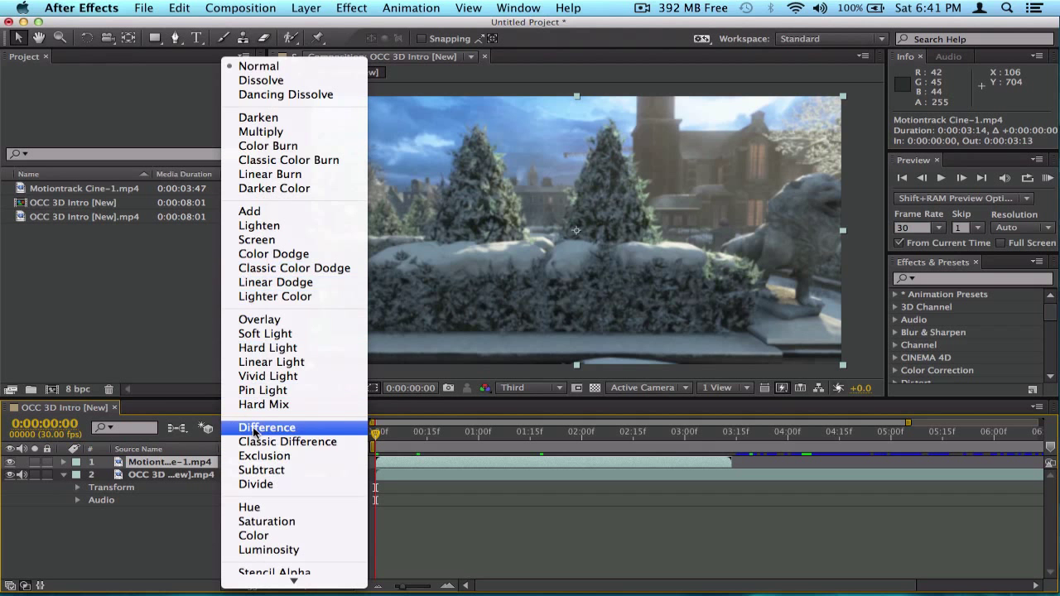
{"action": "scroll", "coordinate": [255, 430], "scroll_direction": "down", "scroll_amount": 3}
{"action": "scroll", "coordinate": [303, 332], "scroll_direction": "up", "scroll_amount": 2}
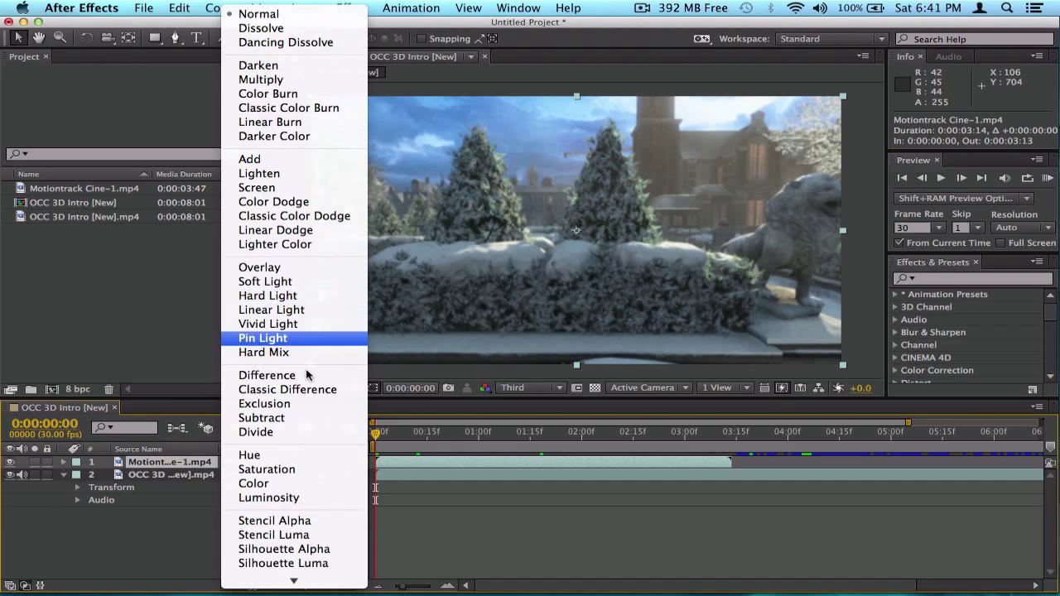
{"action": "left_click", "coordinate": [305, 375]}
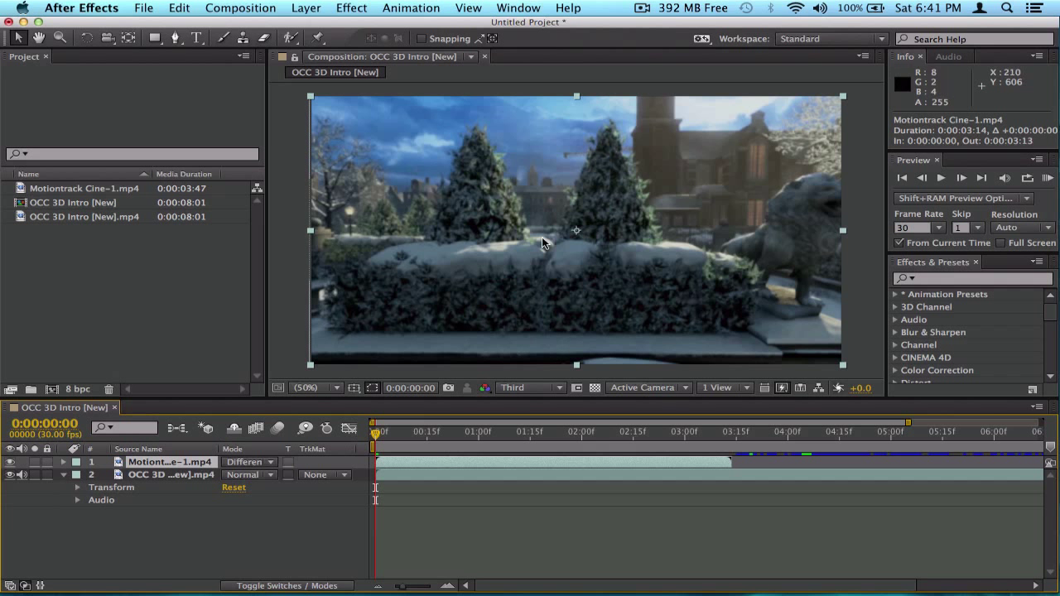
Preview the Difference blend at several points in the timeline, ending with the current time at 0:00:01:26
{"action": "left_click", "coordinate": [471, 434]}
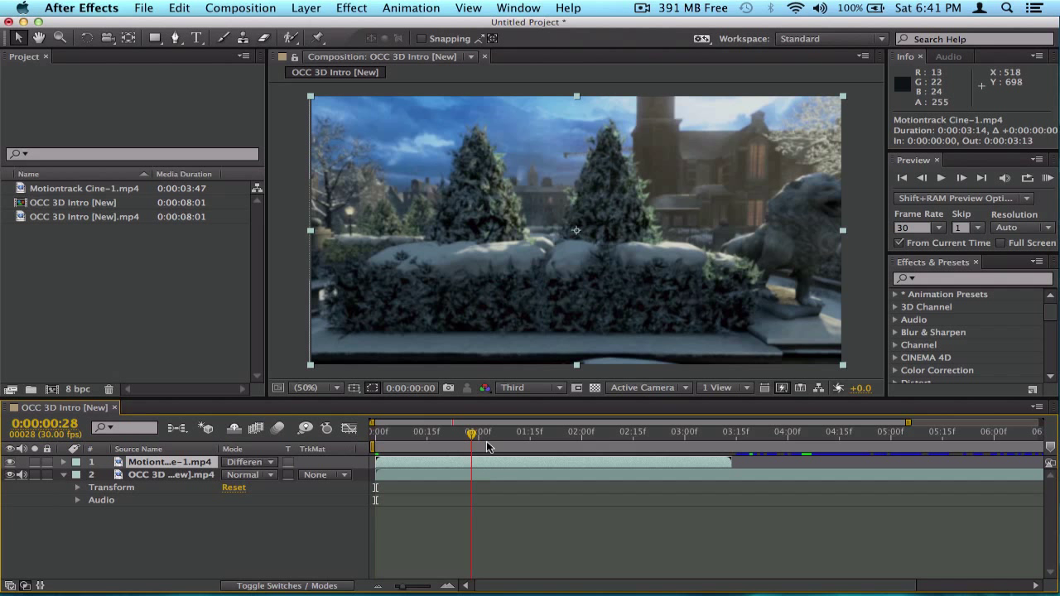
{"action": "left_click", "coordinate": [533, 434]}
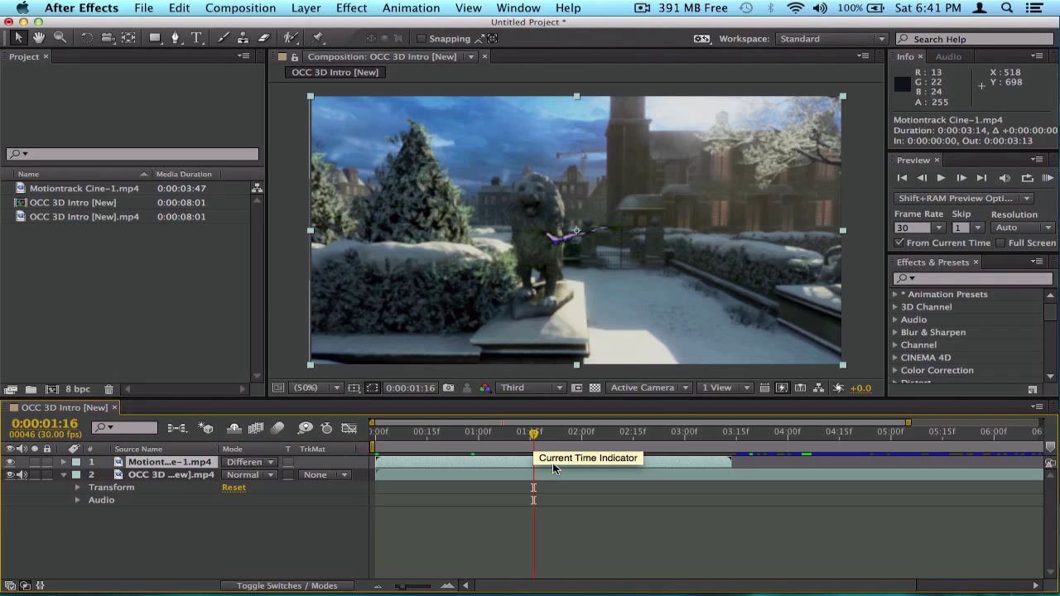
{"action": "left_click", "coordinate": [543, 439]}
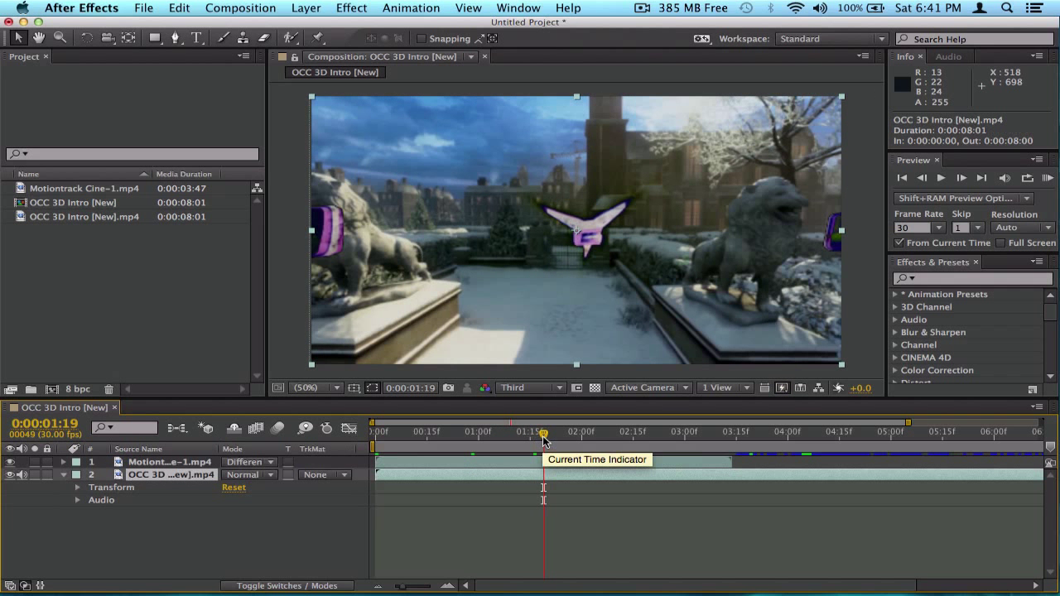
{"action": "left_click_drag", "start_coordinate": [543, 440], "coordinate": [568, 435]}
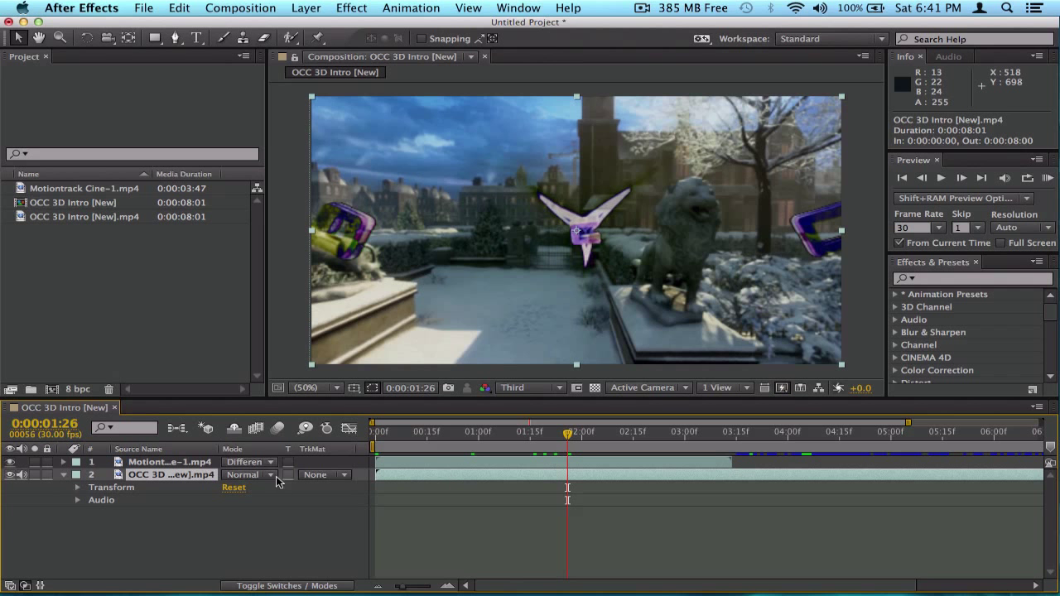
Change the Motiontrack layer's blending mode to Hue and look through the other available modes
{"action": "left_click", "coordinate": [265, 474]}
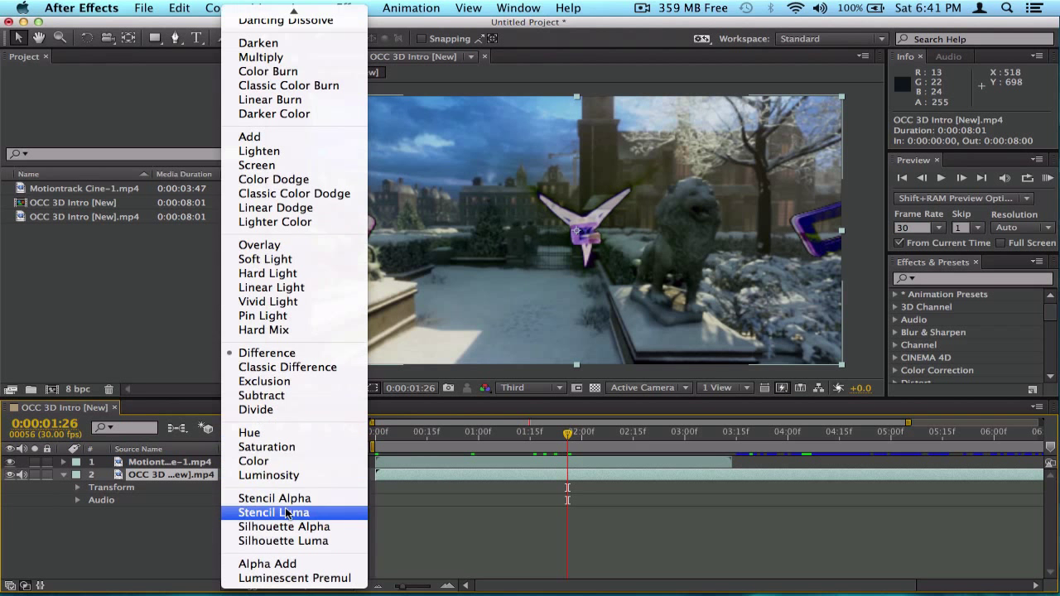
{"action": "left_click", "coordinate": [278, 433]}
{"action": "left_click", "coordinate": [265, 462]}
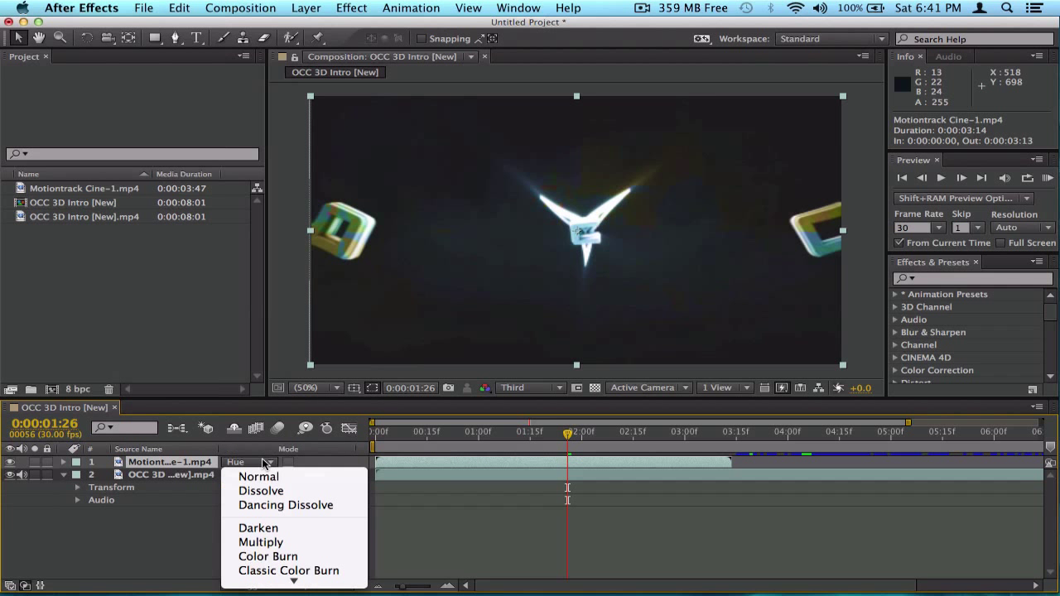
{"action": "scroll", "coordinate": [331, 547], "scroll_direction": "down", "scroll_amount": 10}
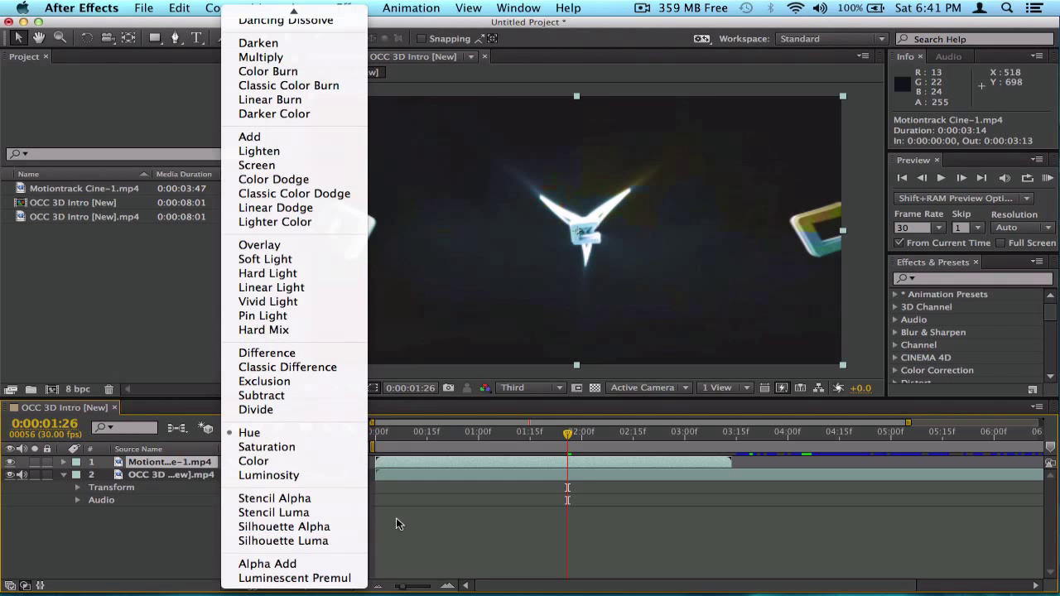
{"action": "left_click", "coordinate": [458, 497]}
Change the Motiontrack layer's blending mode to Stencil Luma
{"action": "left_click", "coordinate": [240, 469]}
{"action": "scroll", "coordinate": [289, 530], "scroll_direction": "down", "scroll_amount": 3}
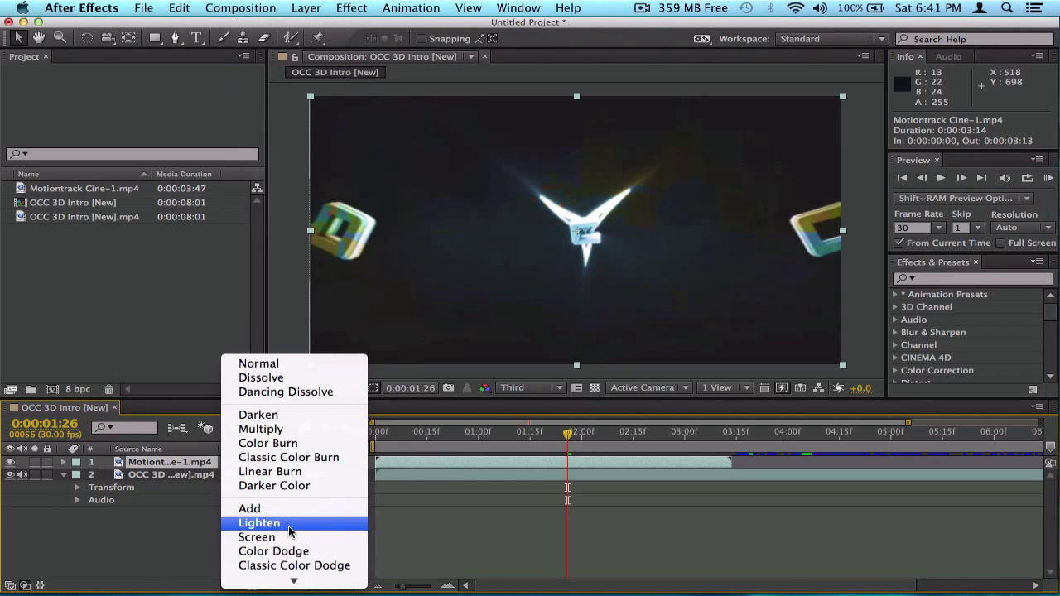
{"action": "scroll", "coordinate": [289, 530], "scroll_direction": "down", "scroll_amount": 10}
{"action": "left_click", "coordinate": [289, 510]}
Try the Add blending mode on the Motiontrack layer, followed by Lighten
{"action": "left_click", "coordinate": [270, 462]}
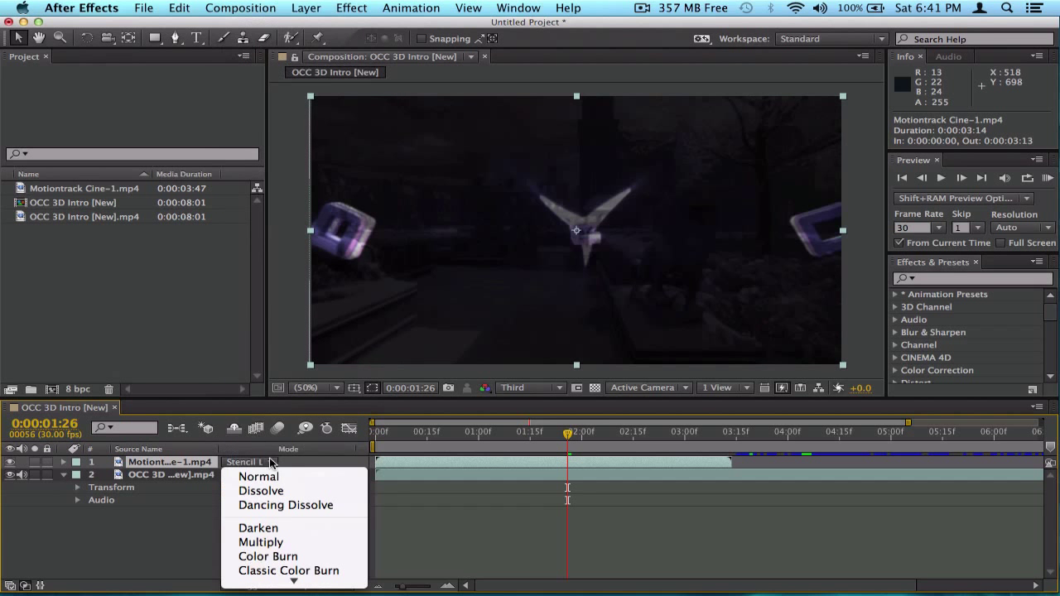
{"action": "scroll", "coordinate": [285, 507], "scroll_direction": "down", "scroll_amount": 5}
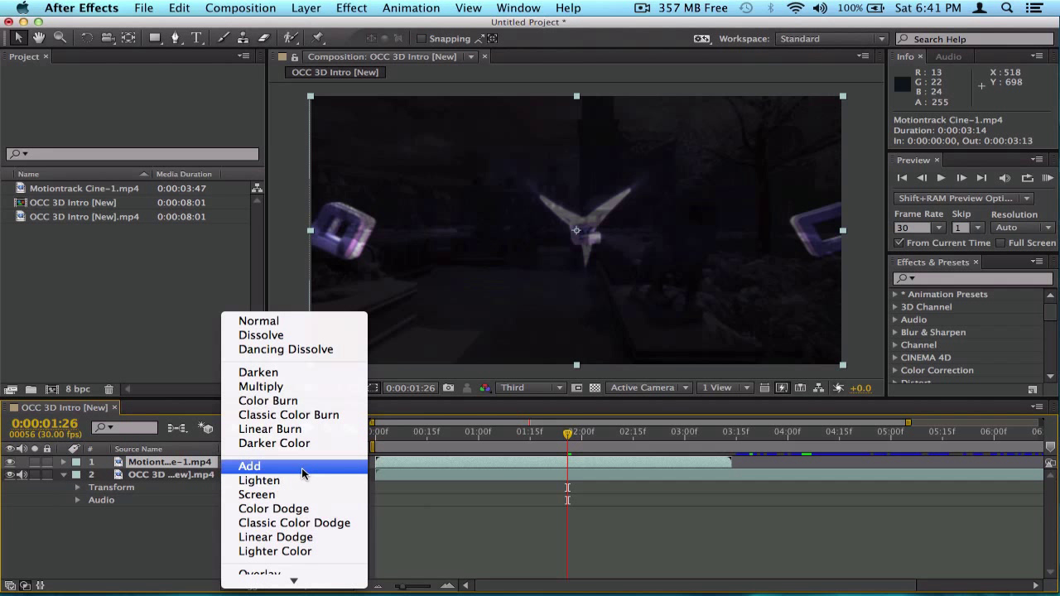
{"action": "left_click", "coordinate": [301, 468]}
{"action": "left_click", "coordinate": [290, 463]}
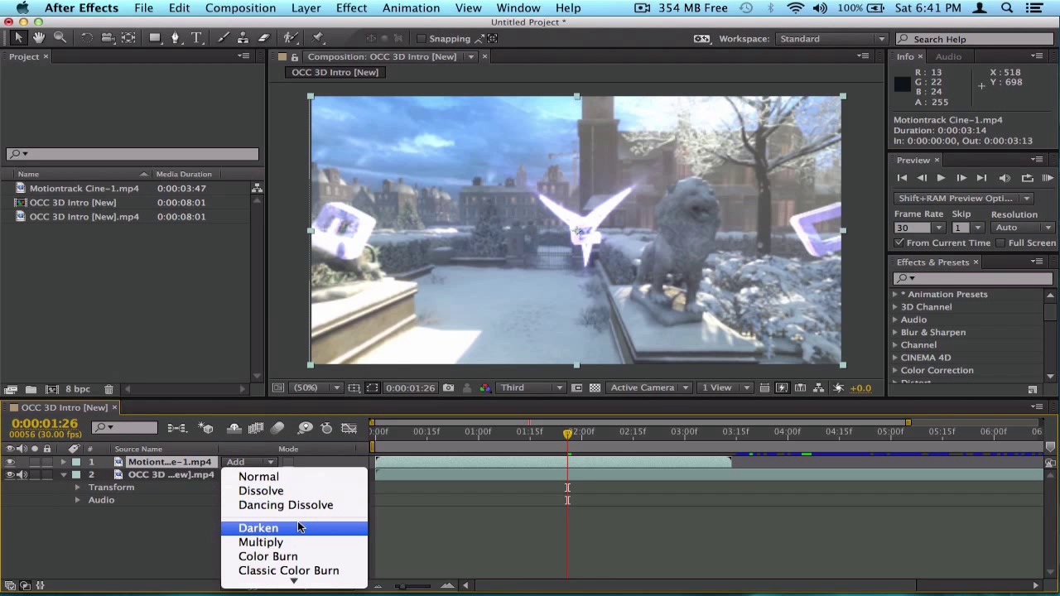
{"action": "scroll", "coordinate": [282, 527], "scroll_direction": "down", "scroll_amount": 4}
{"action": "left_click", "coordinate": [280, 466]}
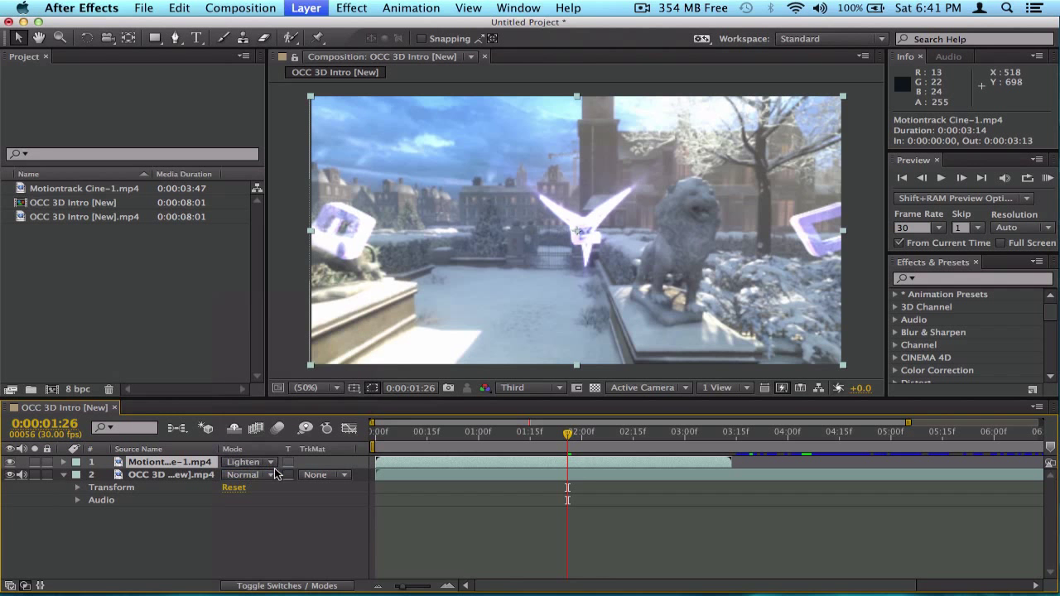
Return the Motiontrack layer's blending mode to Normal and move the layer beneath the OCC 3D Intro layer
{"action": "left_click", "coordinate": [157, 477]}
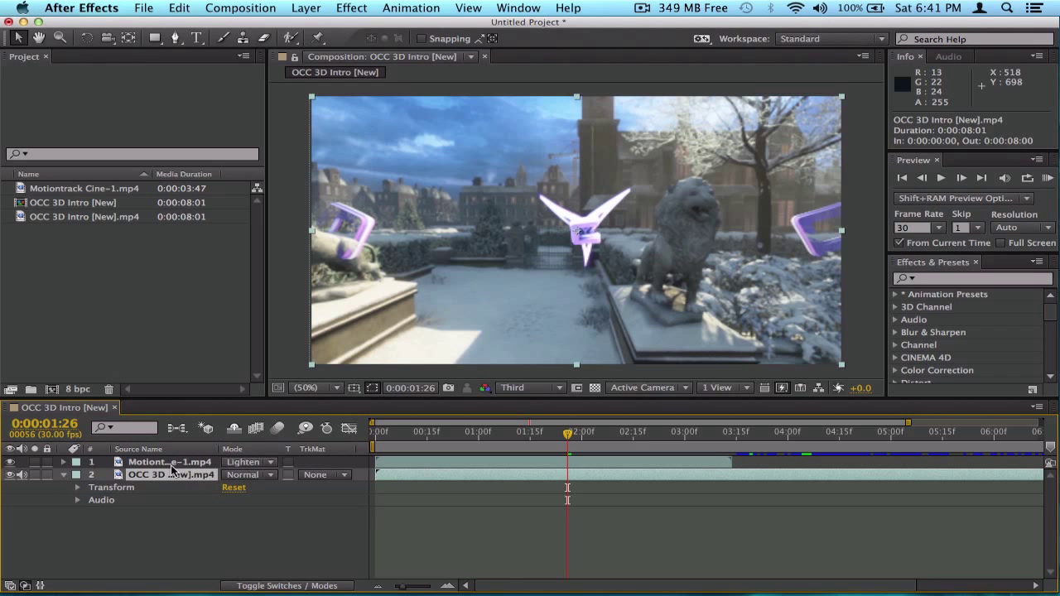
{"action": "left_click", "coordinate": [247, 464]}
{"action": "left_click", "coordinate": [248, 479]}
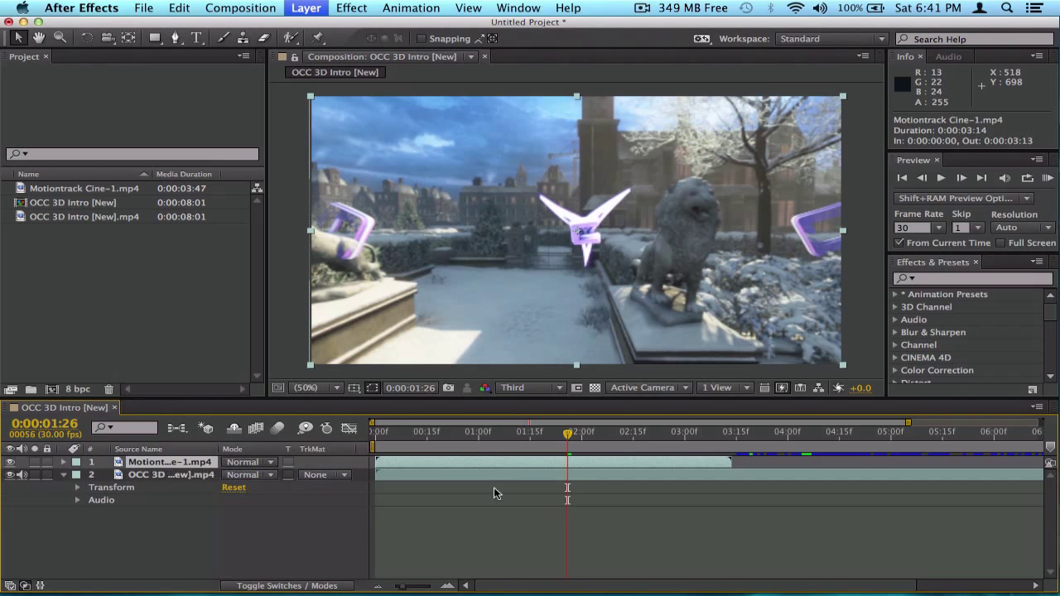
{"action": "left_click_drag", "start_coordinate": [153, 464], "coordinate": [146, 486]}
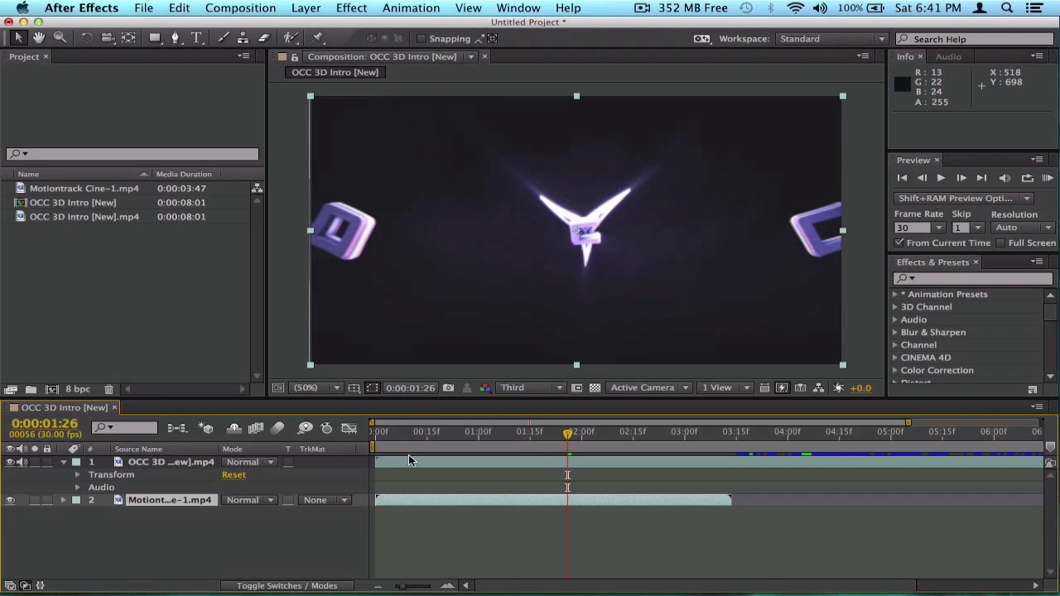
Shift the OCC 3D Intro layer to start at 0:00:01:17 and move the current time to 0:00:00:16
{"action": "left_click", "coordinate": [408, 462]}
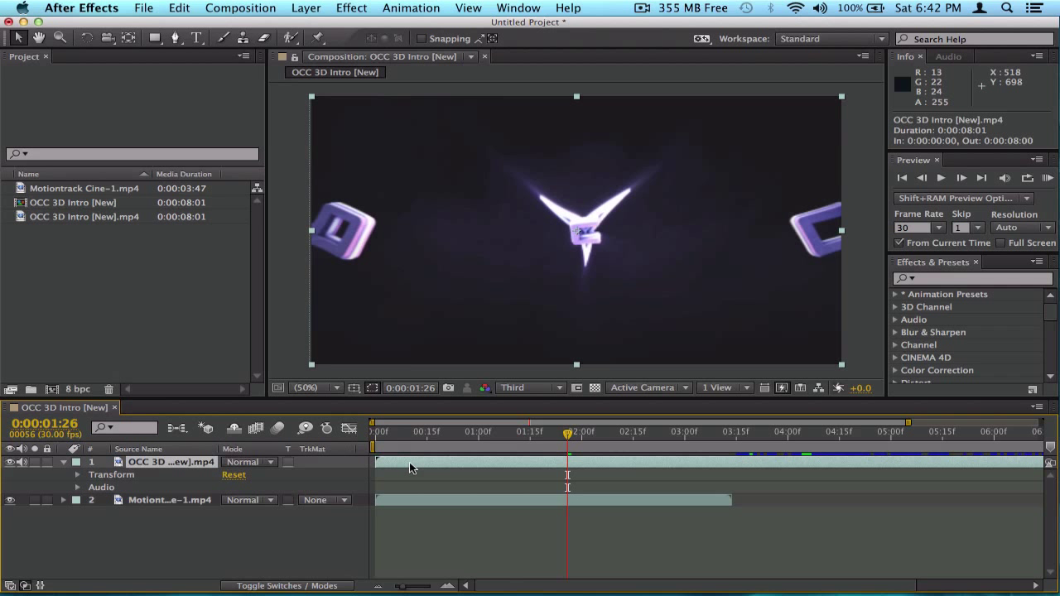
{"action": "left_click_drag", "start_coordinate": [410, 468], "coordinate": [569, 453]}
{"action": "left_click", "coordinate": [429, 450]}
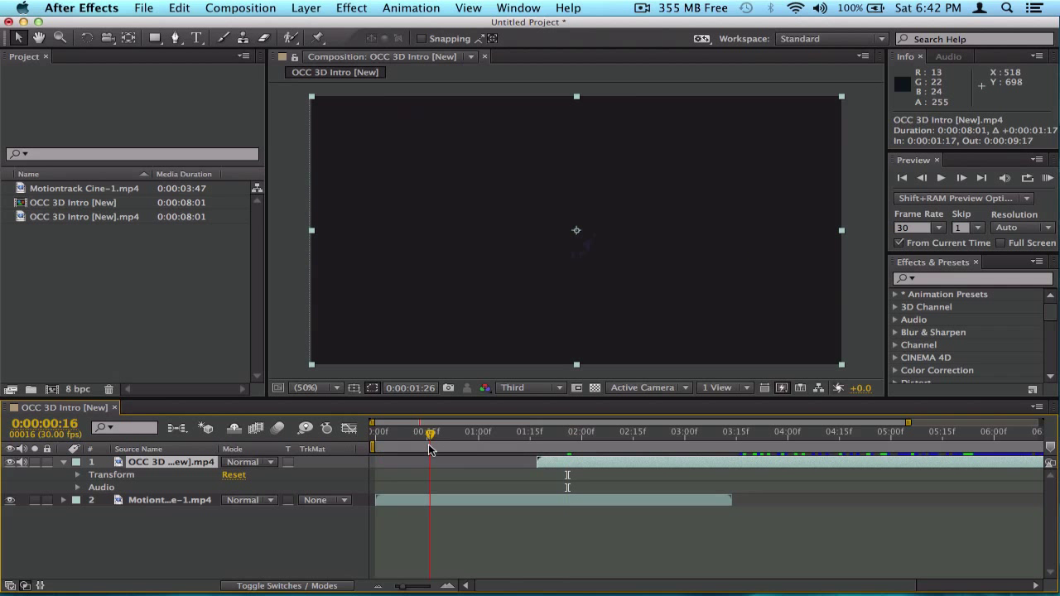
Scrub the composition from its first frame to 0:00:01:08
{"action": "left_click", "coordinate": [373, 447]}
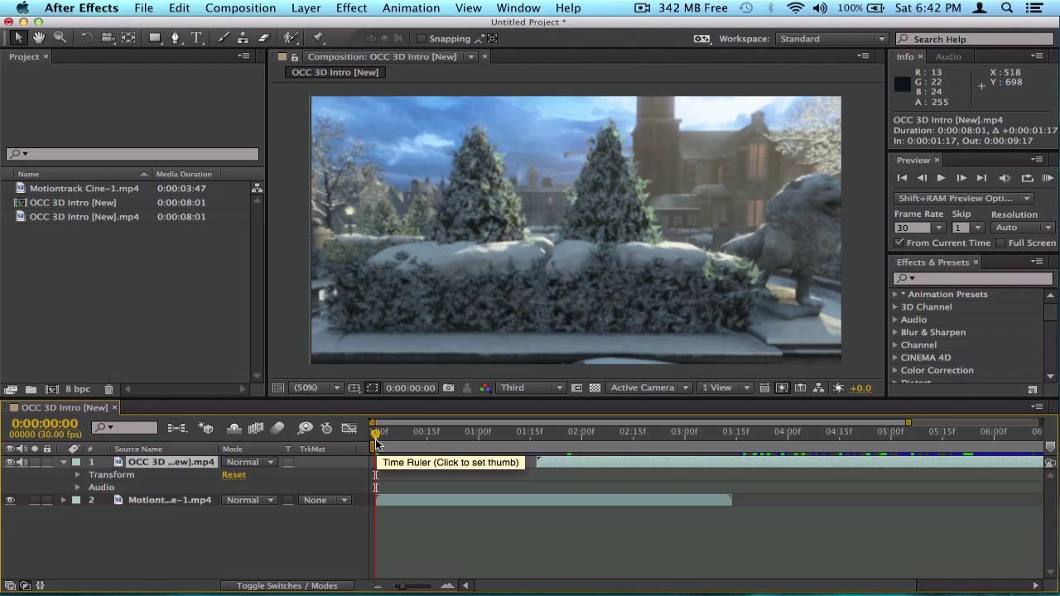
{"action": "left_click_drag", "start_coordinate": [376, 433], "coordinate": [506, 433]}
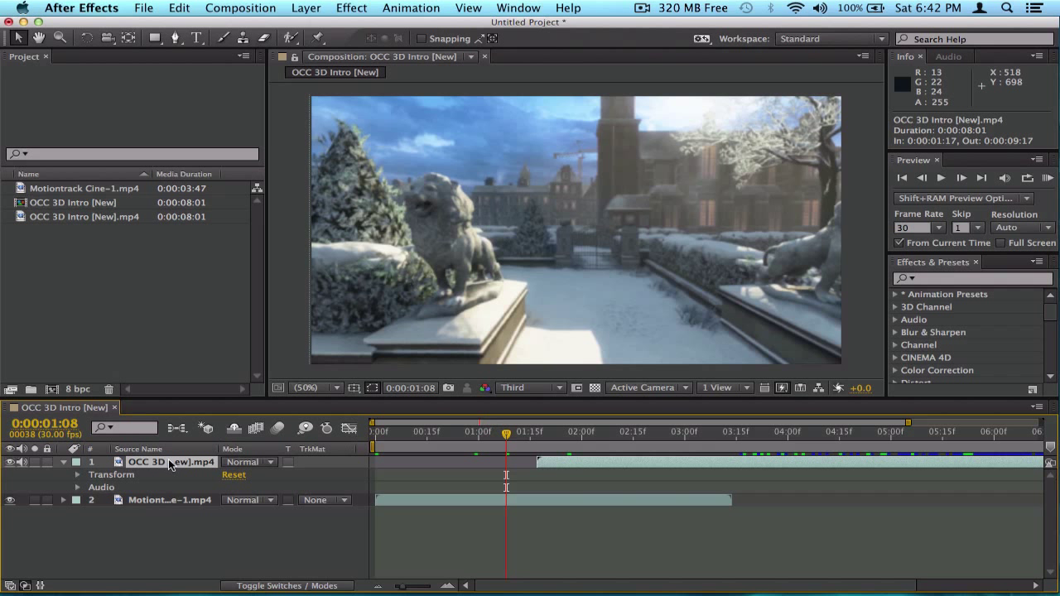
Reverse the name sorting of the project items and select the Motiontrack Cine-1.mp4 footage
{"action": "left_click", "coordinate": [109, 176]}
{"action": "left_click", "coordinate": [107, 189]}
{"action": "left_click", "coordinate": [106, 205]}
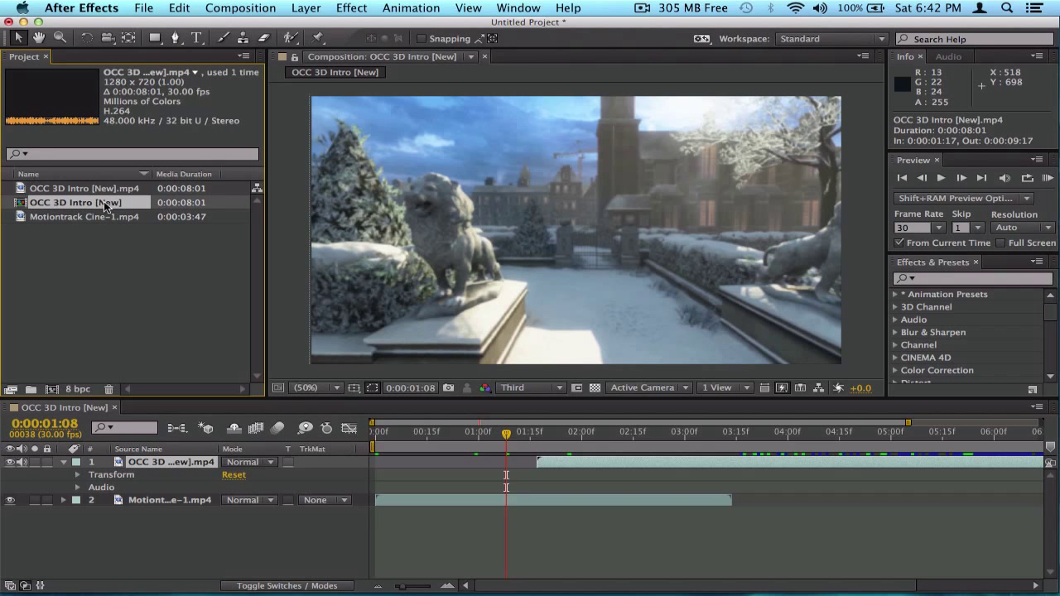
{"action": "left_click", "coordinate": [104, 217]}
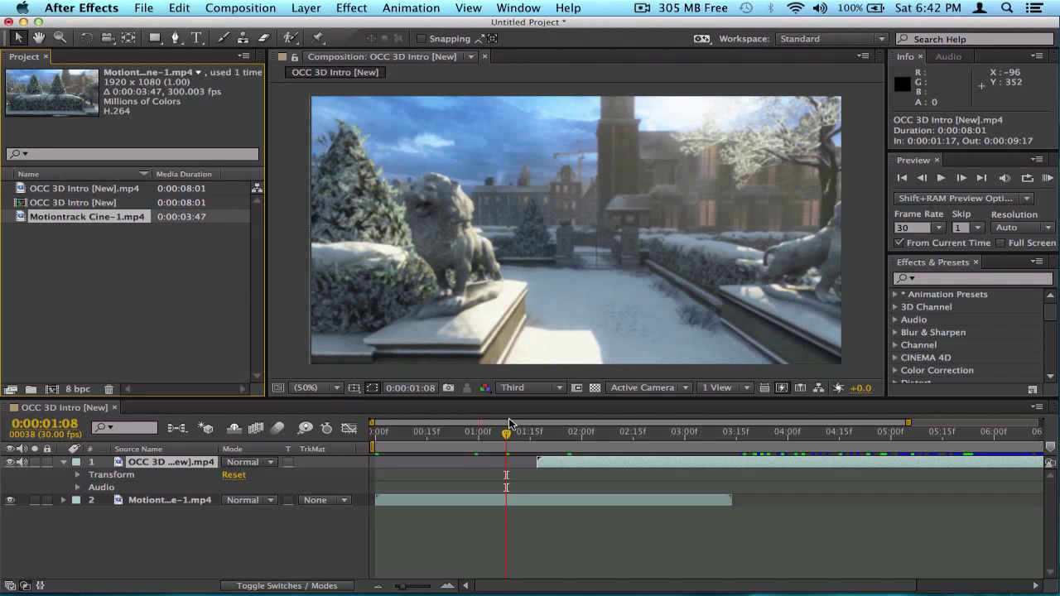
Shift the OCC 3D Intro layer to start at 0:00:01:06 and check its overlap with the Motiontrack layer up to 0:00:03:14
{"action": "left_click_drag", "start_coordinate": [511, 423], "coordinate": [808, 440]}
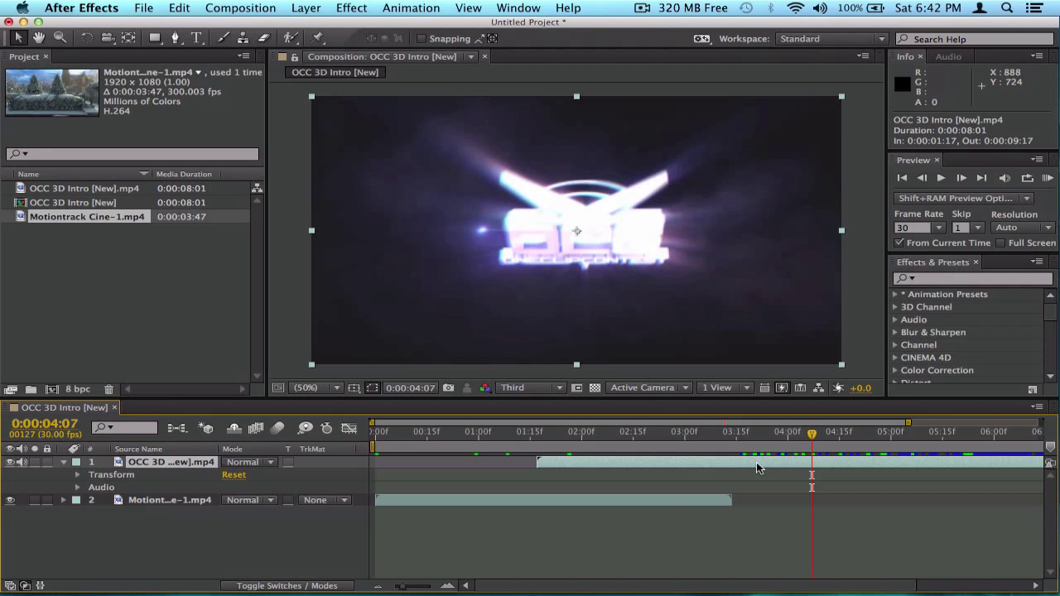
{"action": "left_click_drag", "start_coordinate": [731, 436], "coordinate": [514, 462]}
{"action": "left_click", "coordinate": [454, 437]}
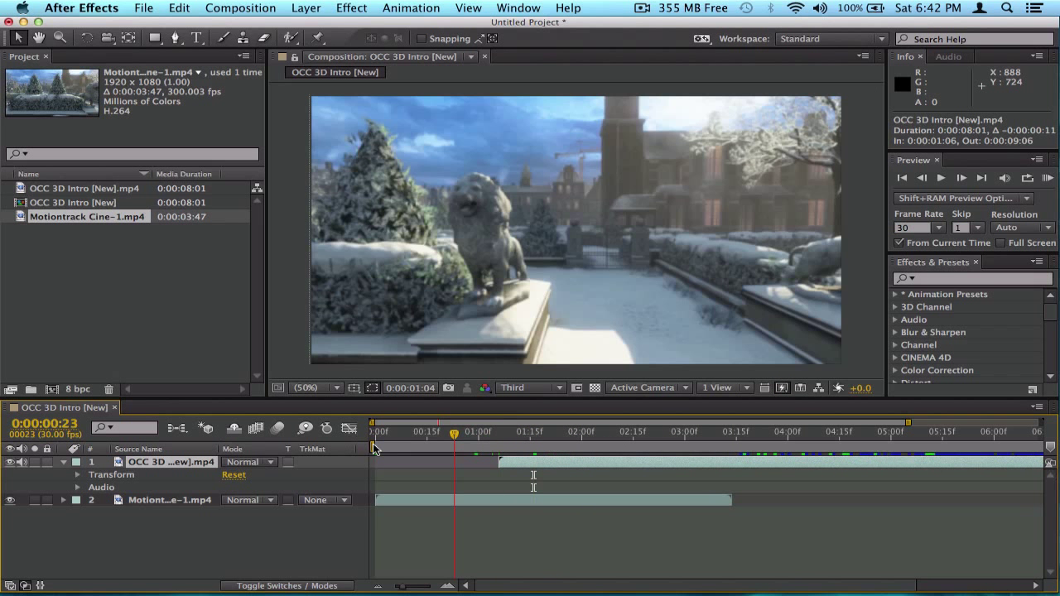
{"action": "left_click_drag", "start_coordinate": [381, 436], "coordinate": [440, 435]}
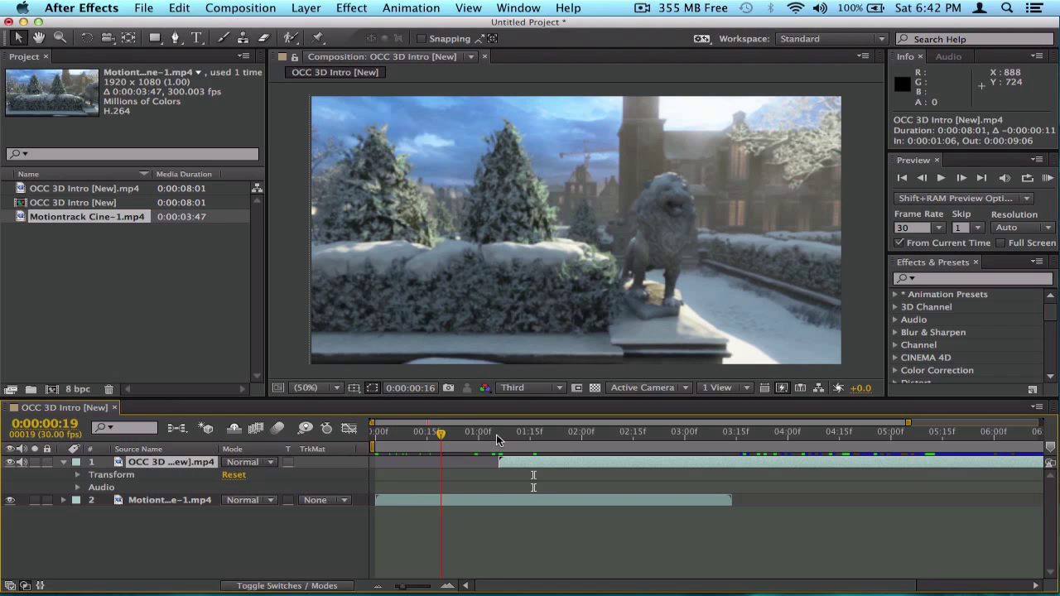
{"action": "left_click", "coordinate": [496, 435]}
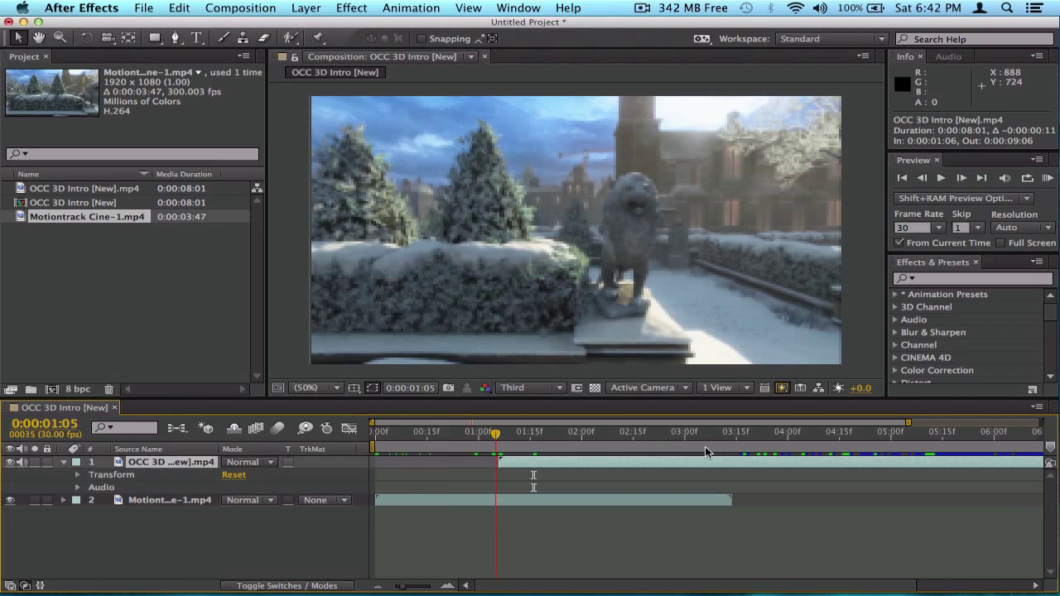
{"action": "left_click", "coordinate": [732, 445]}
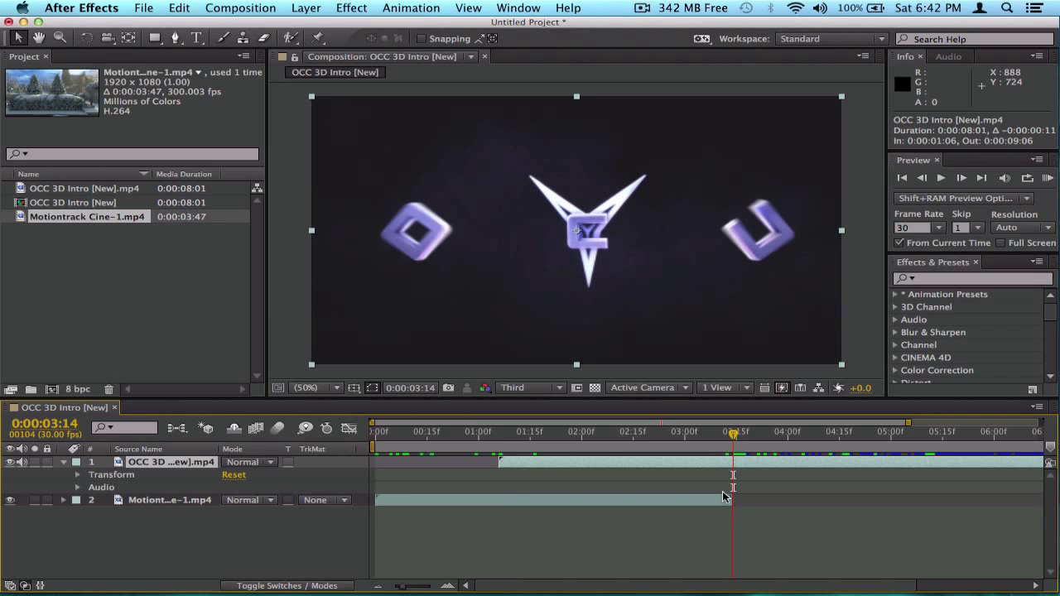
Shift the OCC 3D Intro layer earlier to start at 0:00:00:23 and move the current time to 0:00:00:15
{"action": "left_click", "coordinate": [725, 495]}
{"action": "left_click", "coordinate": [755, 462]}
{"action": "left_click_drag", "start_coordinate": [782, 458], "coordinate": [737, 460]}
{"action": "left_click", "coordinate": [427, 447]}
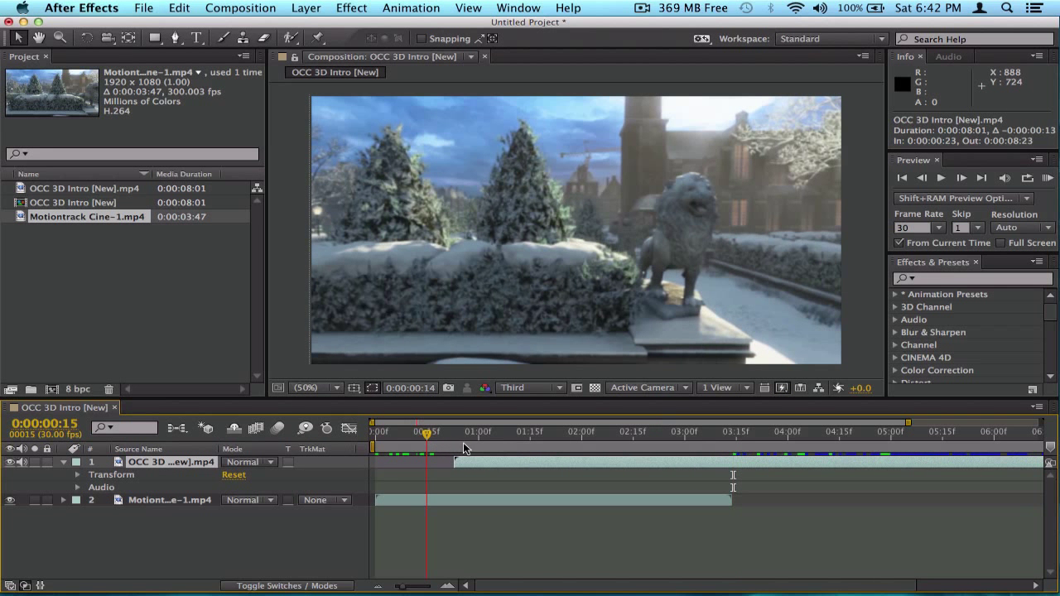
Move the current time to 0:00:01:02 and try the Add blending mode on the OCC 3D Intro layer
{"action": "left_click_drag", "start_coordinate": [496, 448], "coordinate": [234, 475]}
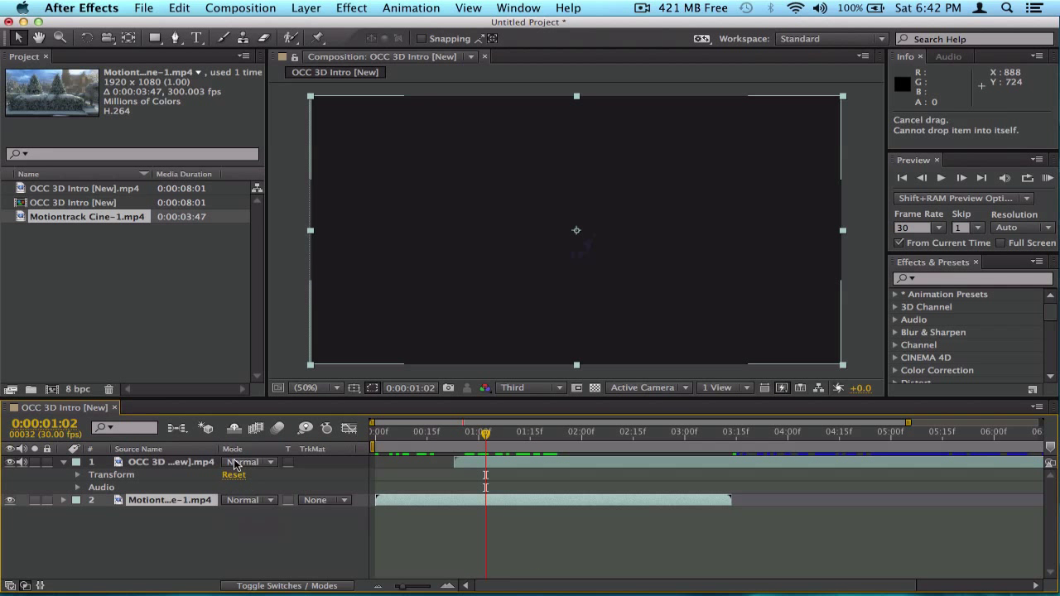
{"action": "left_click", "coordinate": [234, 462]}
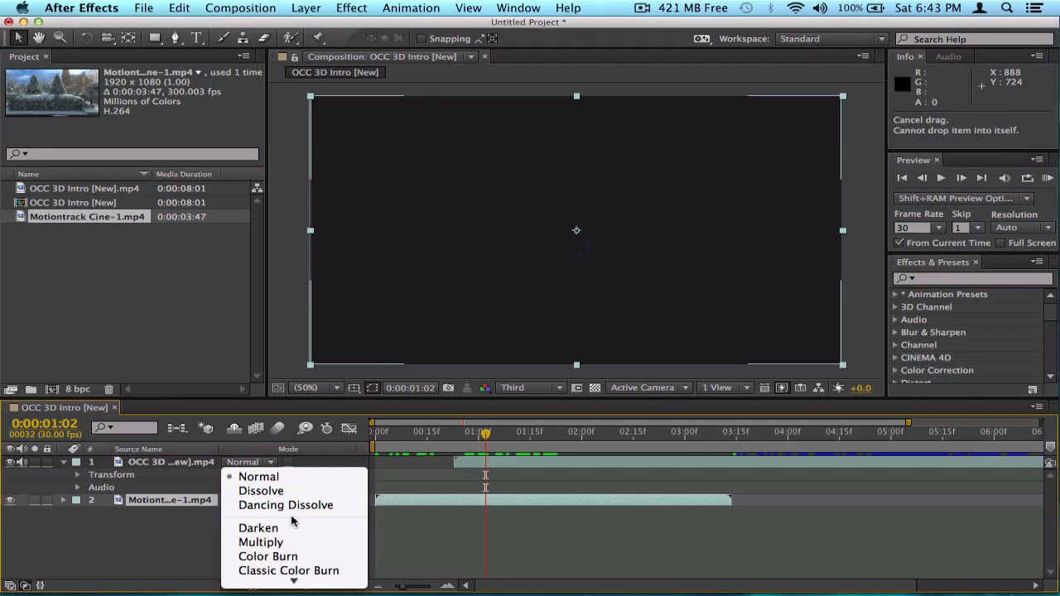
{"action": "scroll", "coordinate": [292, 520], "scroll_direction": "down", "scroll_amount": 3}
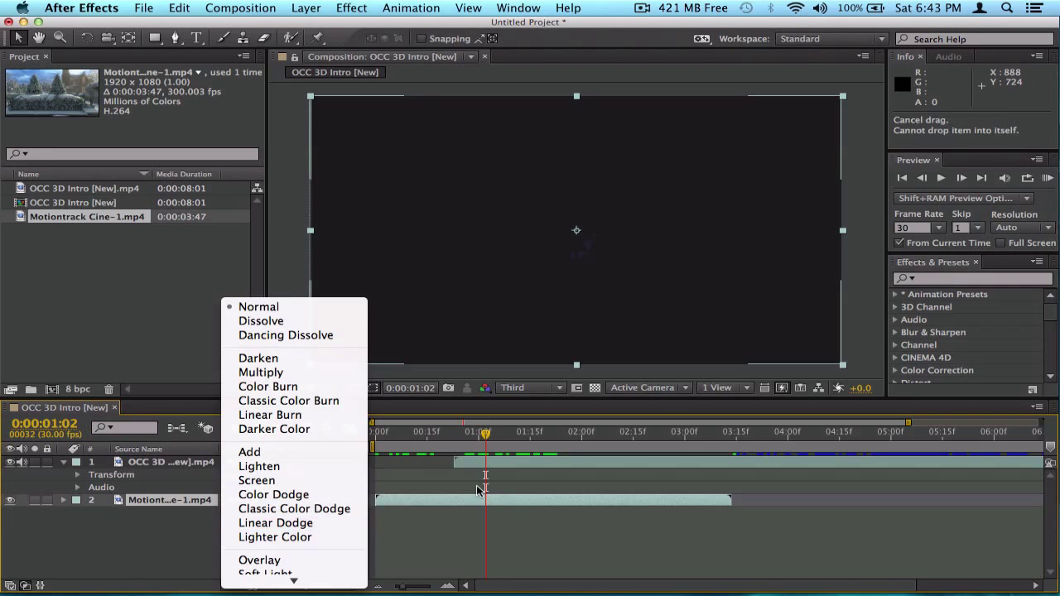
{"action": "key", "text": "Escape"}
{"action": "left_click", "coordinate": [269, 499]}
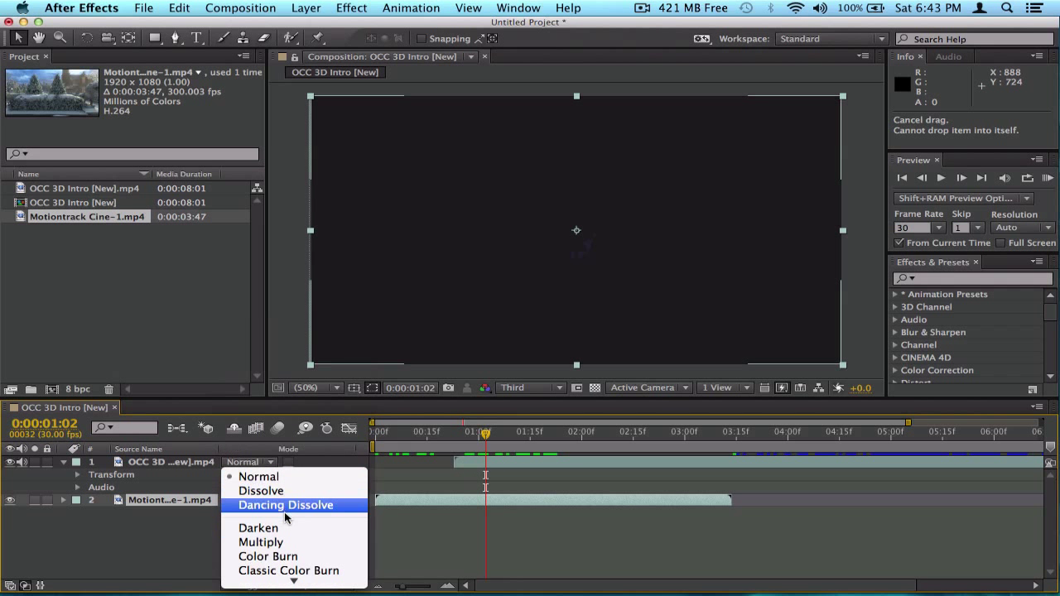
{"action": "scroll", "coordinate": [291, 524], "scroll_direction": "down", "scroll_amount": 3}
{"action": "left_click", "coordinate": [279, 513]}
Change the OCC 3D Intro layer's blending mode to Lighten and move the current time to 0:00:02:02
{"action": "left_click", "coordinate": [273, 460]}
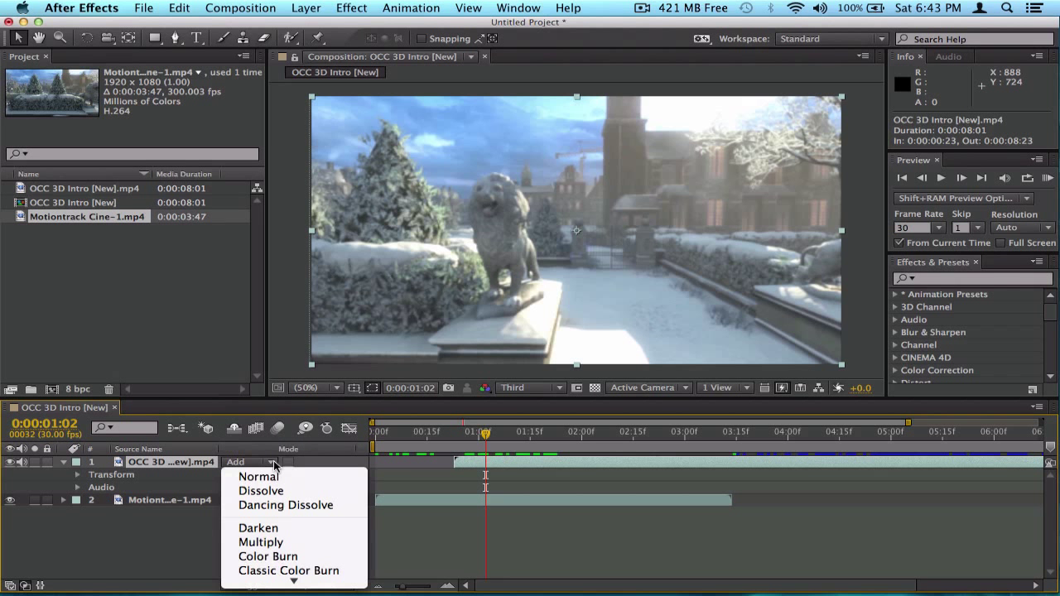
{"action": "scroll", "coordinate": [277, 522], "scroll_direction": "down", "scroll_amount": 3}
{"action": "scroll", "coordinate": [277, 520], "scroll_direction": "down", "scroll_amount": 2}
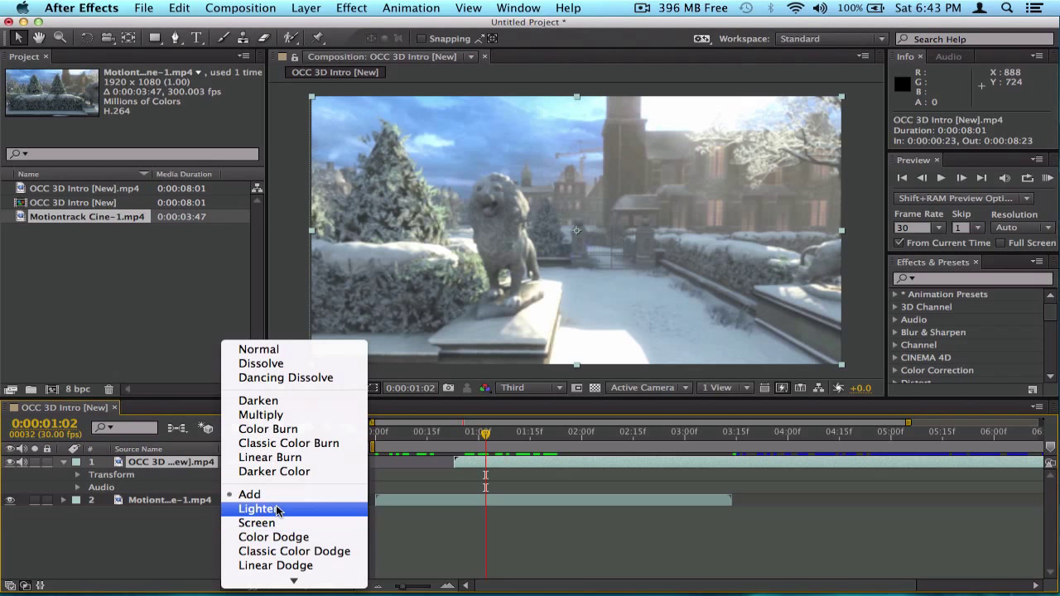
{"action": "left_click", "coordinate": [279, 507]}
{"action": "left_click_drag", "start_coordinate": [498, 442], "coordinate": [553, 446]}
{"action": "left_click", "coordinate": [588, 442]}
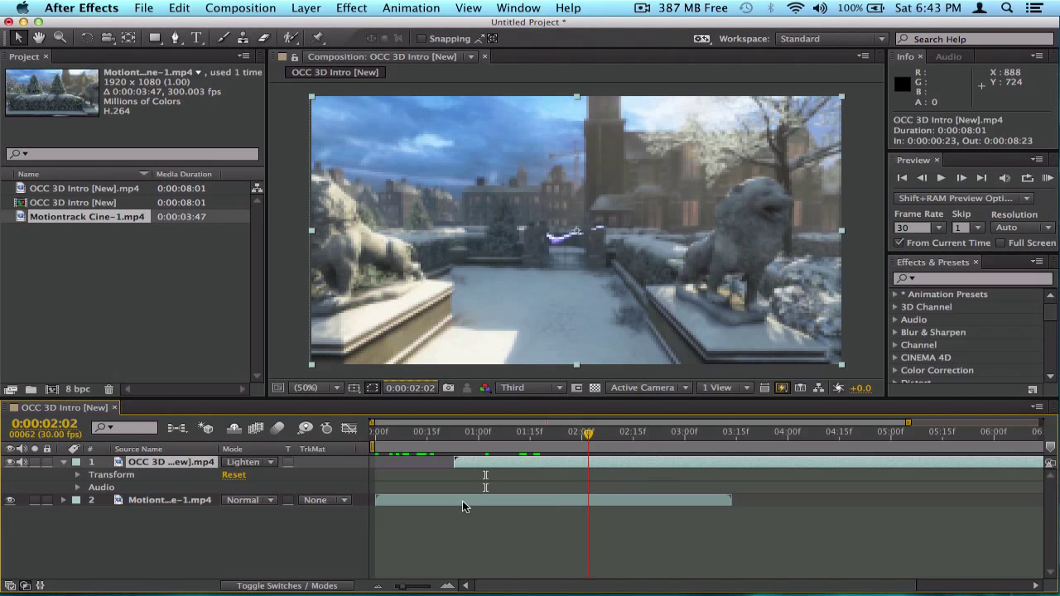
Scrub the blended layers forward to 0:00:02:14 and look over the OCC 3D Intro layer's blending mode options
{"action": "left_click", "coordinate": [464, 501]}
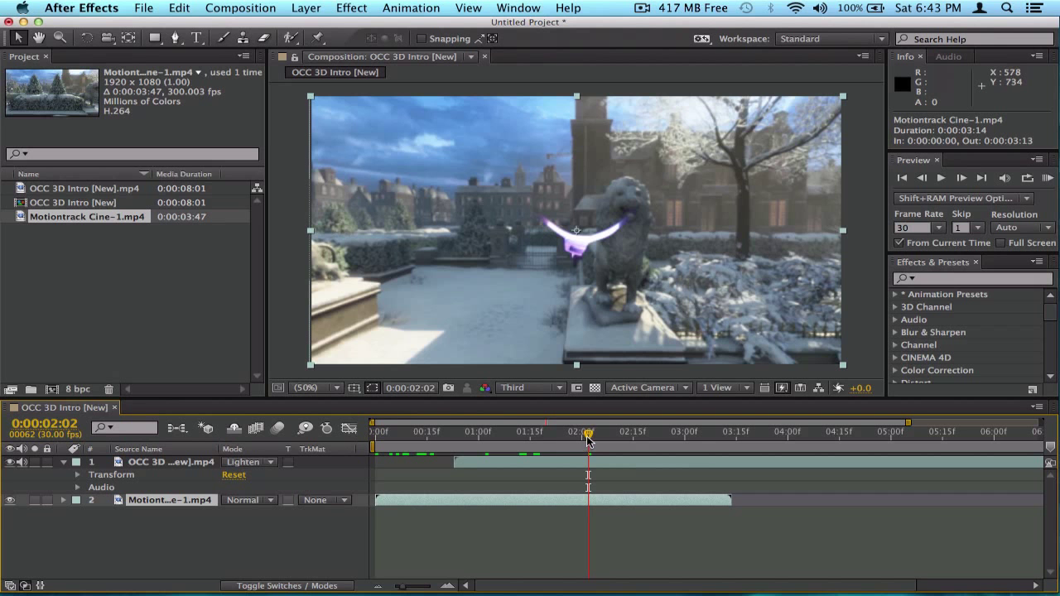
{"action": "left_click_drag", "start_coordinate": [594, 441], "coordinate": [635, 441]}
{"action": "left_click", "coordinate": [240, 463]}
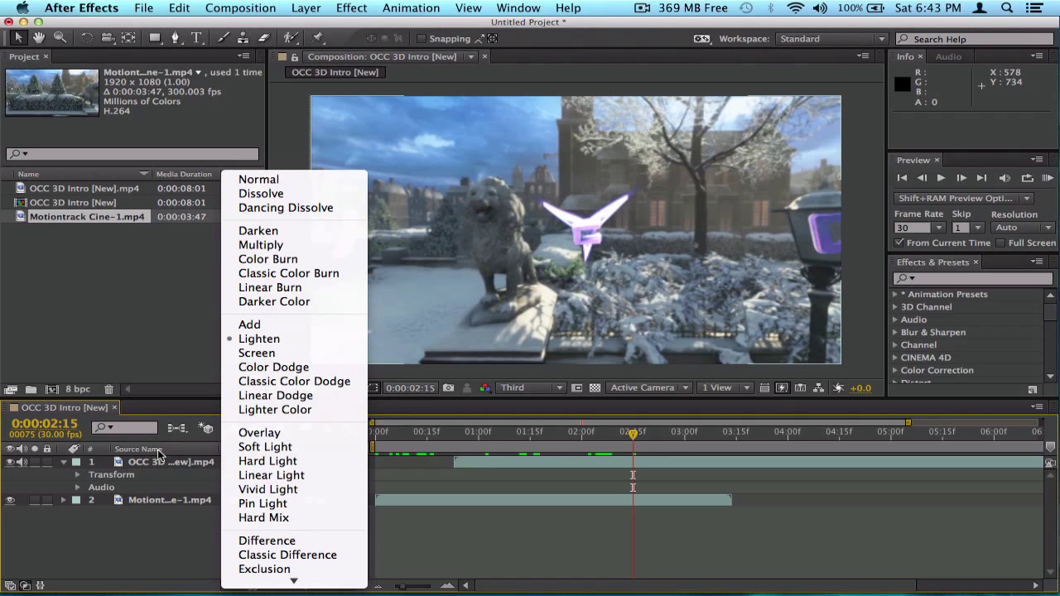
{"action": "left_click", "coordinate": [163, 475]}
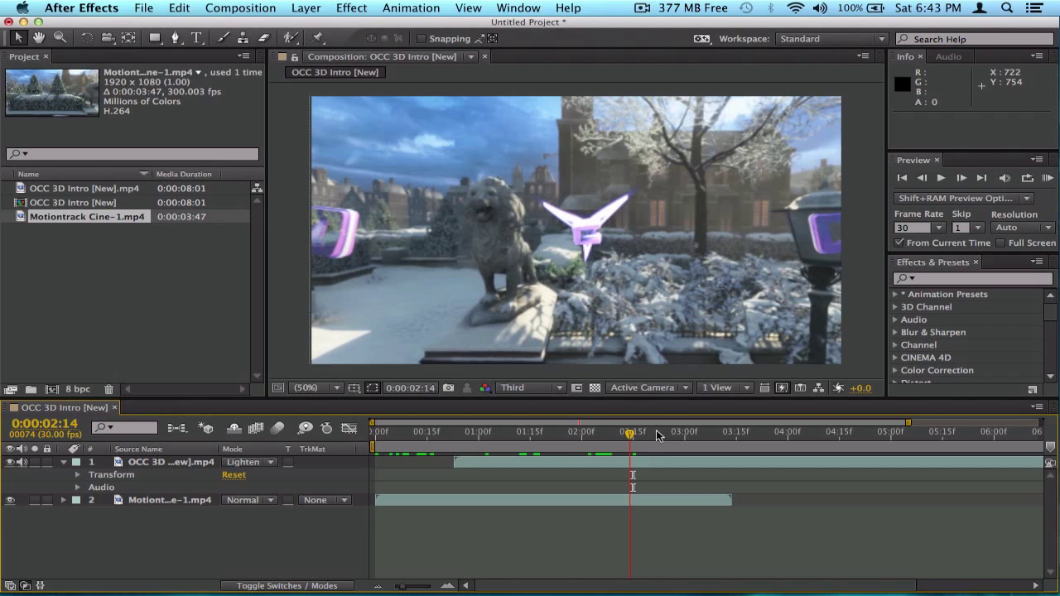
Hide and show the Motiontrack layer twice to compare the intro with and without the footage beneath it
{"action": "left_click", "coordinate": [10, 500]}
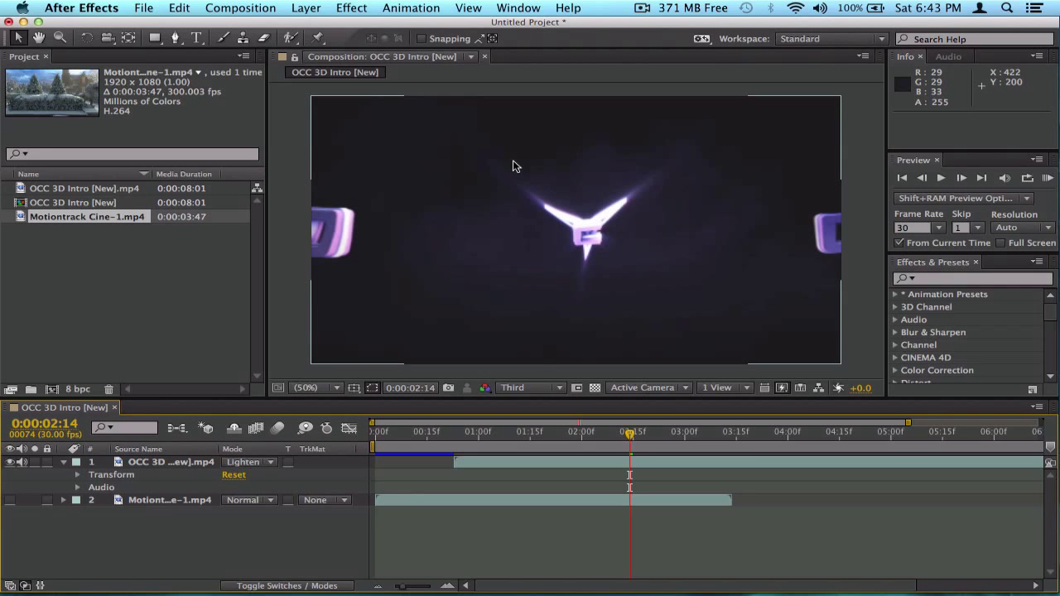
{"action": "left_click", "coordinate": [9, 501]}
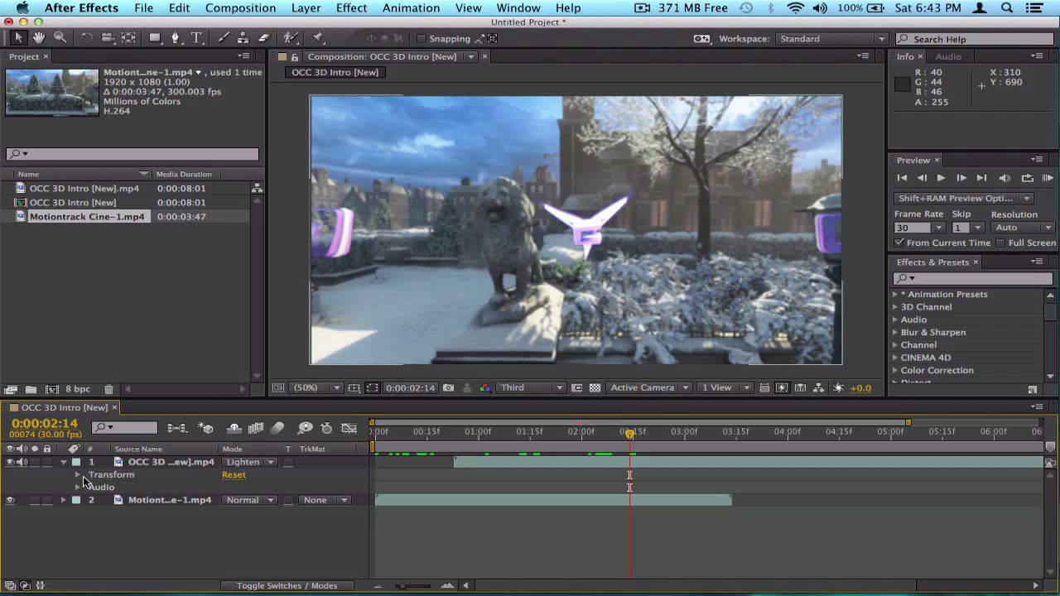
{"action": "left_click", "coordinate": [9, 500]}
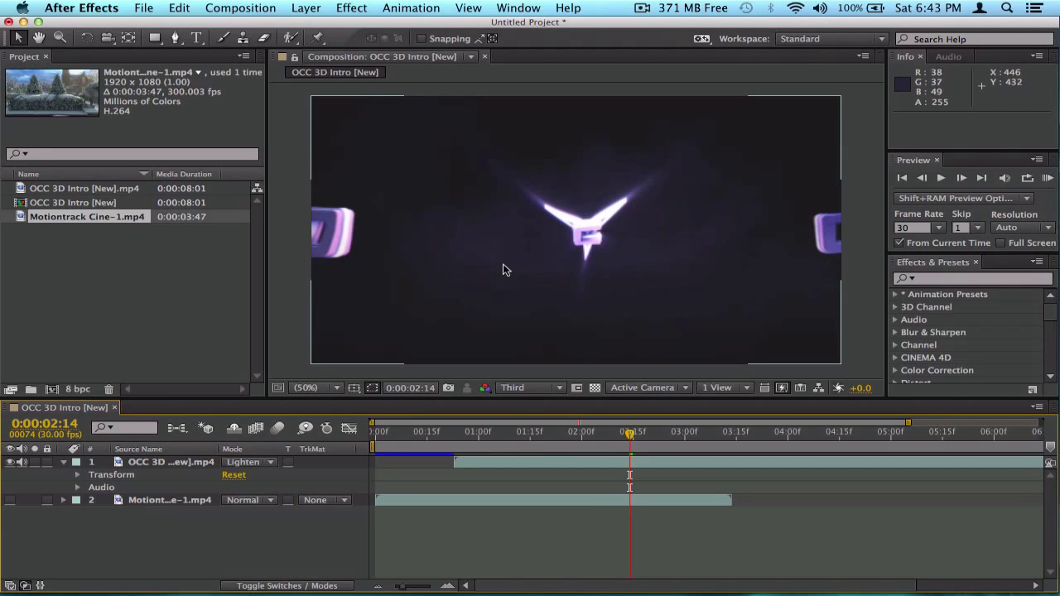
{"action": "left_click", "coordinate": [9, 501]}
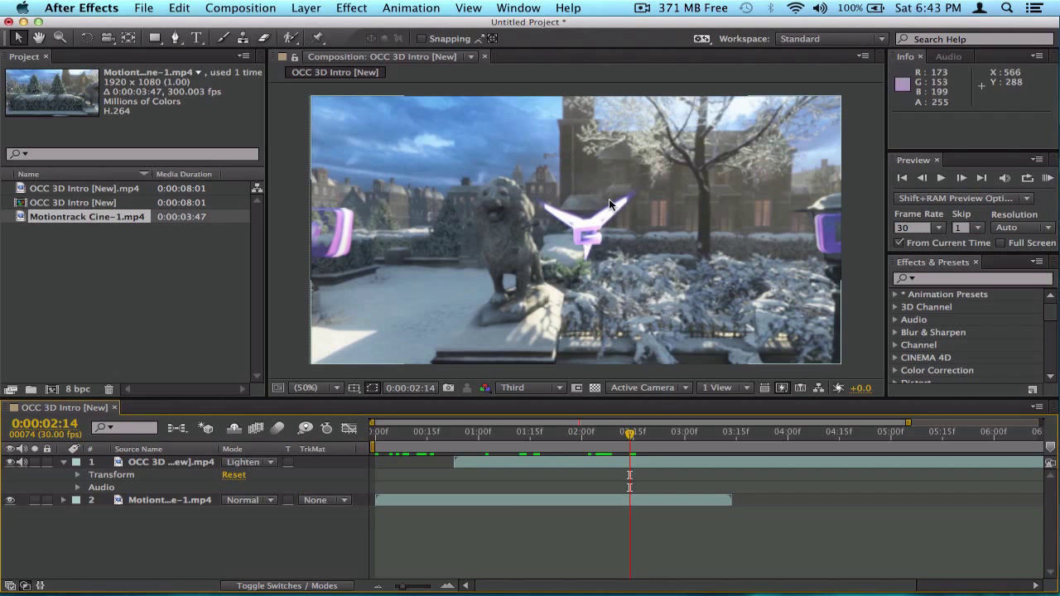
Move the current time to 0:00:03:03 to view the blended logo over the Motiontrack footage
{"action": "left_click_drag", "start_coordinate": [632, 437], "coordinate": [708, 437]}
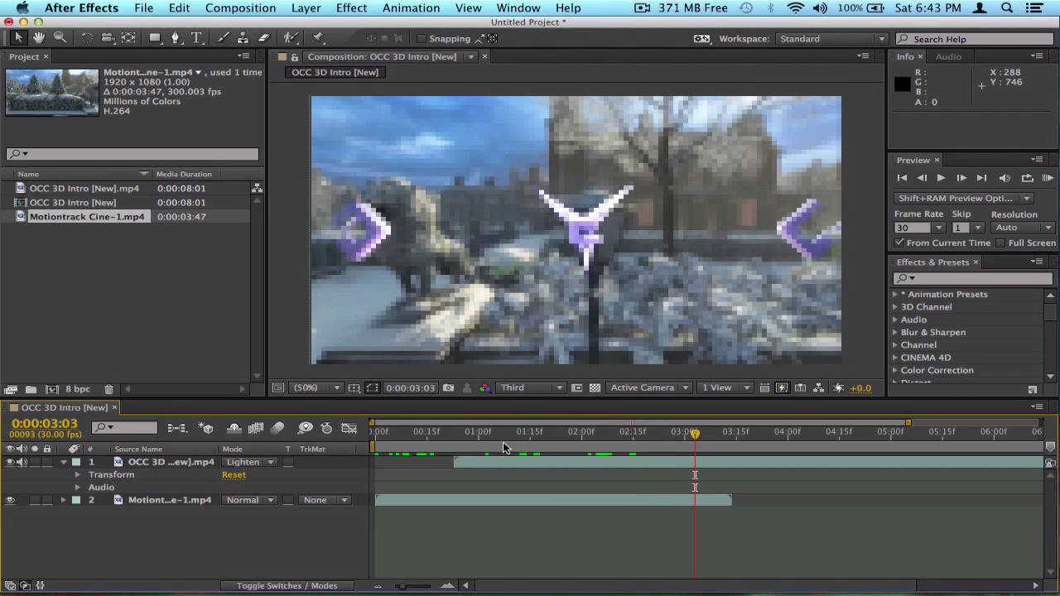
{"action": "left_click", "coordinate": [270, 462]}
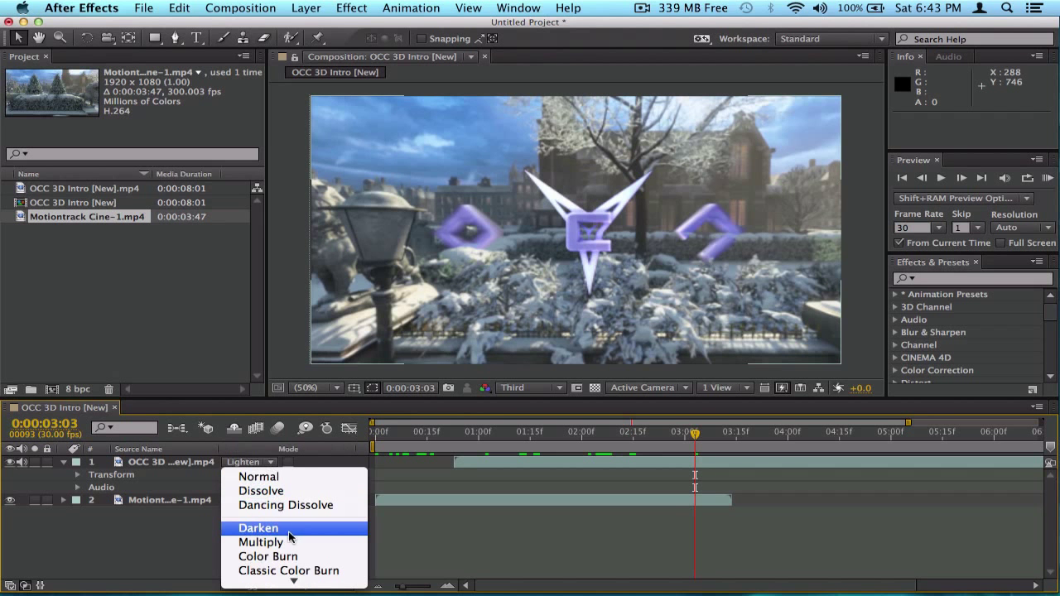
{"action": "left_click", "coordinate": [145, 518]}
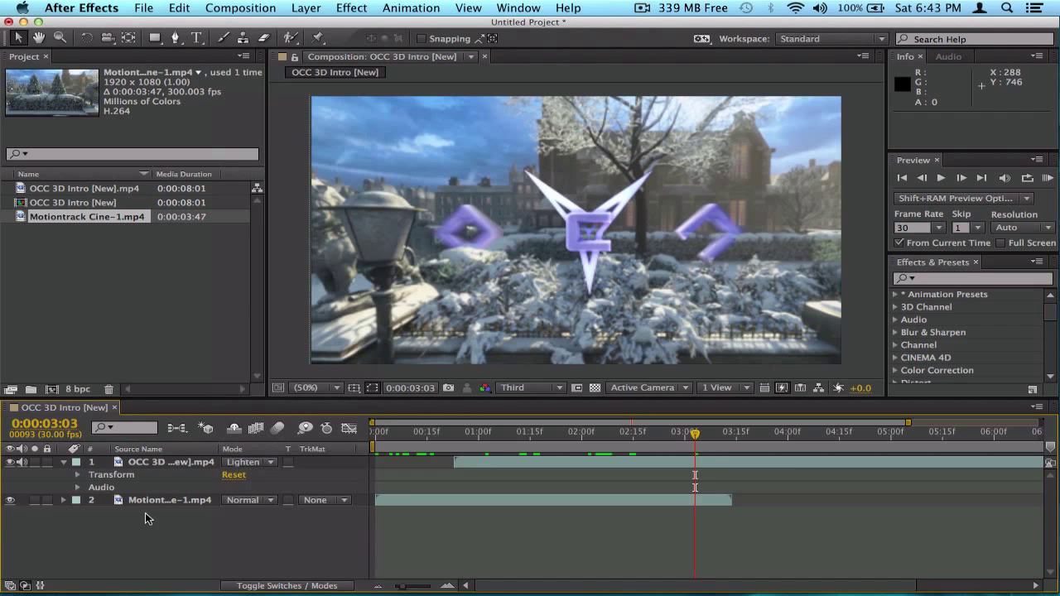
Move the Motiontrack layer above the OCC 3D Intro layer and set its blending mode to Lighten
{"action": "left_click", "coordinate": [184, 502]}
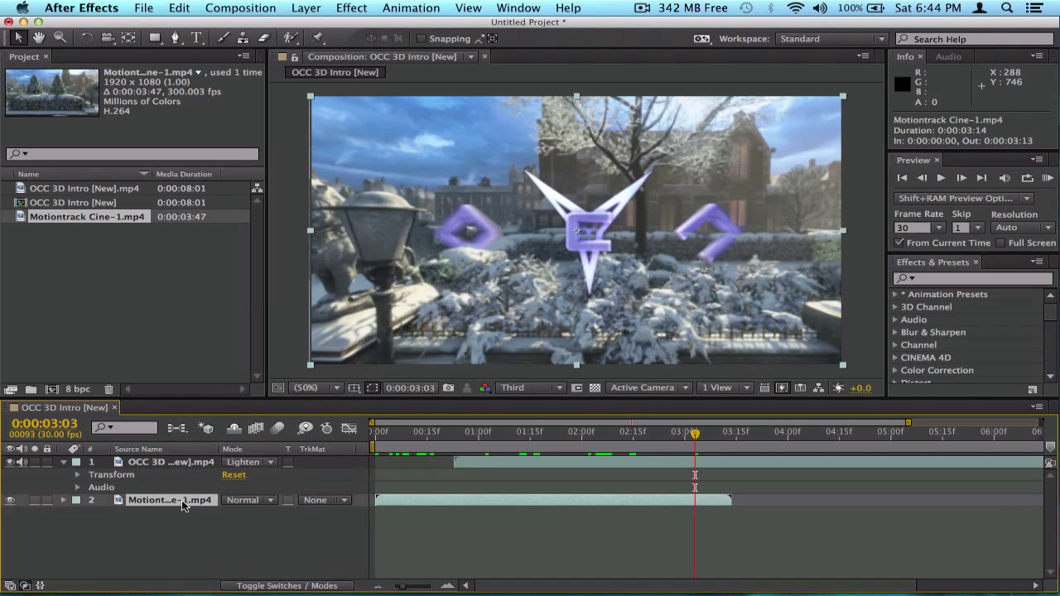
{"action": "left_click_drag", "start_coordinate": [172, 499], "coordinate": [178, 453]}
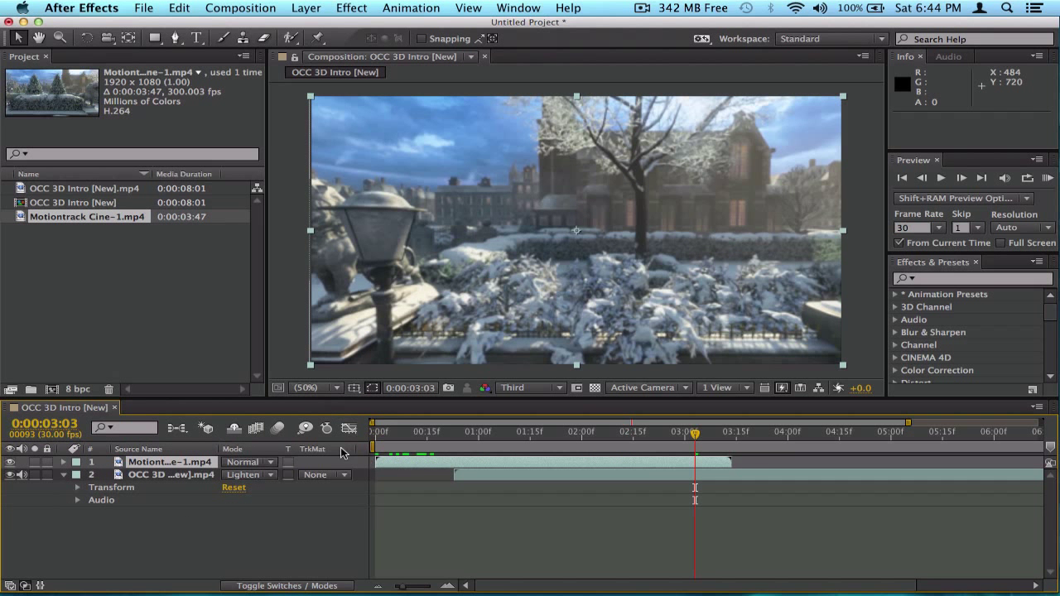
{"action": "left_click", "coordinate": [254, 468]}
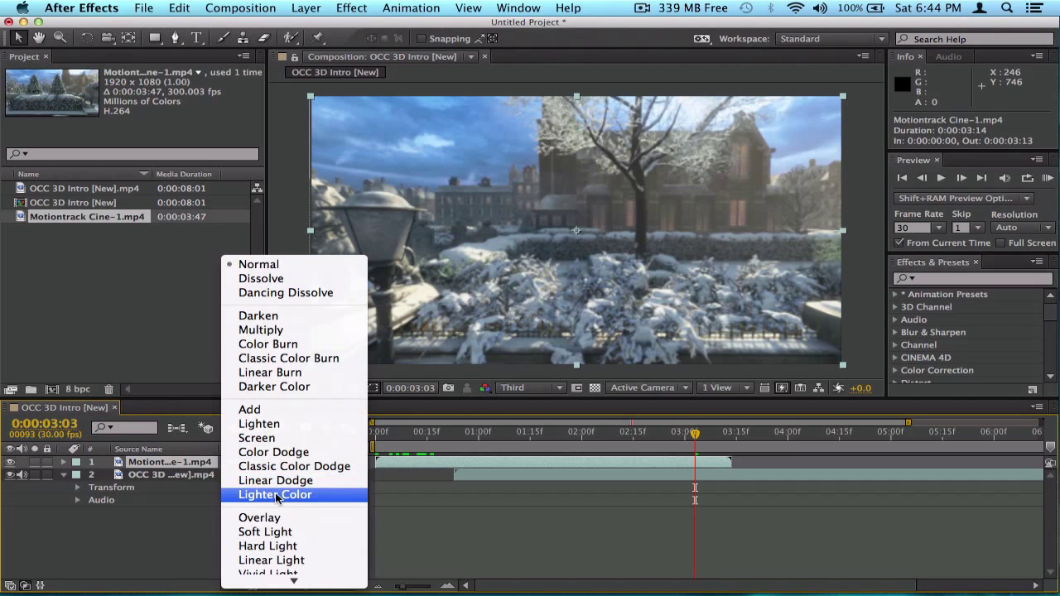
{"action": "left_click", "coordinate": [279, 426]}
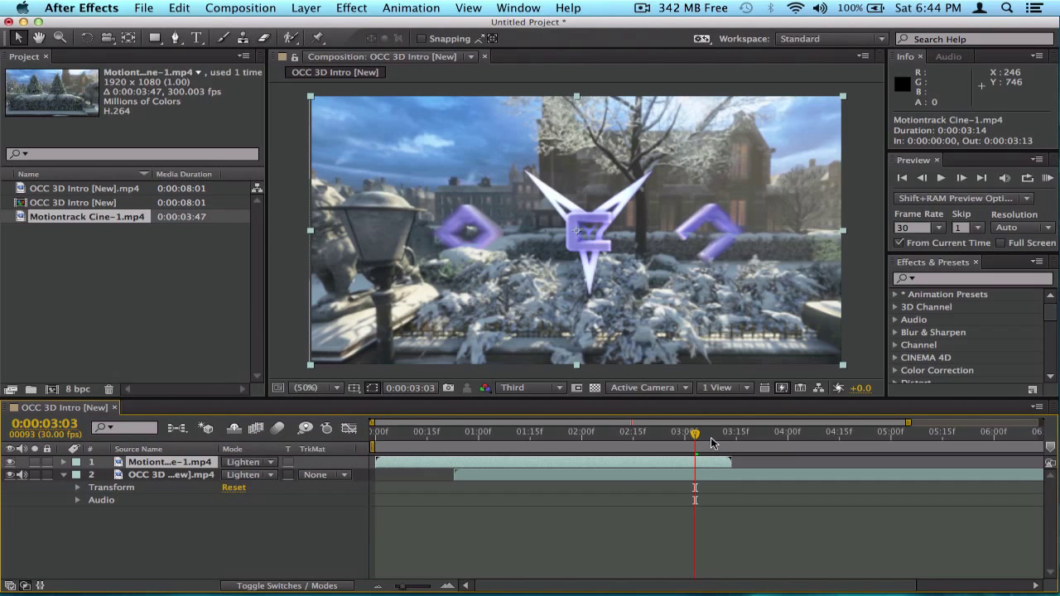
Try the Dissolve blending mode on the Motiontrack layer at 0:00:02:22 and return the layer to Normal
{"action": "left_click_drag", "start_coordinate": [680, 438], "coordinate": [657, 436]}
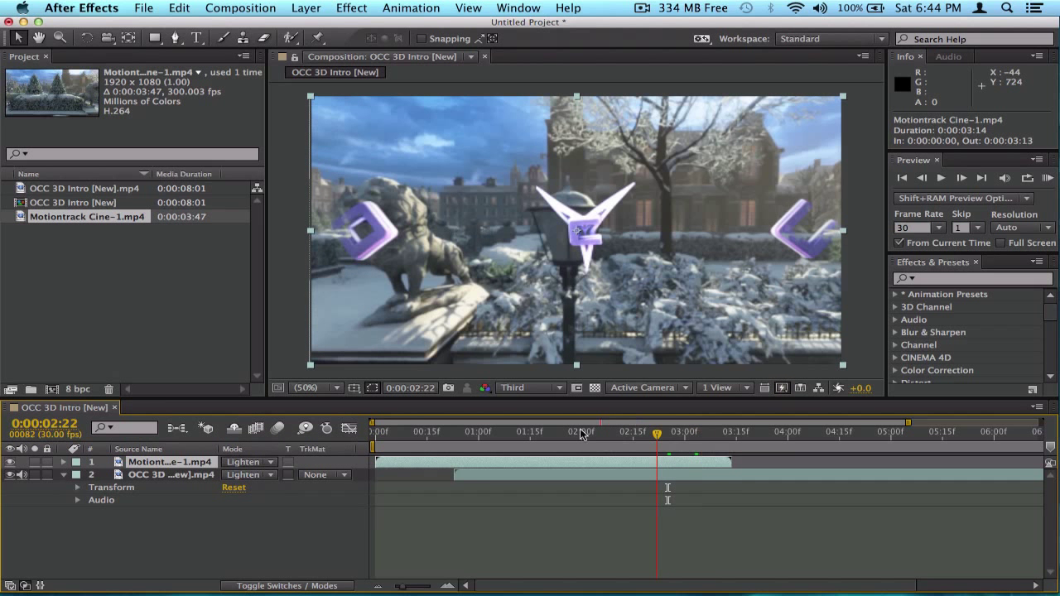
{"action": "left_click", "coordinate": [276, 464]}
{"action": "scroll", "coordinate": [284, 508], "scroll_direction": "down", "scroll_amount": 3}
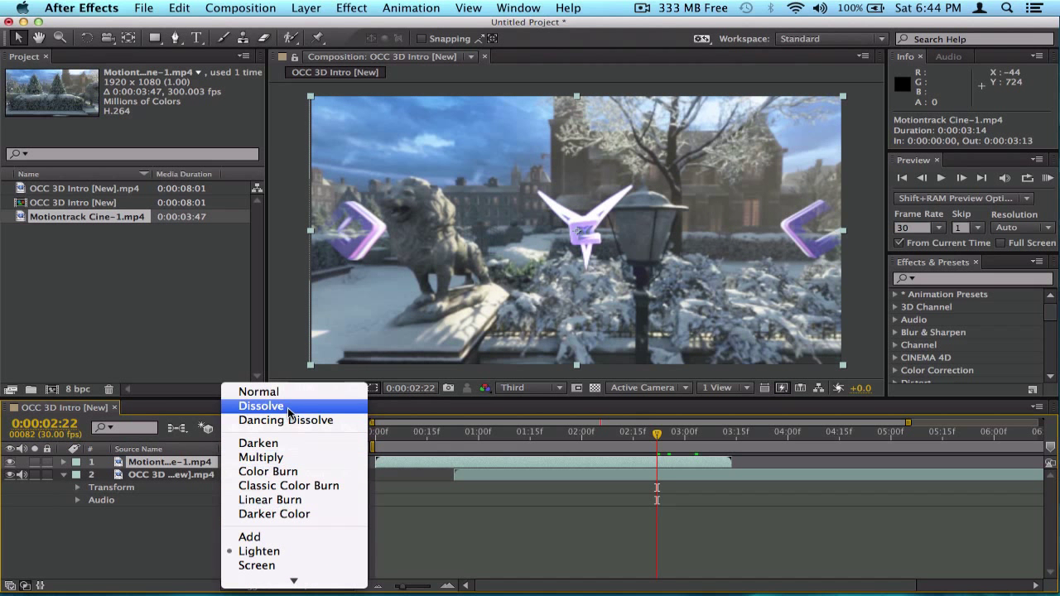
{"action": "left_click", "coordinate": [289, 407]}
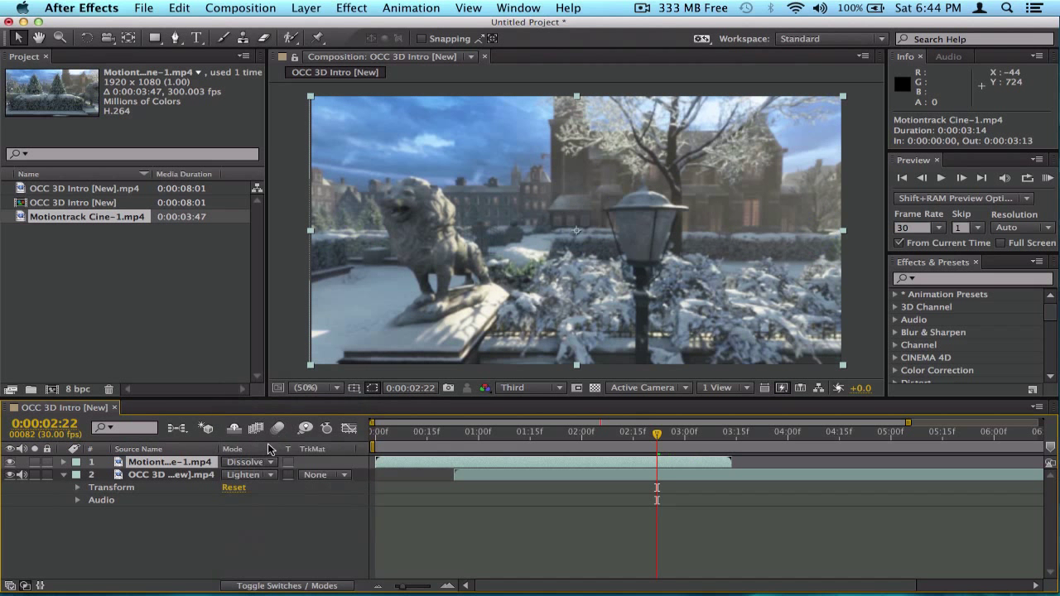
{"action": "left_click", "coordinate": [263, 465]}
{"action": "left_click", "coordinate": [263, 476]}
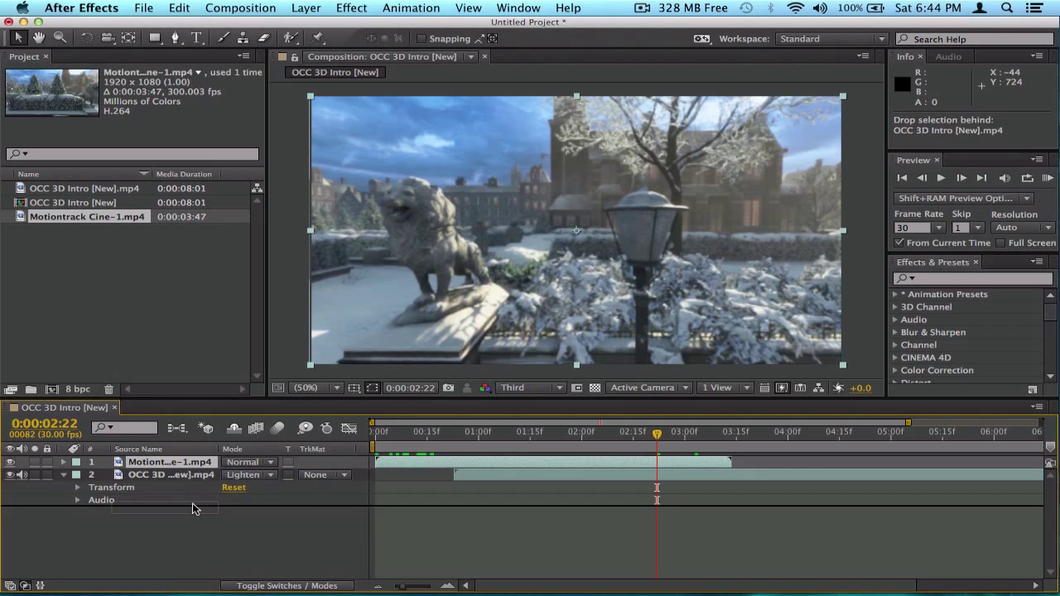
Move the Motiontrack layer below the OCC 3D Intro layer and try Dissolve, Dancing Dissolve and Color Burn on the intro layer
{"action": "left_click_drag", "start_coordinate": [192, 502], "coordinate": [192, 505]}
{"action": "left_click", "coordinate": [249, 462]}
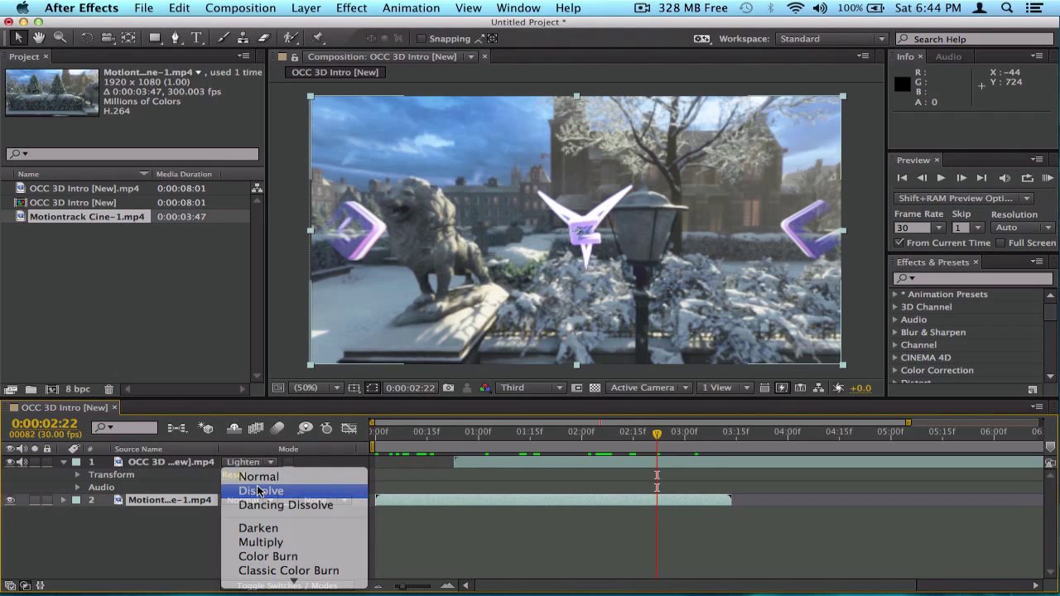
{"action": "left_click", "coordinate": [256, 481]}
{"action": "left_click", "coordinate": [253, 462]}
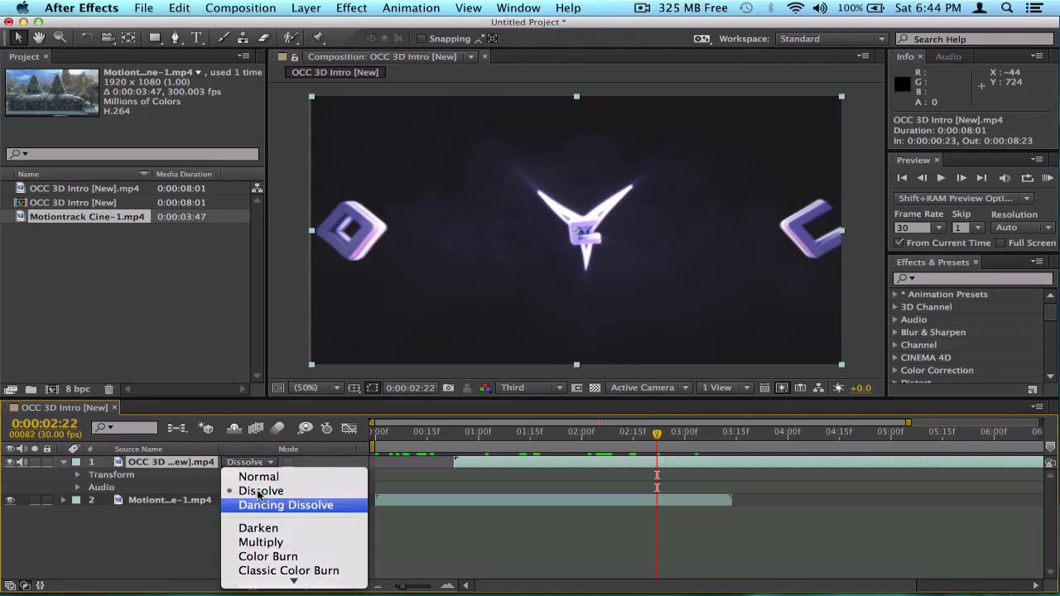
{"action": "left_click", "coordinate": [257, 505]}
{"action": "left_click", "coordinate": [257, 466]}
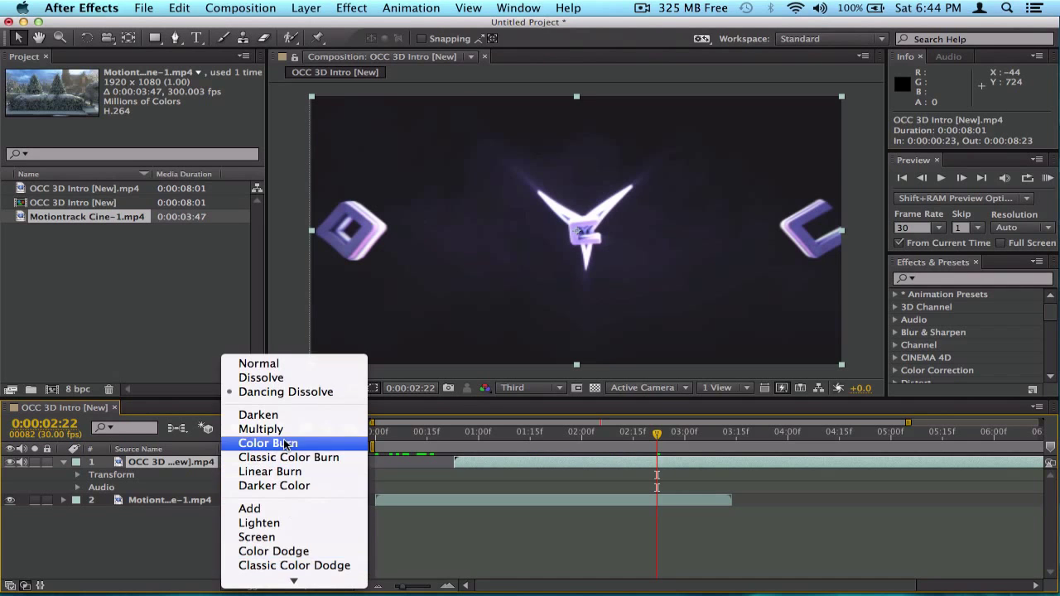
{"action": "left_click", "coordinate": [257, 442]}
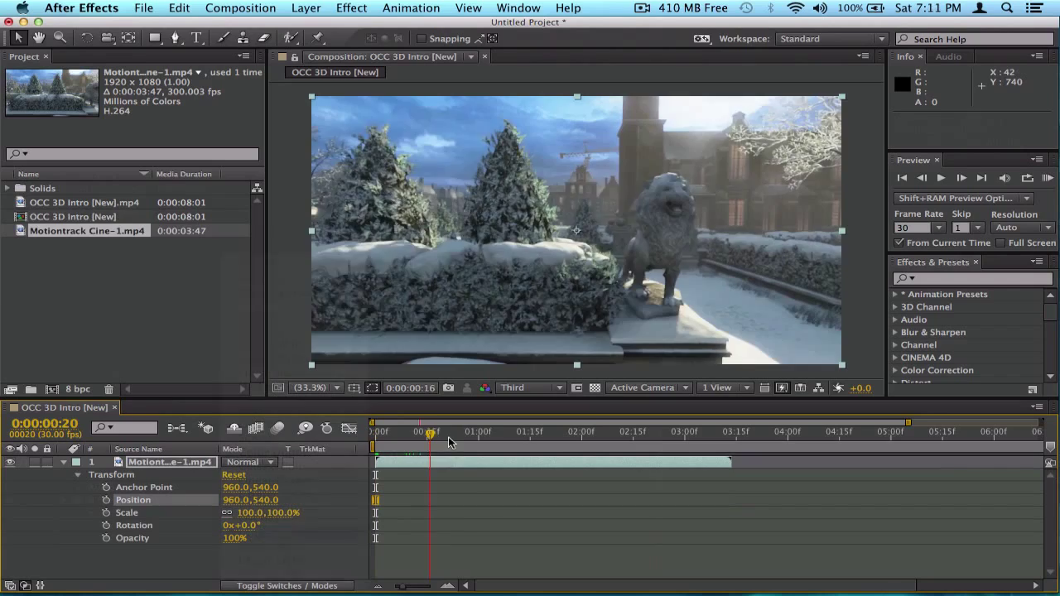
Collapse the Motiontrack layer's Transform properties and scrub from the composition start to 0:00:02:26
{"action": "left_click_drag", "start_coordinate": [448, 436], "coordinate": [375, 437]}
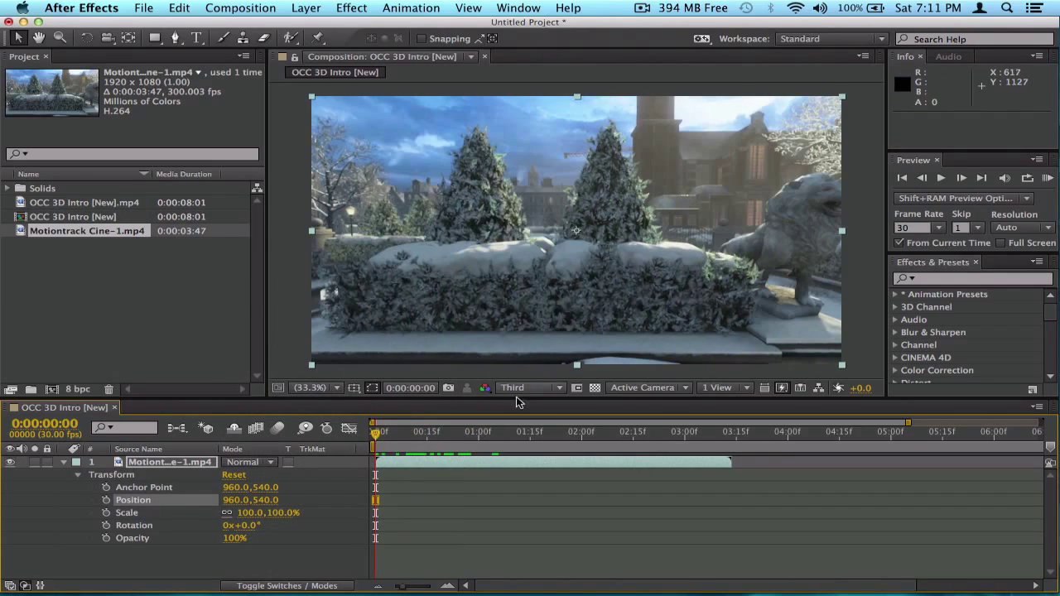
{"action": "left_click_drag", "start_coordinate": [437, 452], "coordinate": [190, 460]}
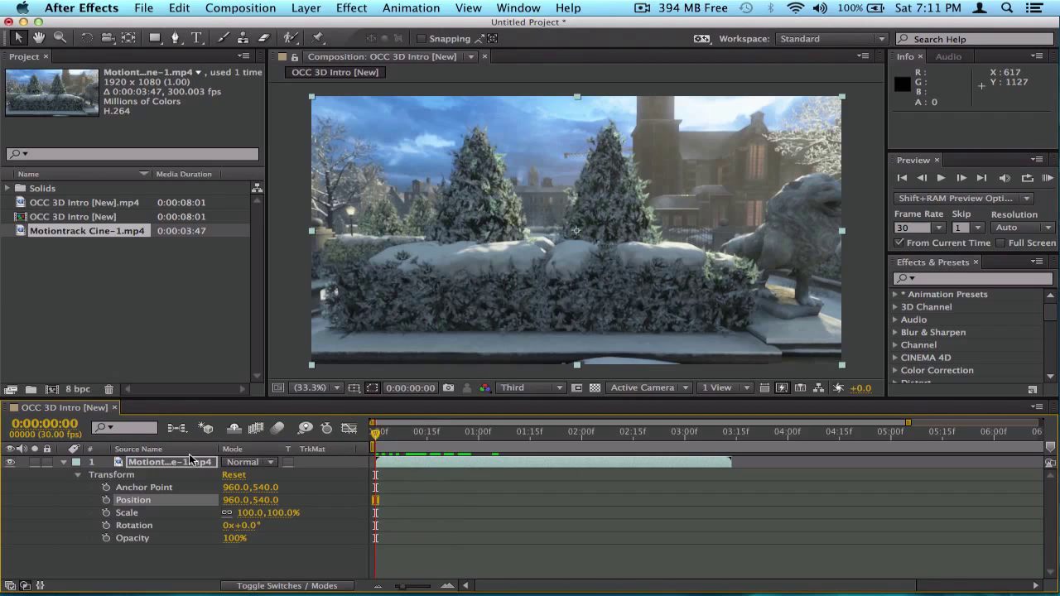
{"action": "left_click", "coordinate": [64, 462]}
{"action": "left_click_drag", "start_coordinate": [401, 437], "coordinate": [669, 454]}
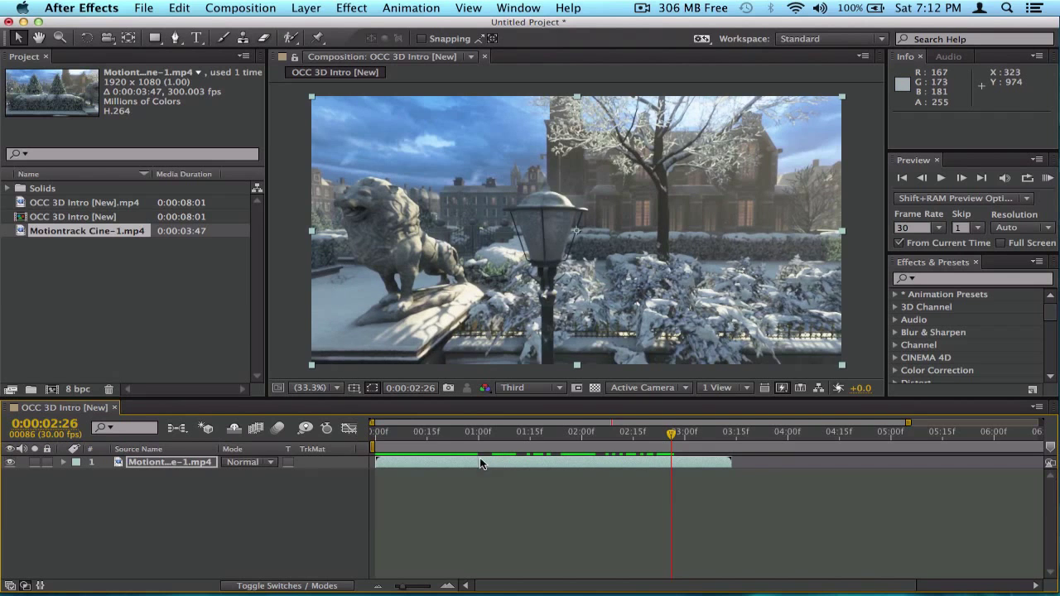
Split the Motiontrack layer at 0:00:01:15
{"action": "left_click", "coordinate": [413, 448]}
{"action": "left_click_drag", "start_coordinate": [412, 448], "coordinate": [530, 460]}
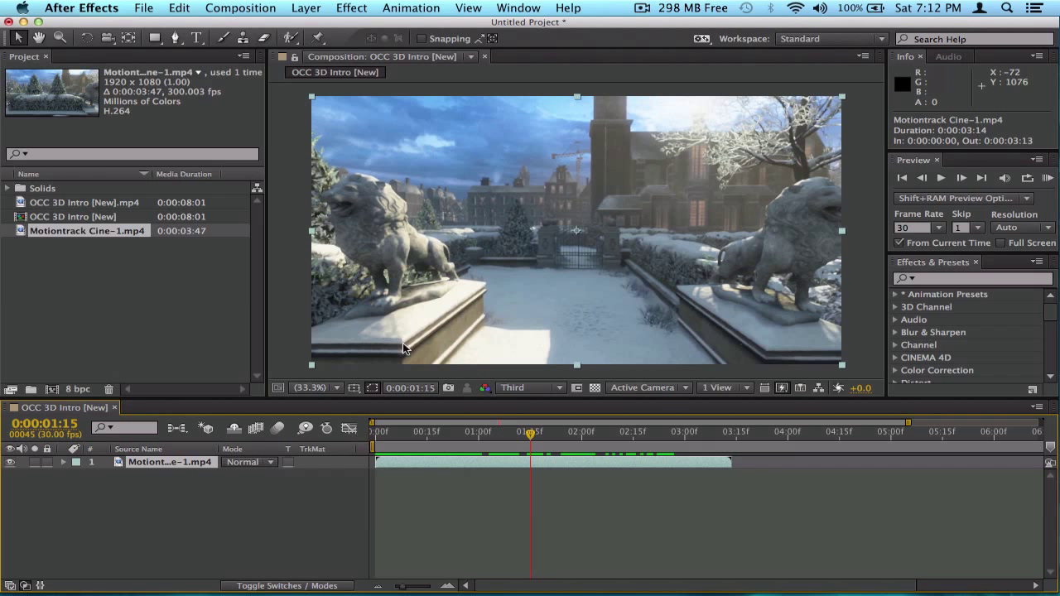
{"action": "left_click", "coordinate": [169, 7]}
{"action": "left_click", "coordinate": [213, 183]}
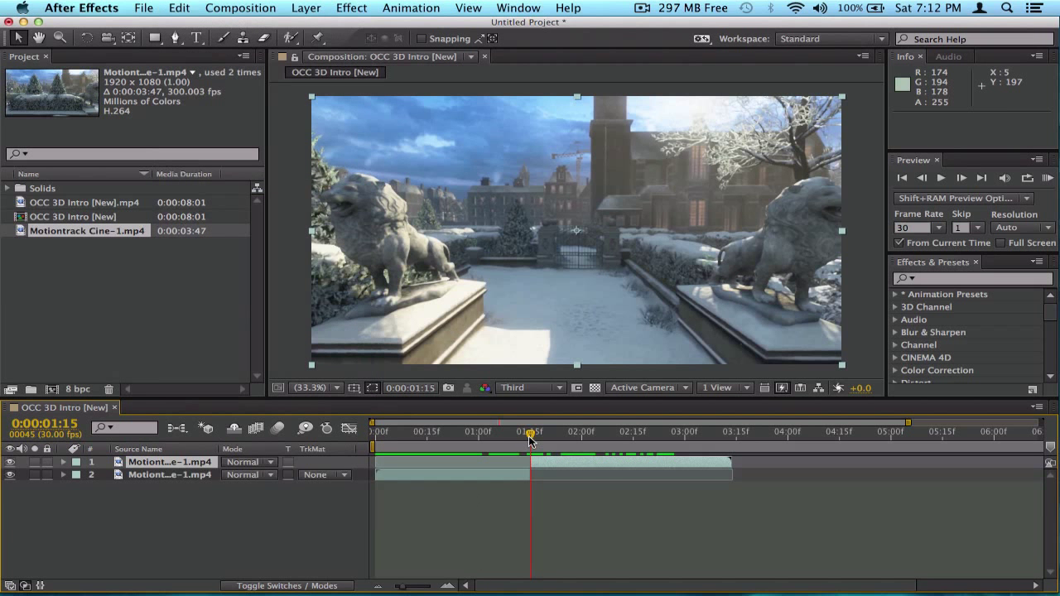
{"action": "left_click_drag", "start_coordinate": [528, 436], "coordinate": [505, 434]}
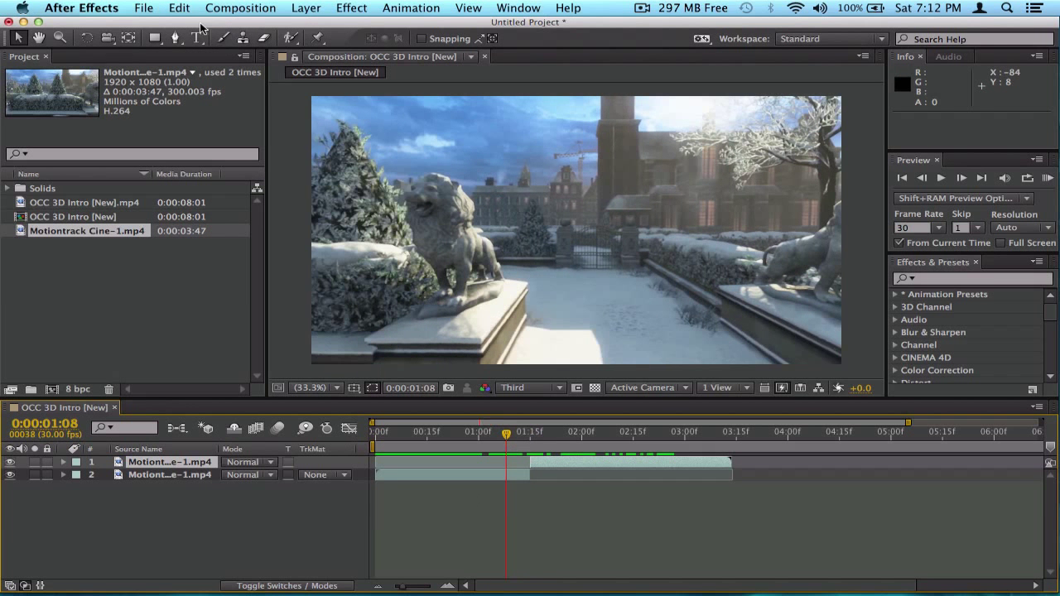
{"action": "left_click", "coordinate": [179, 8]}
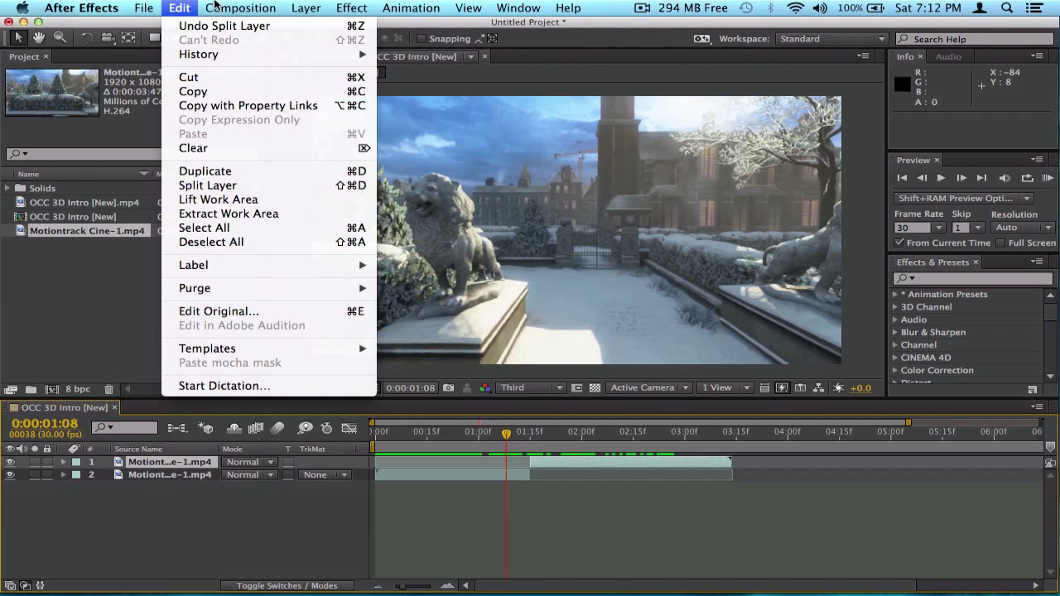
{"action": "left_click", "coordinate": [178, 8]}
Delete the first part of the split Motiontrack clip, the layer ending at the 0:00:01:15 cut
{"action": "left_click", "coordinate": [466, 474]}
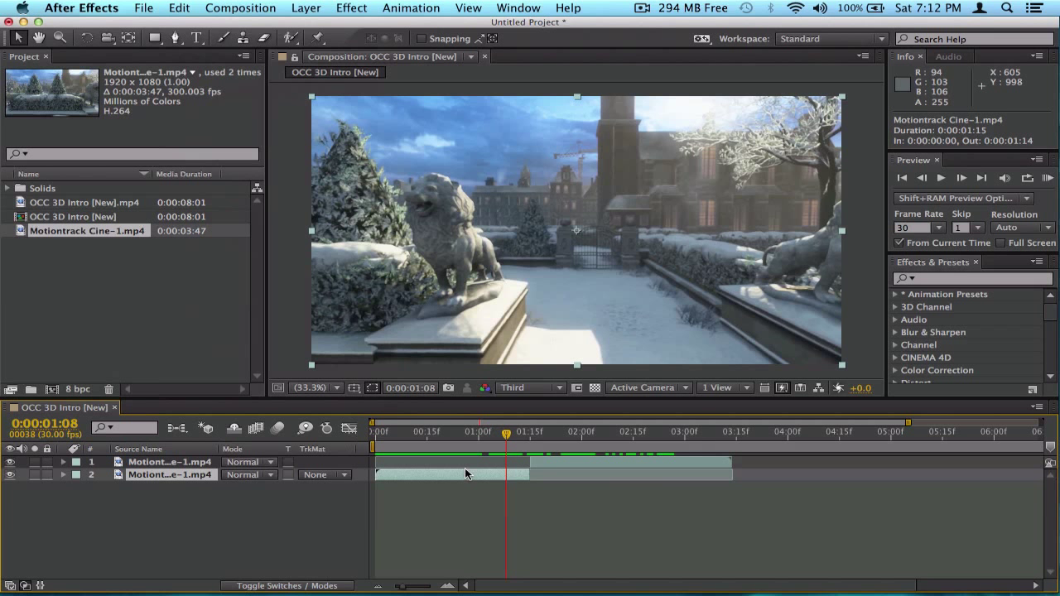
{"action": "left_click", "coordinate": [180, 7]}
{"action": "left_click", "coordinate": [240, 68]}
{"action": "left_click", "coordinate": [319, 143]}
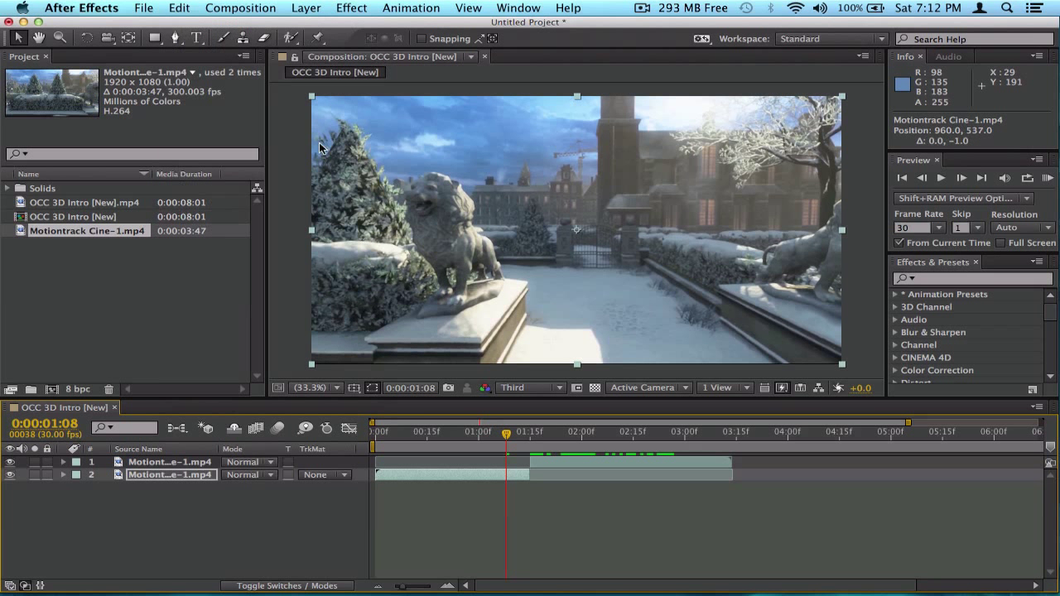
{"action": "left_click_drag", "start_coordinate": [507, 433], "coordinate": [488, 436]}
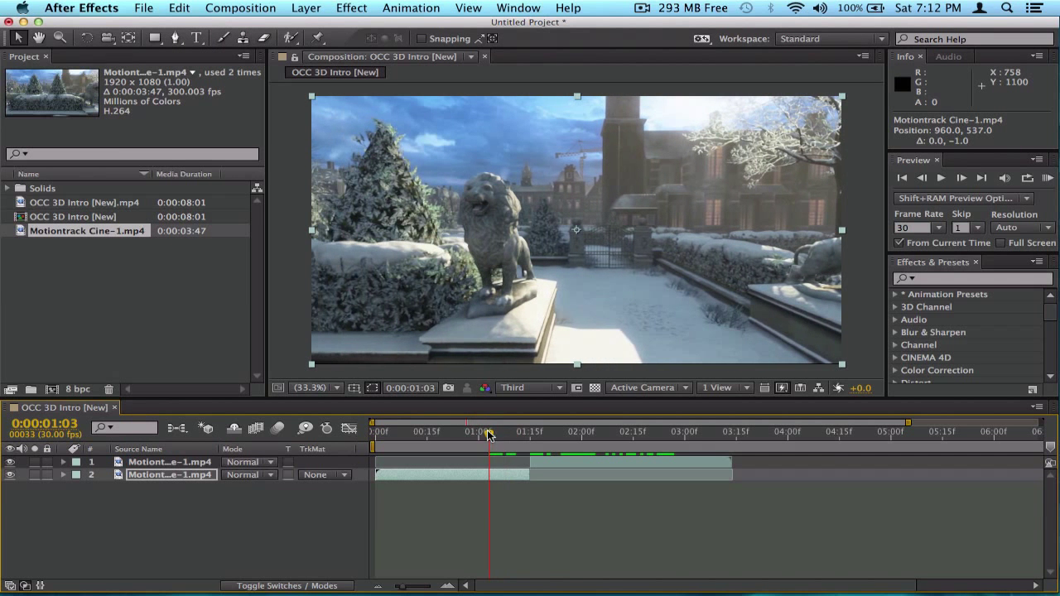
{"action": "left_click", "coordinate": [179, 8]}
{"action": "left_click", "coordinate": [191, 94]}
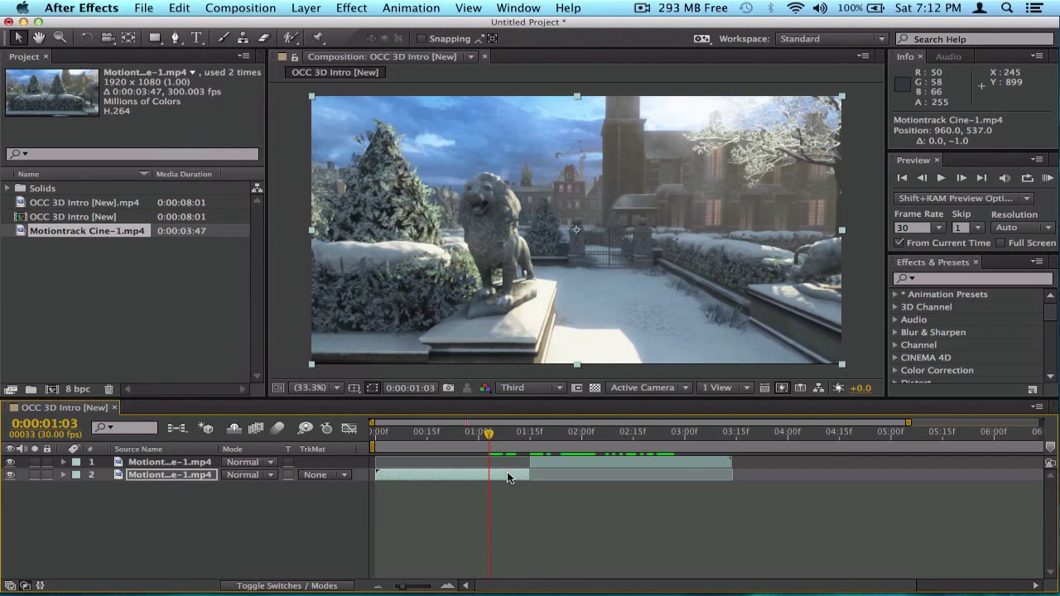
{"action": "left_click", "coordinate": [501, 476]}
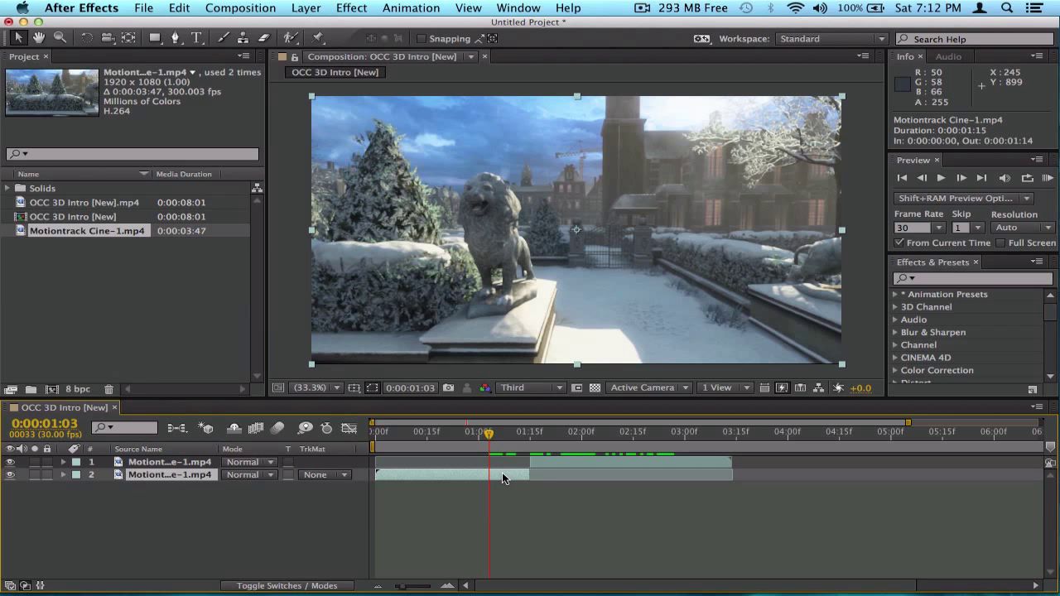
{"action": "key", "text": "Delete"}
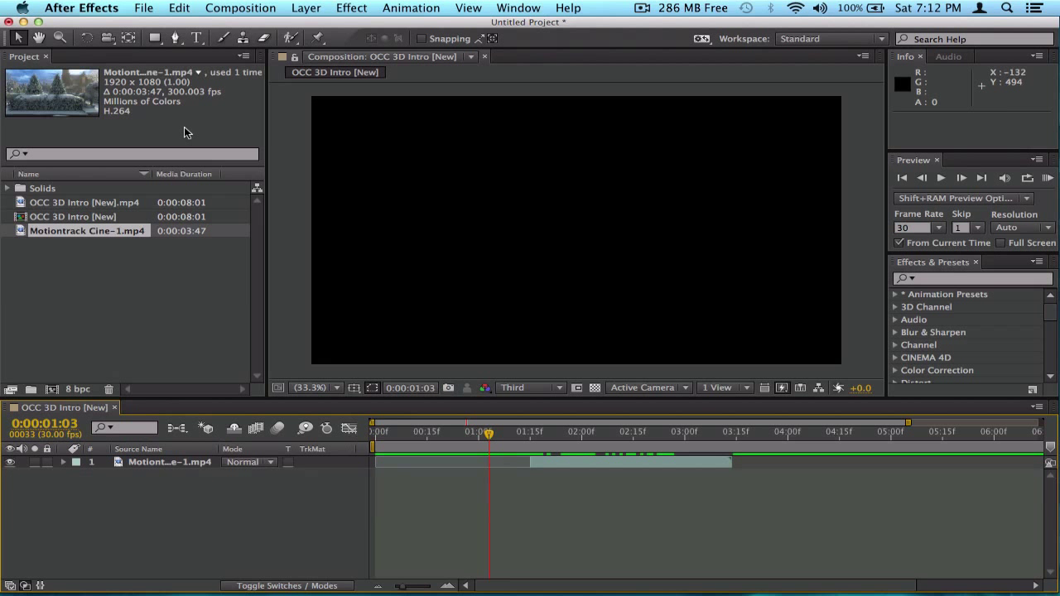
Clear the remaining Motiontrack layer at 0:00:01:20 and undo the clearing
{"action": "left_click", "coordinate": [195, 6]}
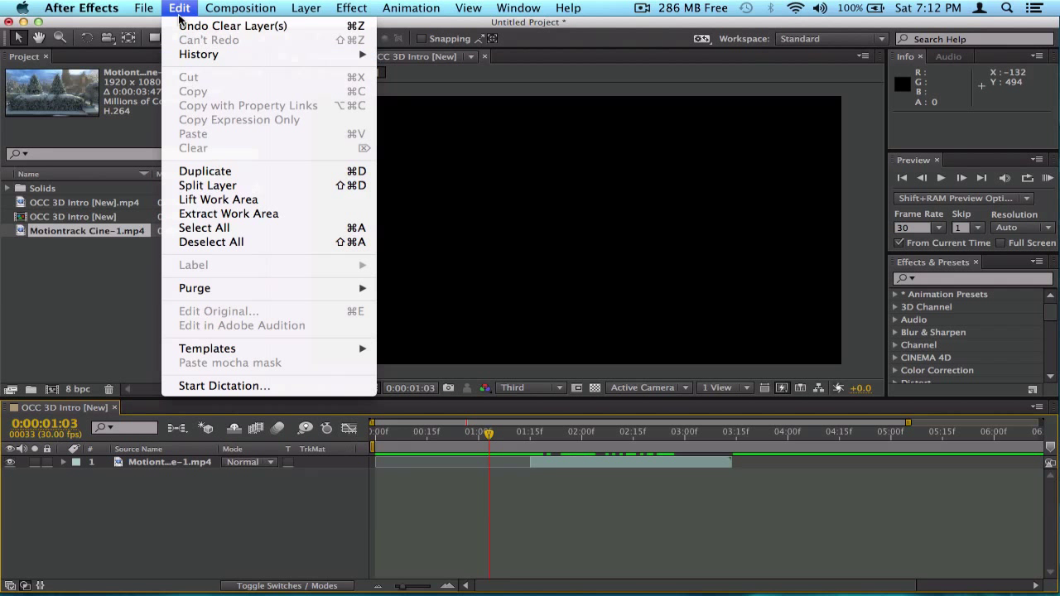
{"action": "left_click", "coordinate": [187, 7]}
{"action": "left_click", "coordinate": [547, 431]}
{"action": "left_click", "coordinate": [555, 464]}
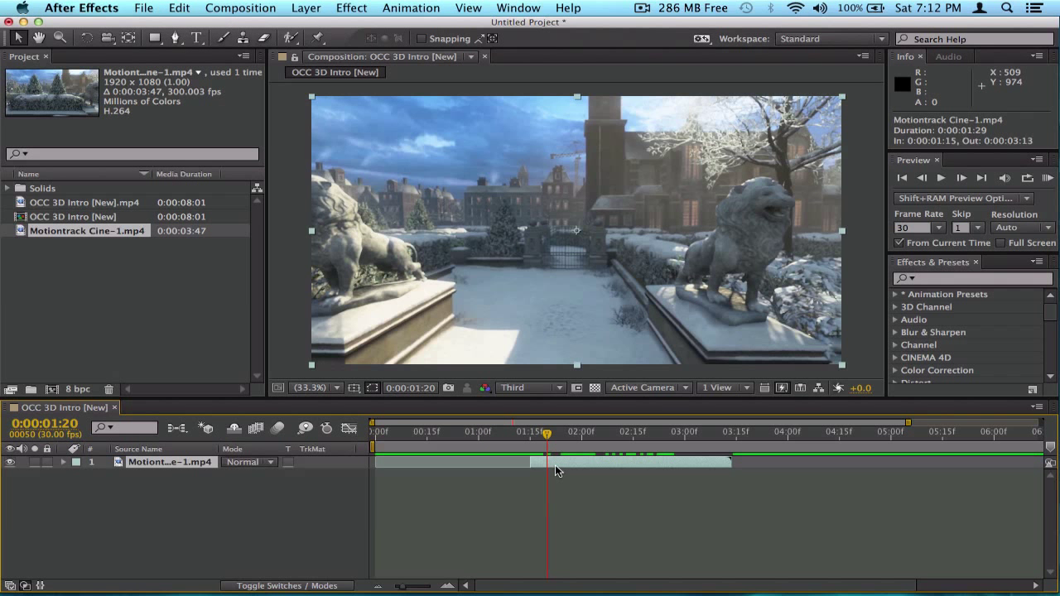
{"action": "left_click", "coordinate": [180, 6]}
{"action": "left_click", "coordinate": [220, 152]}
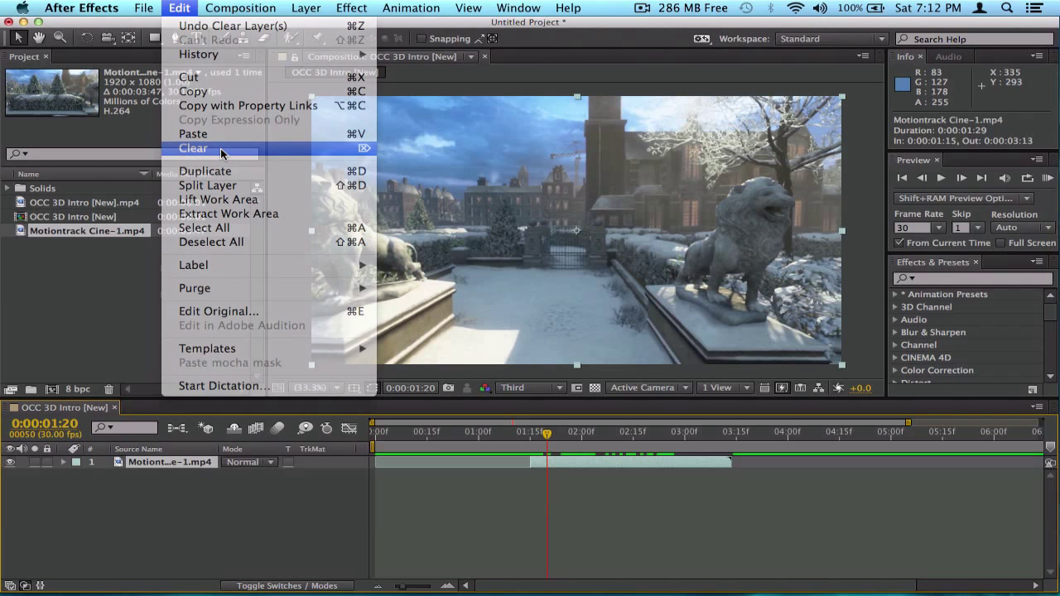
{"action": "left_click", "coordinate": [179, 7]}
{"action": "left_click", "coordinate": [228, 31]}
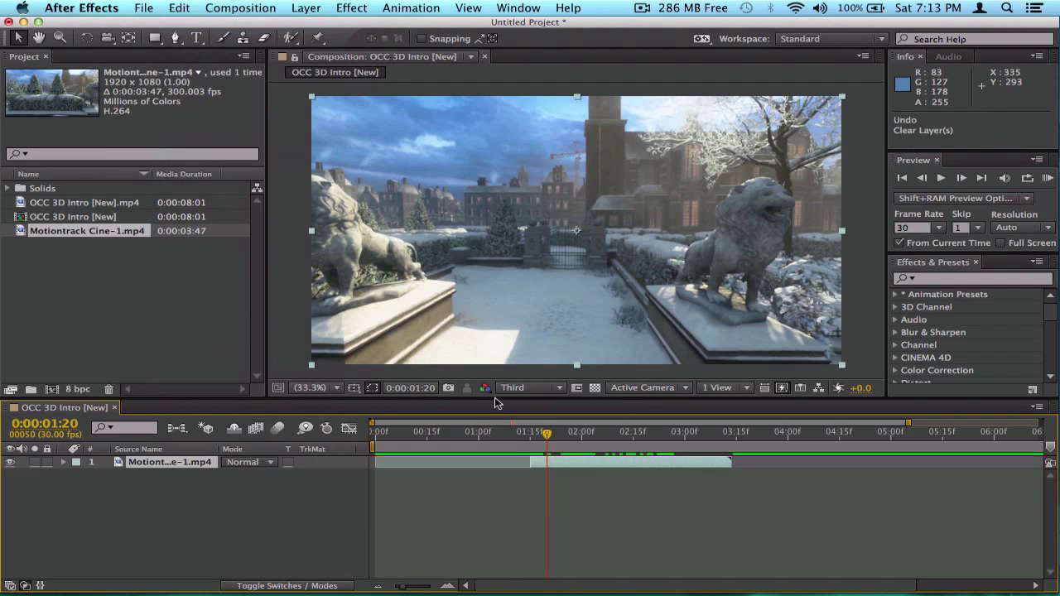
Shift the remaining Motiontrack clip to start at 0:00:02:08 and scrub through the empty time before it
{"action": "left_click_drag", "start_coordinate": [569, 461], "coordinate": [649, 462]}
{"action": "left_click_drag", "start_coordinate": [557, 439], "coordinate": [512, 438]}
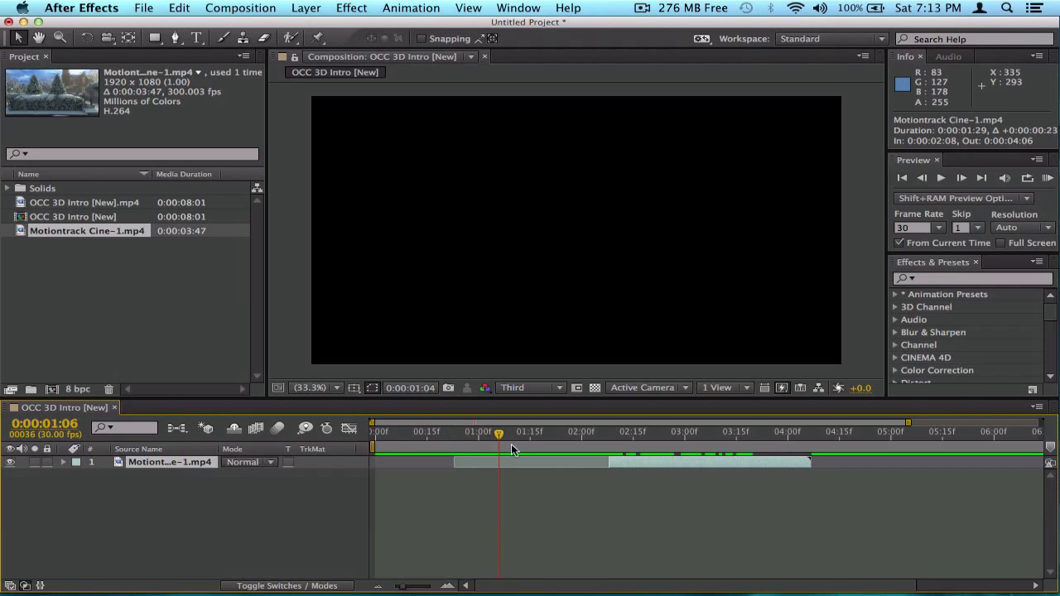
{"action": "left_click", "coordinate": [613, 455]}
Extend the Motiontrack clip's in point back to 0:00:01:01 and move the clip to start at 0:00:00:00
{"action": "left_click_drag", "start_coordinate": [614, 438], "coordinate": [468, 440]}
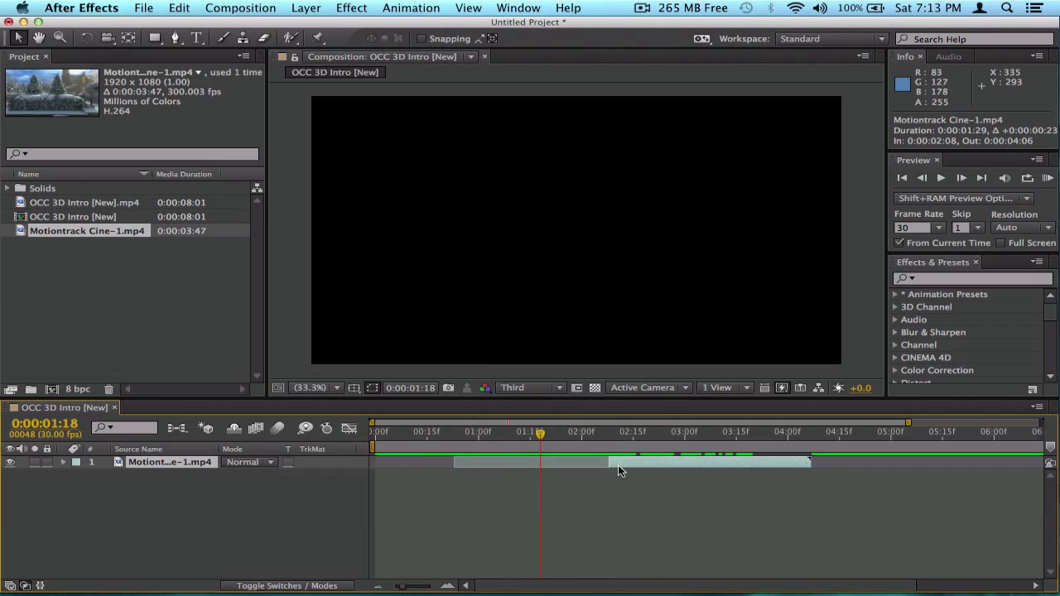
{"action": "left_click_drag", "start_coordinate": [561, 439], "coordinate": [557, 464]}
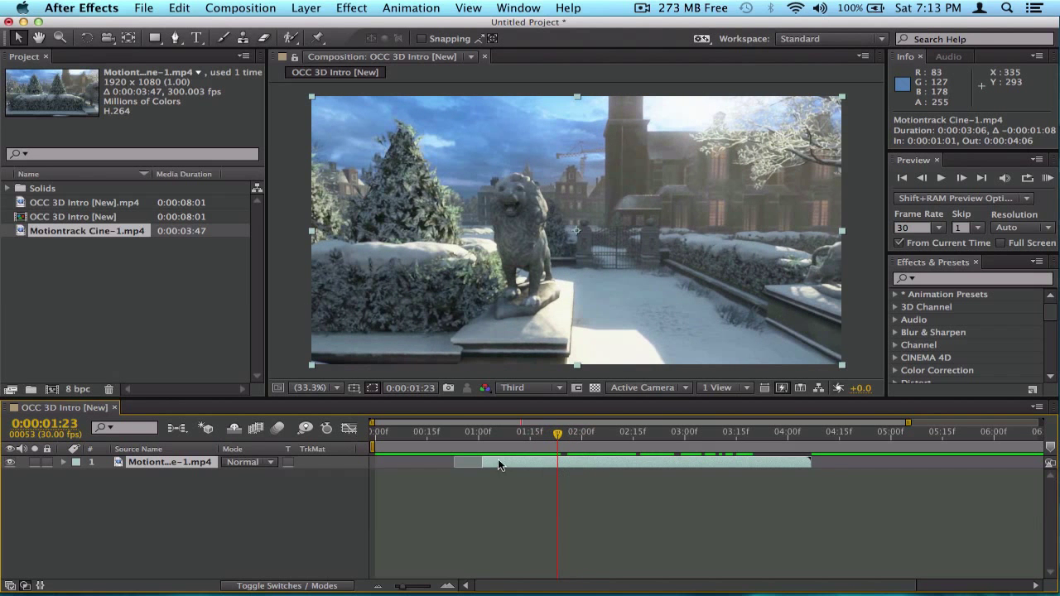
{"action": "left_click_drag", "start_coordinate": [483, 462], "coordinate": [431, 466]}
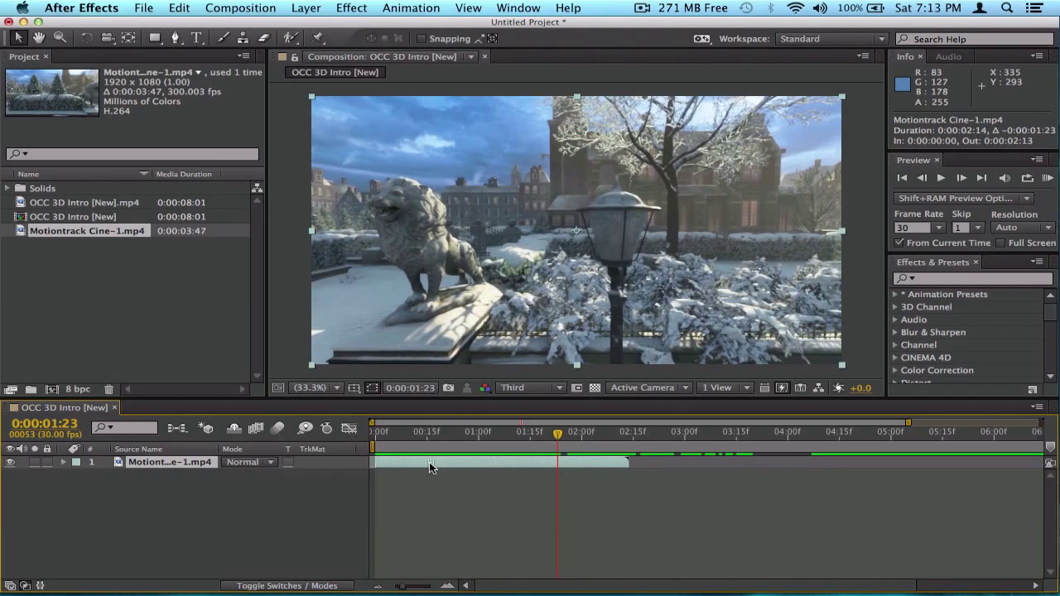
Play a RAM preview of the repositioned clip from 0:00:00:00 and stop it
{"action": "key", "text": "Home"}
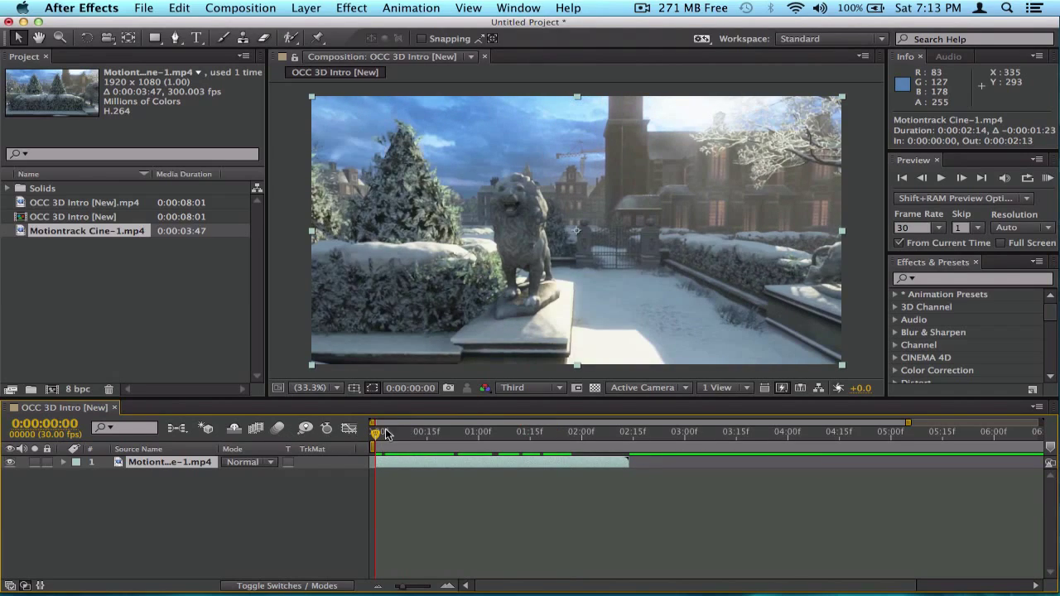
{"action": "left_click", "coordinate": [1048, 177]}
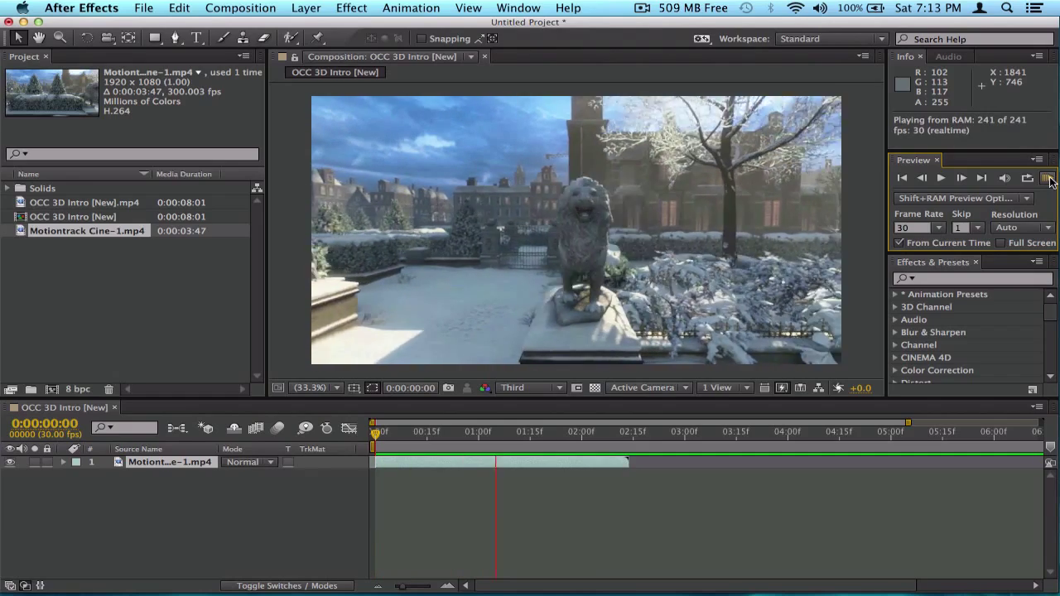
{"action": "left_click", "coordinate": [1048, 178]}
{"action": "left_click", "coordinate": [504, 535]}
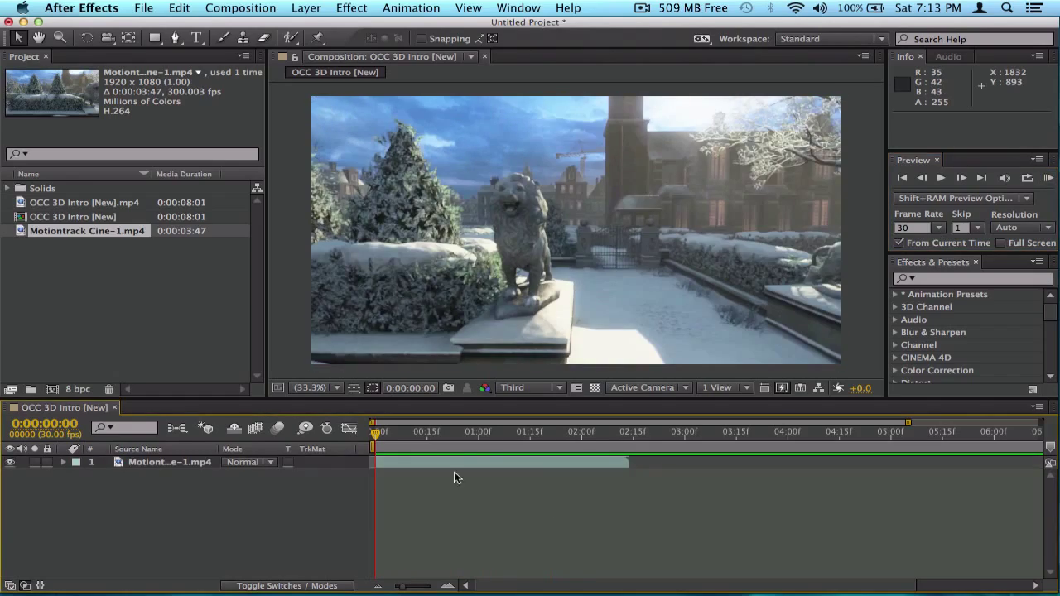
Extend the Motiontrack clip to its full 0:00:03:14 duration and place its start at 0:00:00:00
{"action": "left_click_drag", "start_coordinate": [454, 471], "coordinate": [403, 472]}
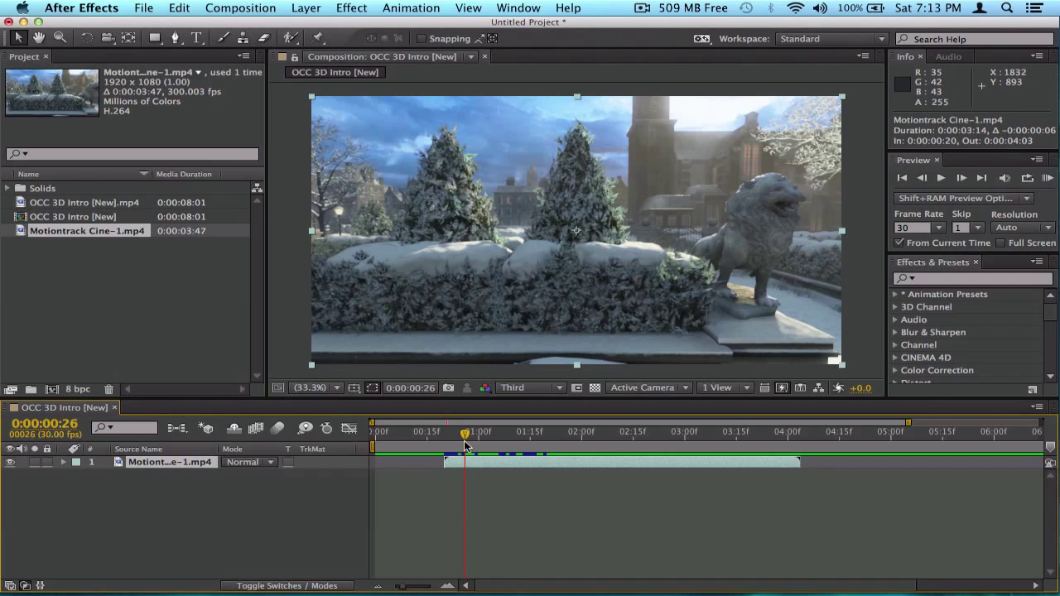
{"action": "left_click_drag", "start_coordinate": [464, 445], "coordinate": [398, 466]}
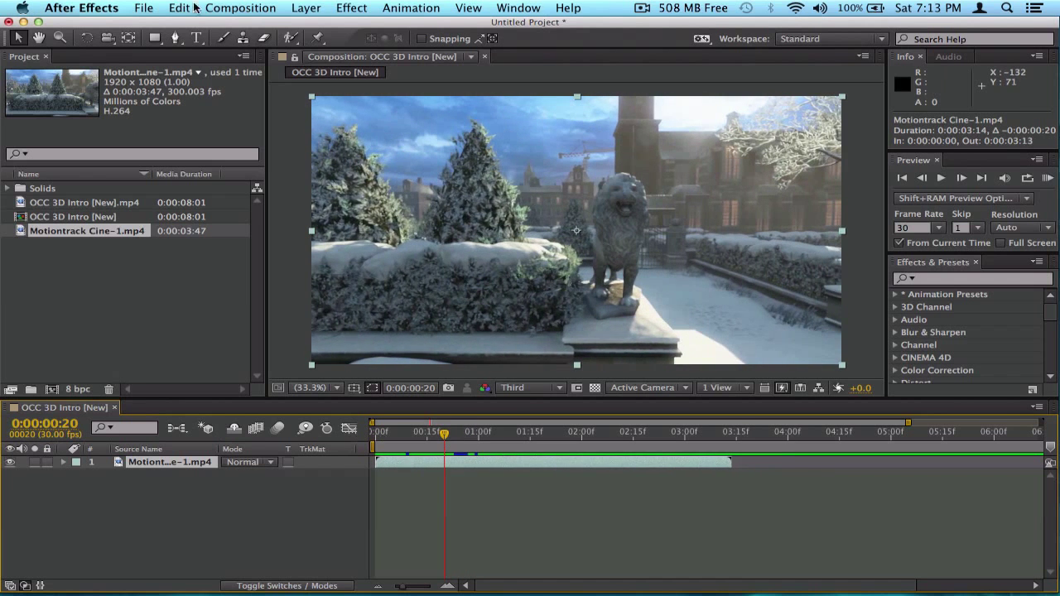
Duplicate the Motiontrack layer and shift the upper copy to start at 0:00:01:05
{"action": "left_click", "coordinate": [176, 9]}
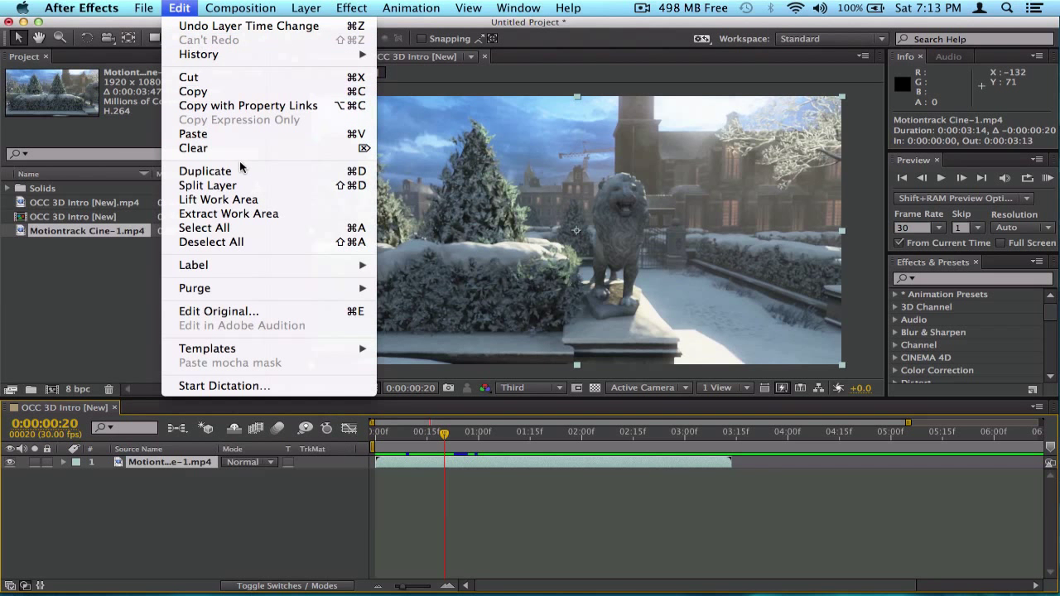
{"action": "left_click", "coordinate": [240, 170]}
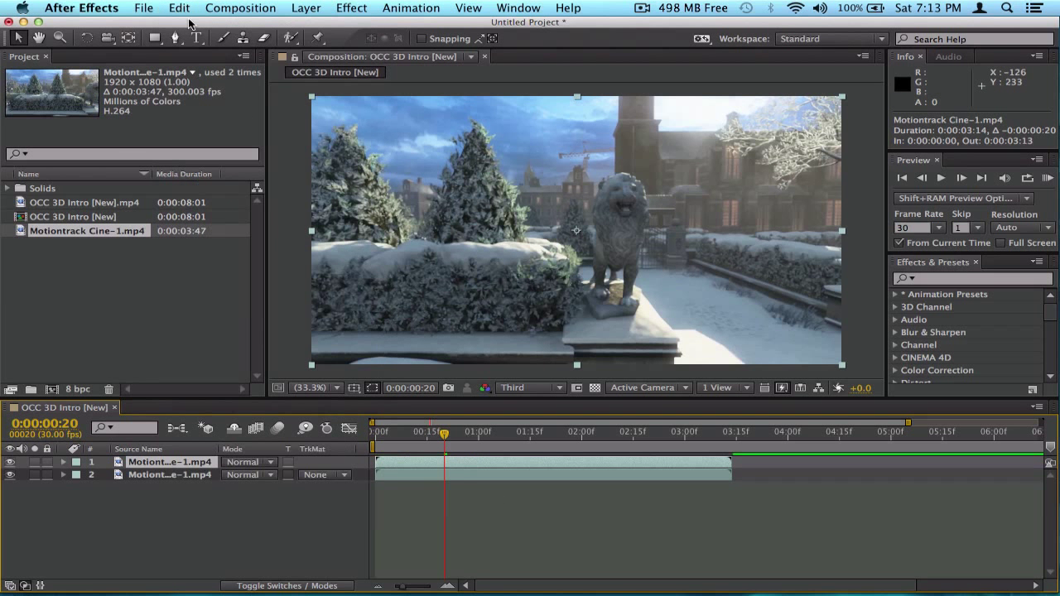
{"action": "left_click_drag", "start_coordinate": [480, 462], "coordinate": [598, 460]}
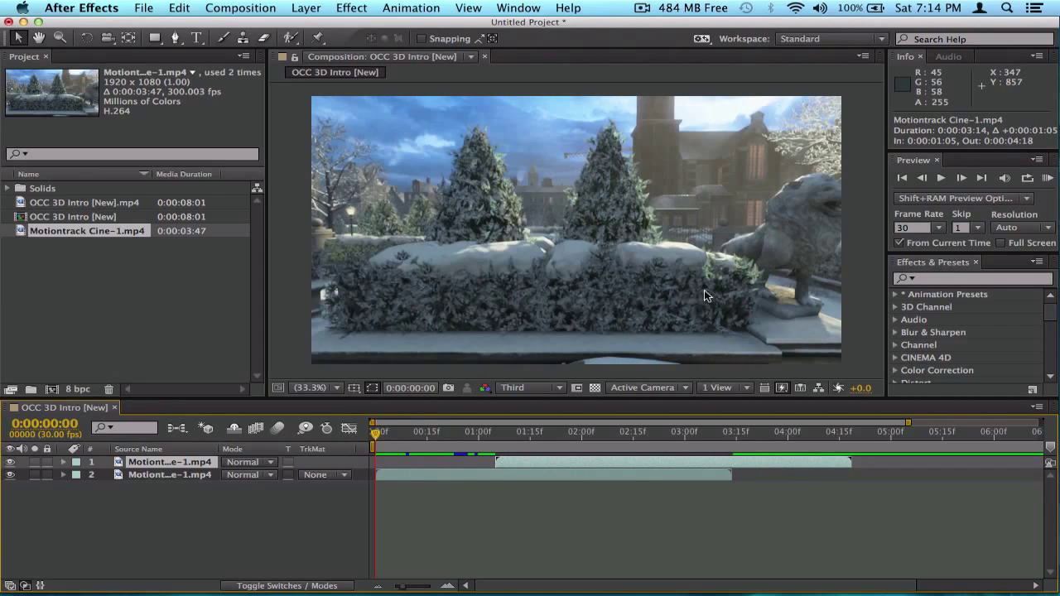
Play a RAM preview of the two overlapping Motiontrack layers from the composition start and stop it
{"action": "left_click", "coordinate": [1048, 178]}
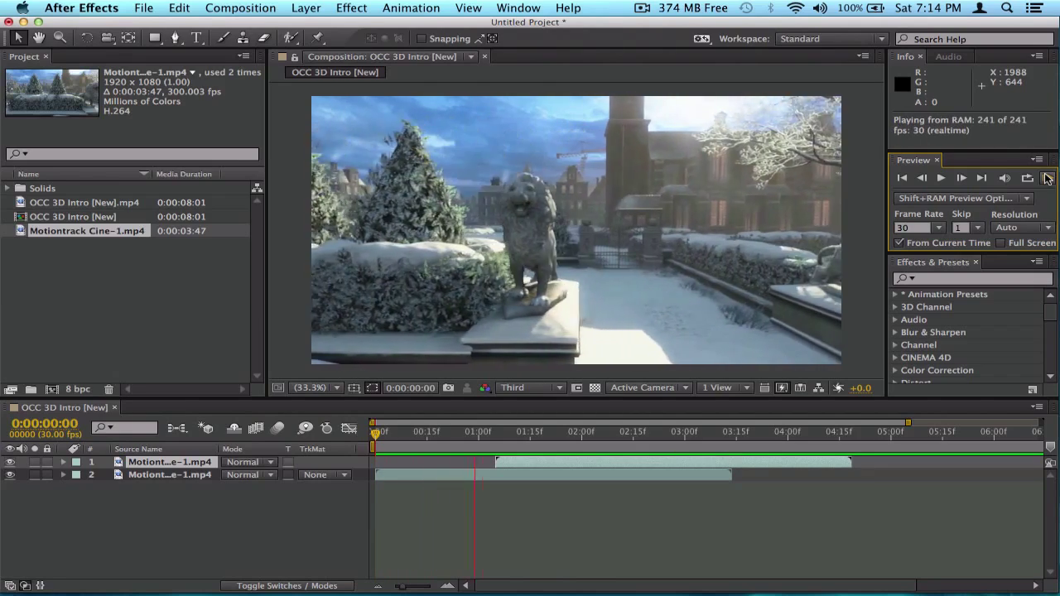
{"action": "left_click", "coordinate": [625, 511]}
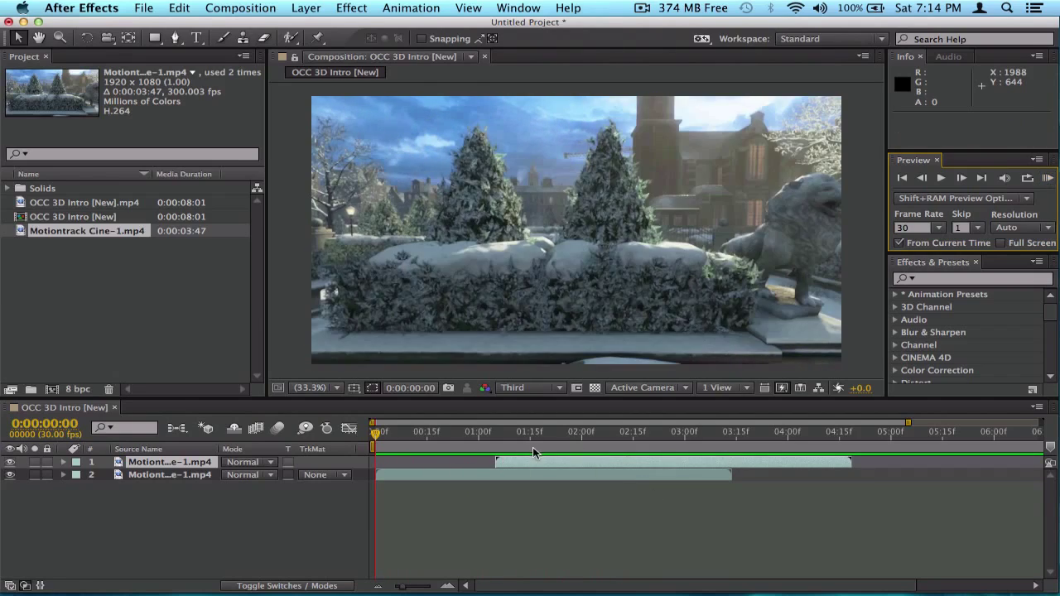
Realign the upper copy to 0:00:00:00 and delete both Motiontrack layers from the composition
{"action": "left_click_drag", "start_coordinate": [533, 461], "coordinate": [414, 454]}
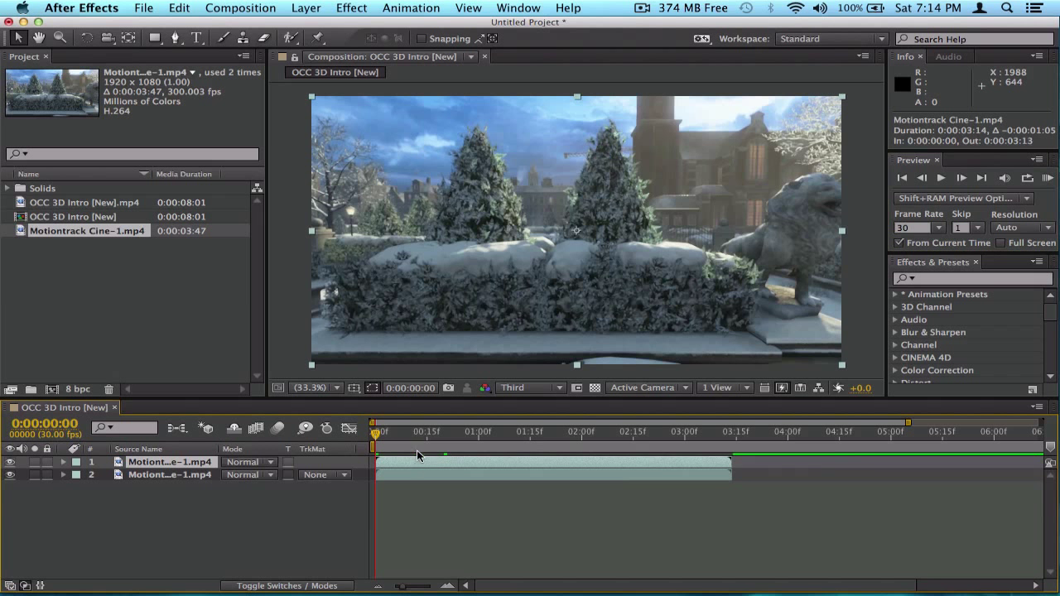
{"action": "left_click", "coordinate": [422, 474], "text": "shift"}
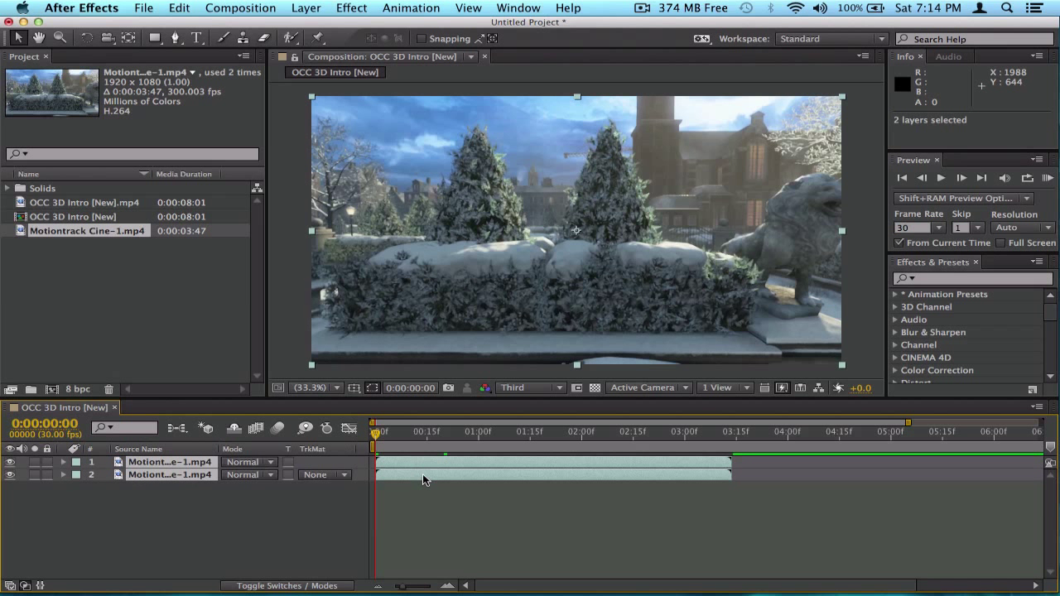
{"action": "key", "text": "Delete"}
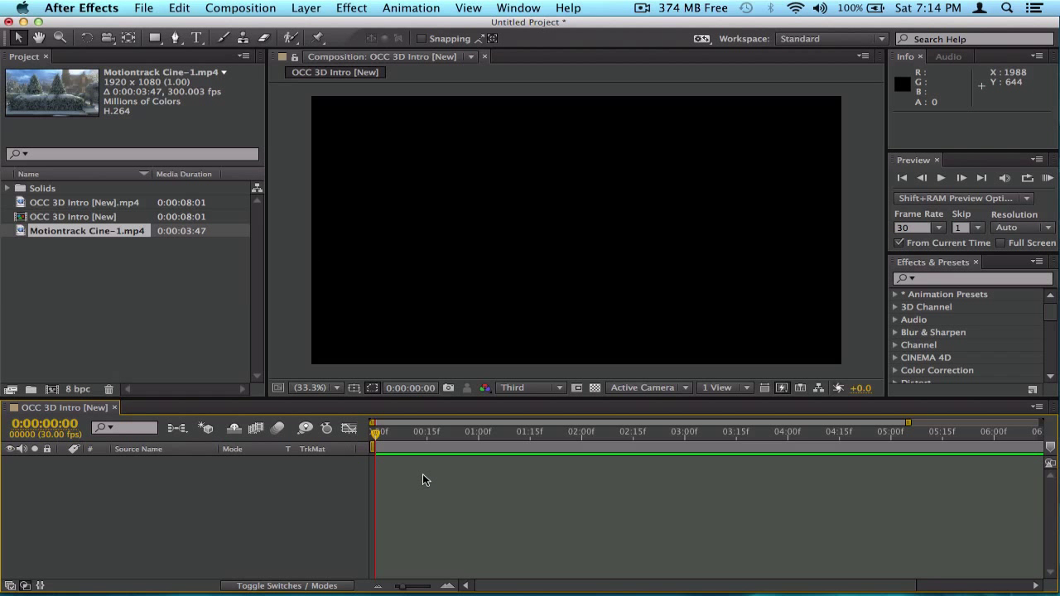